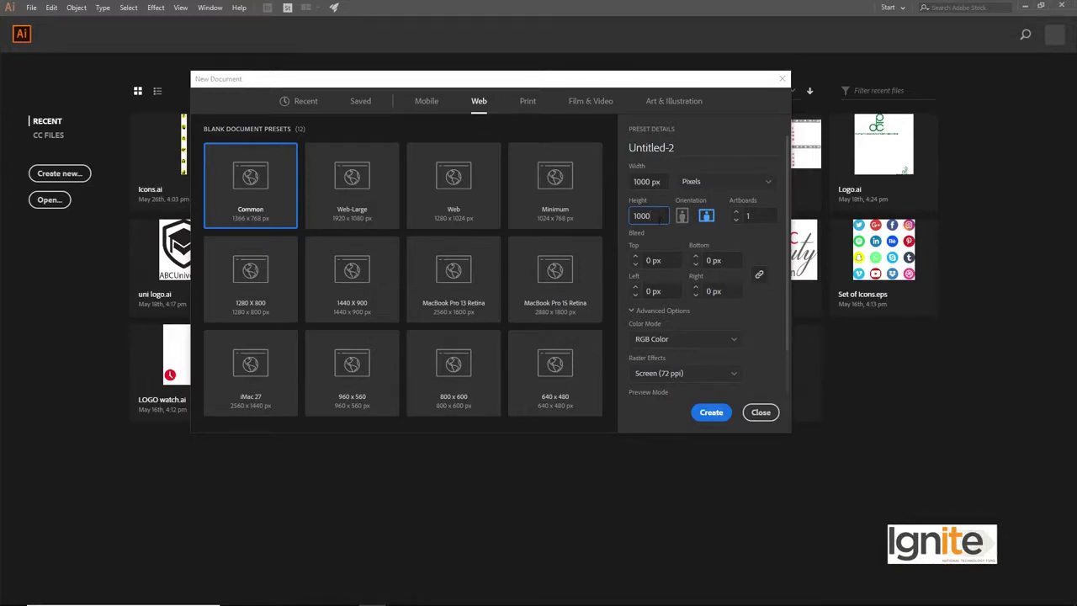
- Create a new web document 1000 px wide and 1000 px high in RGB Color
{"action": "key", "text": "Tab"}
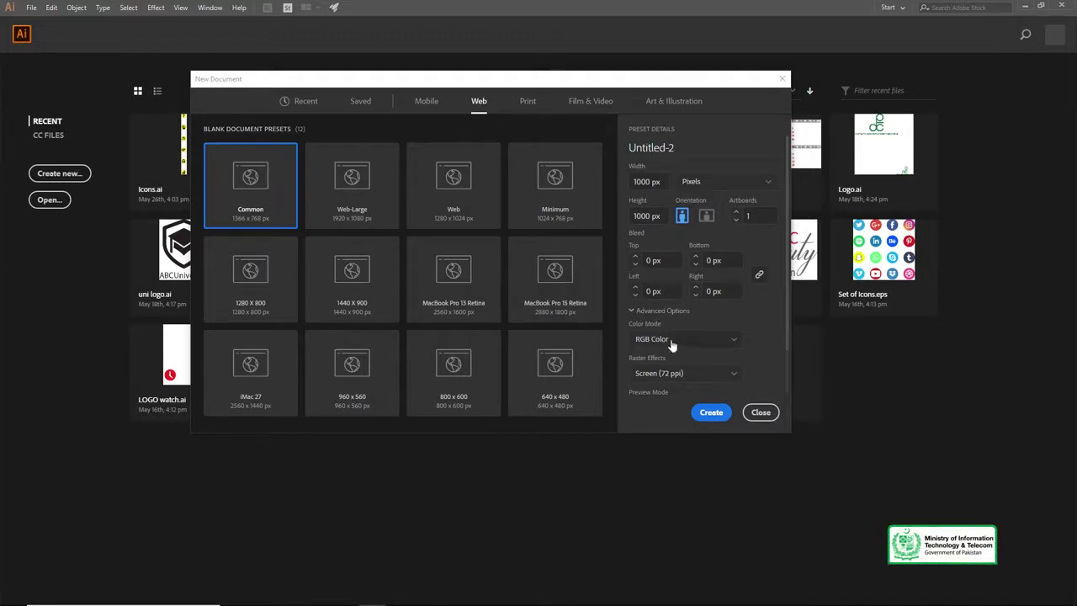
{"action": "left_click", "coordinate": [707, 416]}
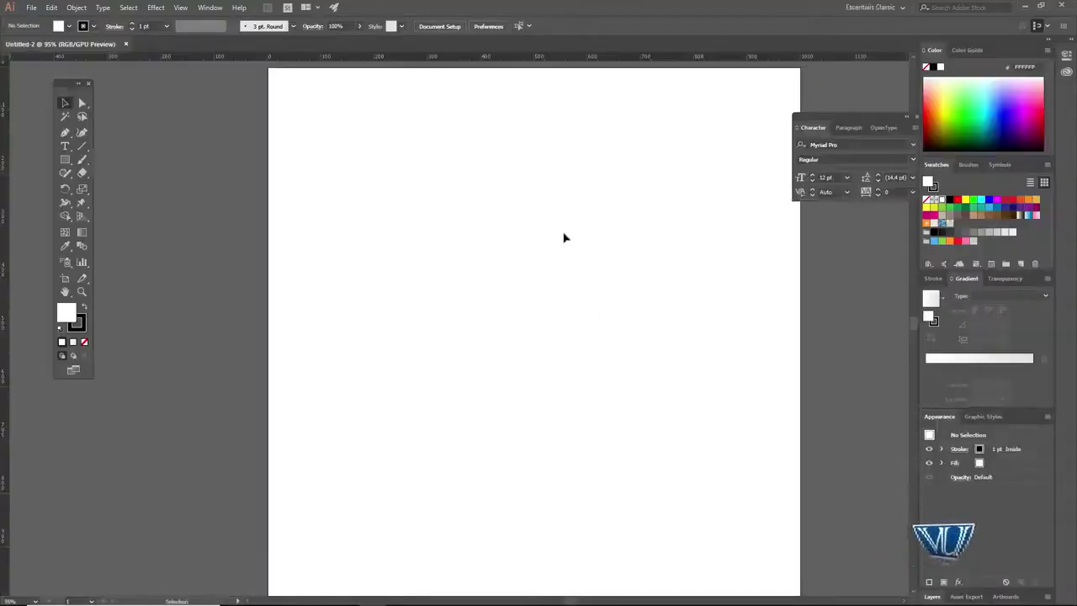
- Show the Pathfinder panel and place it beside the tools, clear of the artboard
{"action": "left_click_drag", "start_coordinate": [855, 121], "coordinate": [890, 130]}
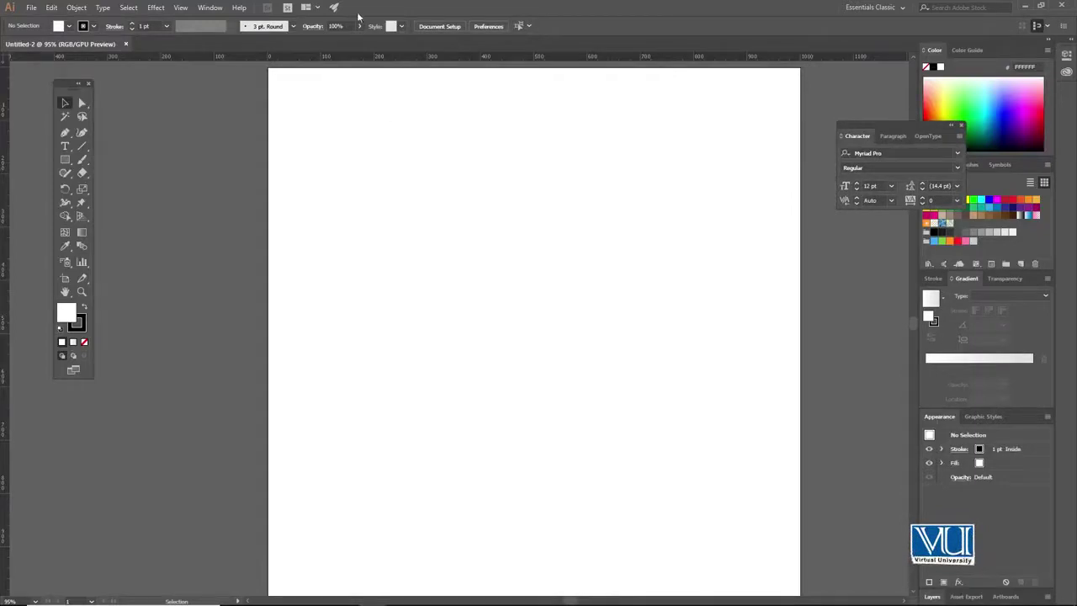
{"action": "left_click", "coordinate": [209, 8]}
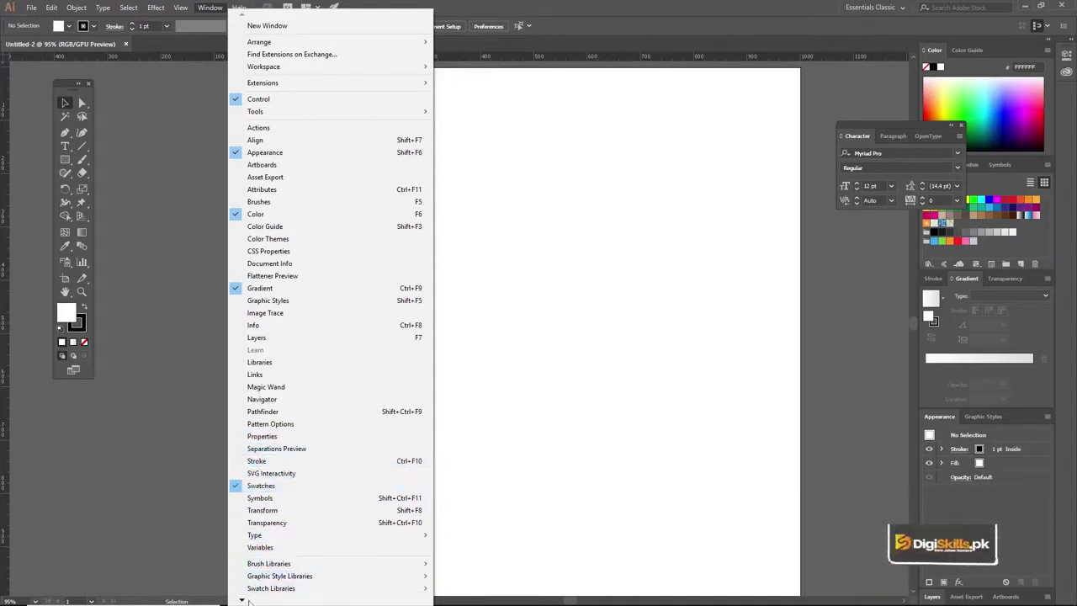
{"action": "mouse_move", "coordinate": [248, 601]}
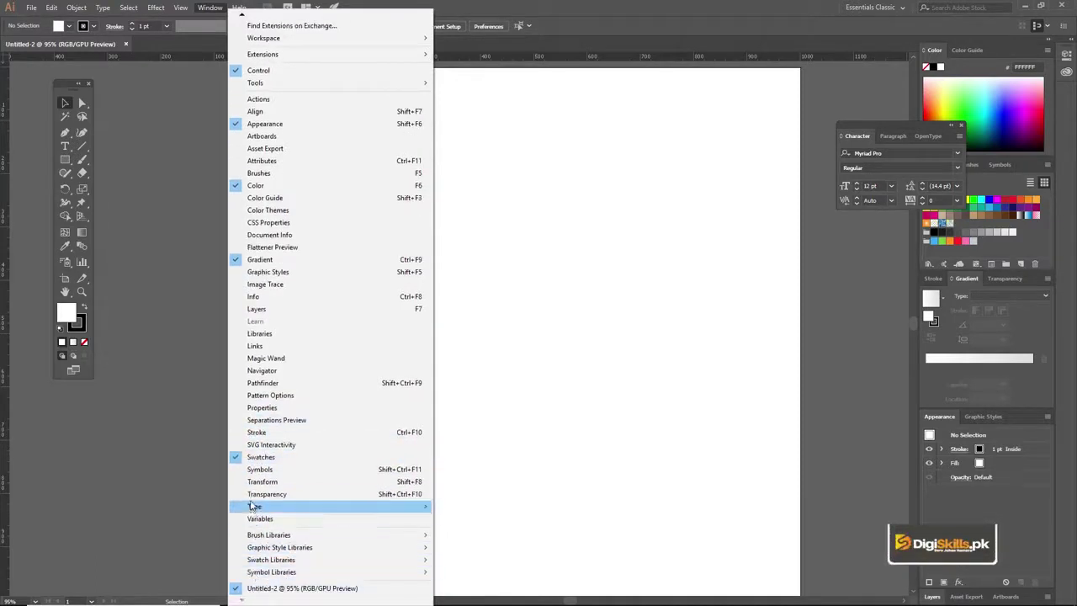
{"action": "left_click", "coordinate": [260, 383]}
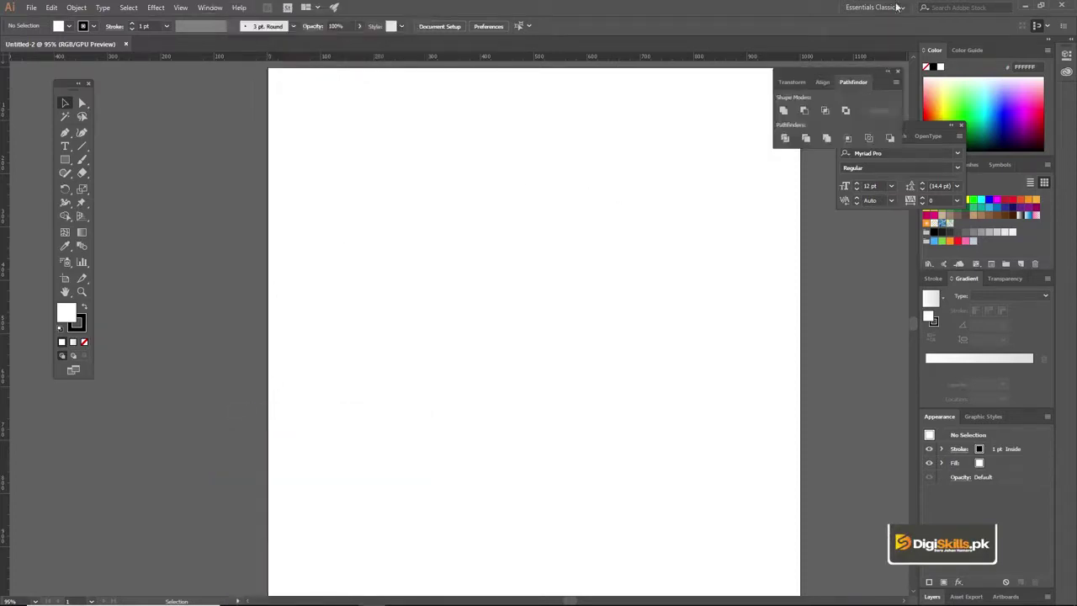
{"action": "left_click_drag", "start_coordinate": [847, 74], "coordinate": [184, 110]}
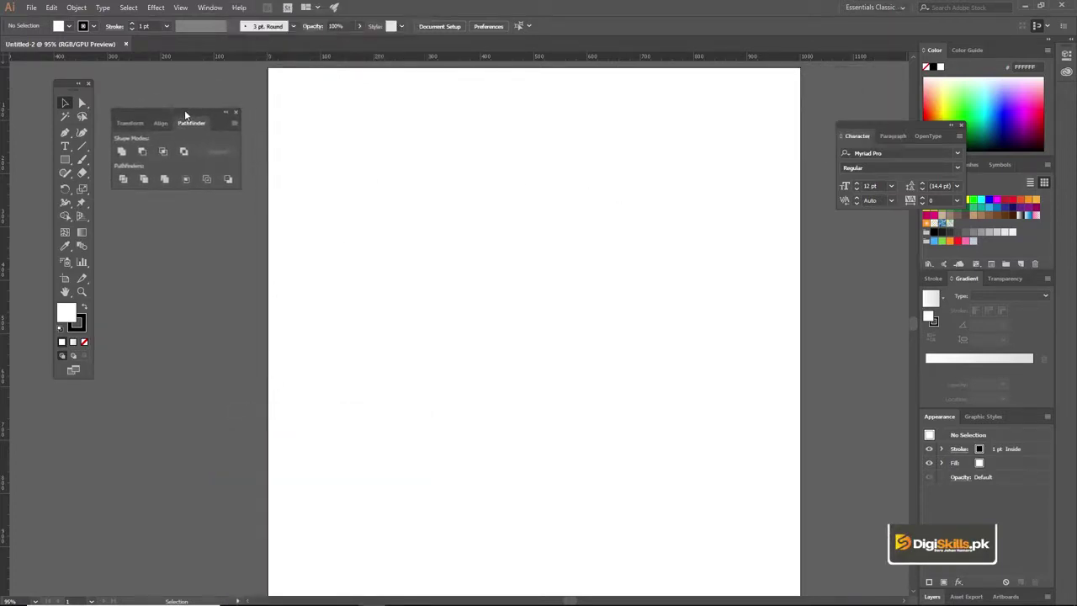
- Draw an upright rectangle about 205 px wide and 278 px high as the body of the house
{"action": "key", "text": "z"}
{"action": "left_click", "coordinate": [423, 209]}
{"action": "key", "text": "space"}
{"action": "left_click_drag", "start_coordinate": [483, 243], "coordinate": [419, 144]}
{"action": "left_click", "coordinate": [453, 233]}
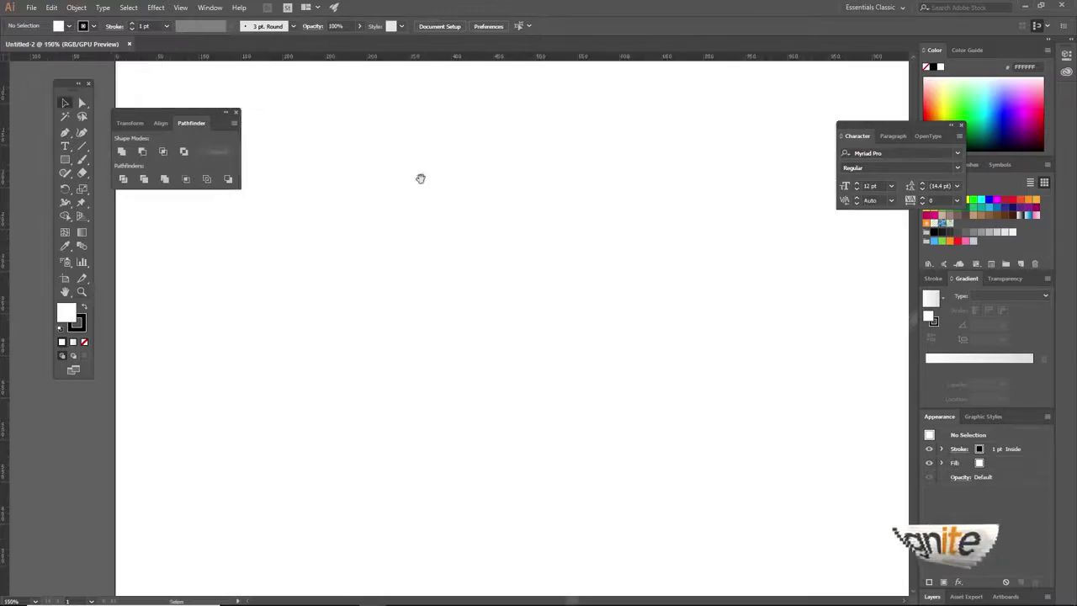
{"action": "key", "text": "v"}
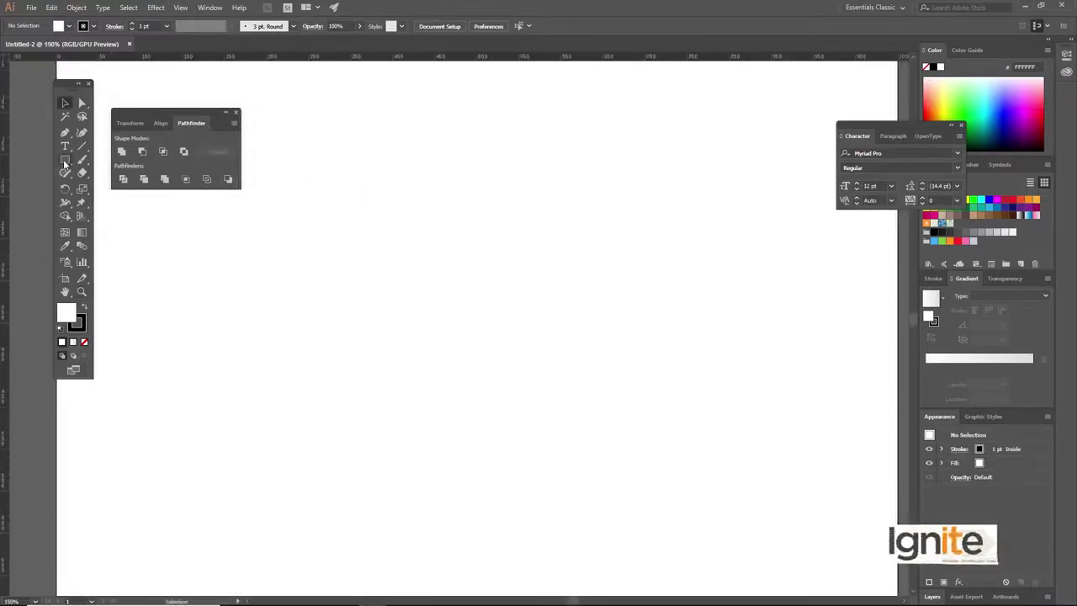
{"action": "left_click", "coordinate": [65, 163]}
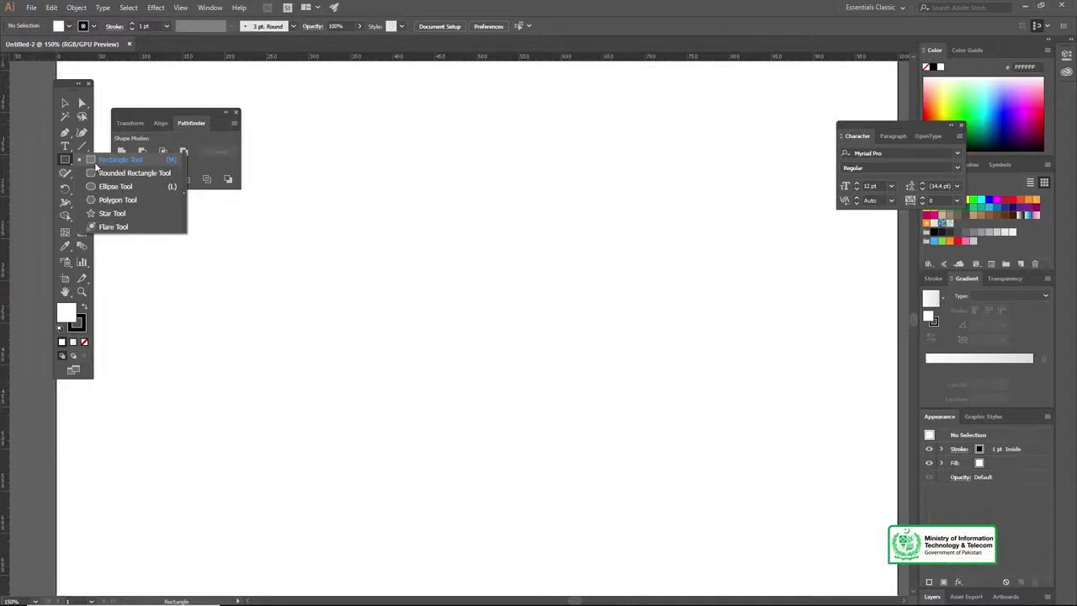
{"action": "left_click", "coordinate": [95, 166]}
{"action": "left_click_drag", "start_coordinate": [403, 217], "coordinate": [575, 447]}
{"action": "key", "text": "v"}
{"action": "key", "text": "ctrl+space"}
{"action": "left_click", "coordinate": [430, 308], "text": "ctrl"}
{"action": "left_click_drag", "start_coordinate": [436, 215], "coordinate": [379, 171]}
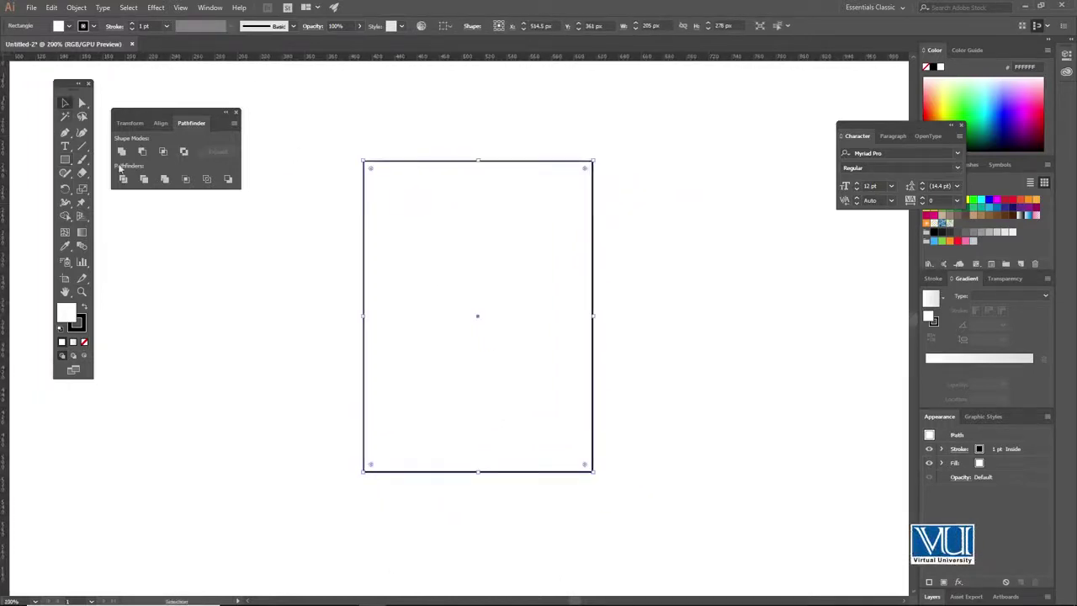
- Create a triangle with the Polygon tool using a 50 px radius and 3 sides
{"action": "left_click_drag", "start_coordinate": [66, 159], "coordinate": [134, 202]}
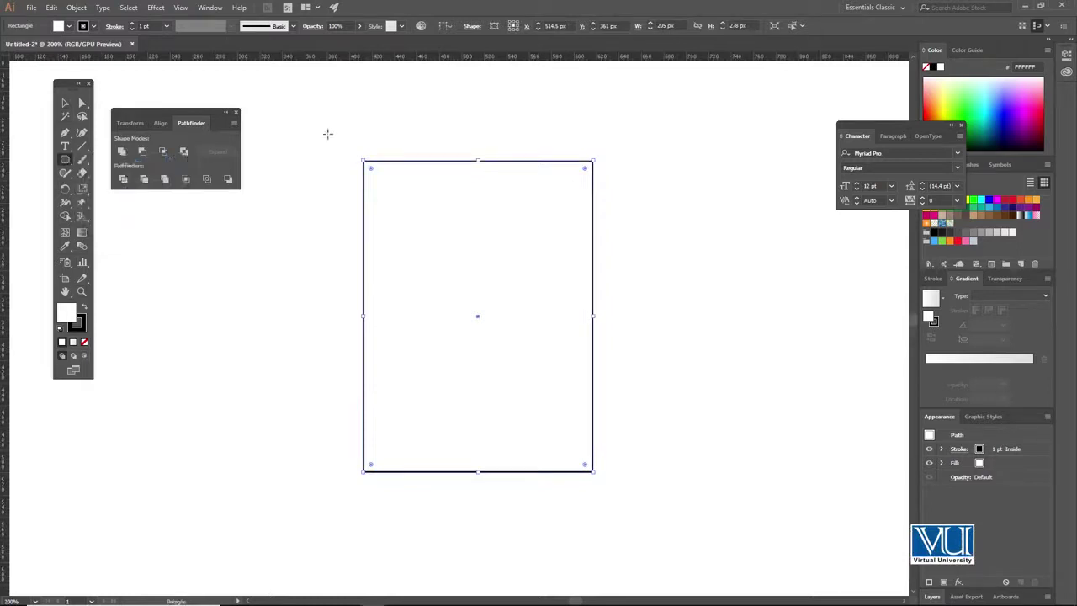
{"action": "left_click", "coordinate": [328, 134]}
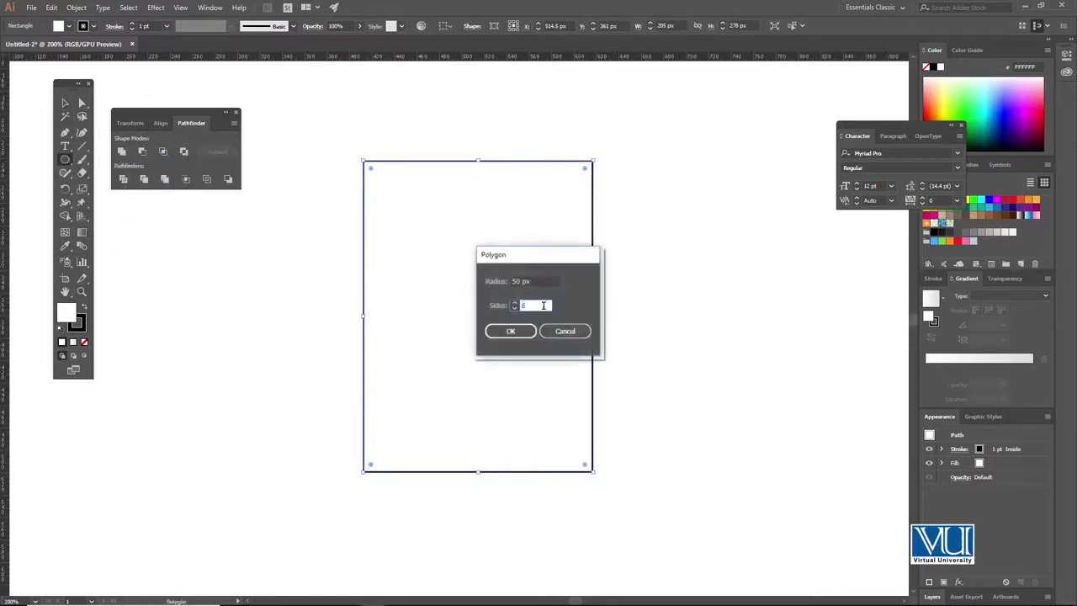
{"action": "type", "text": "3"}
{"action": "key", "text": "Return"}
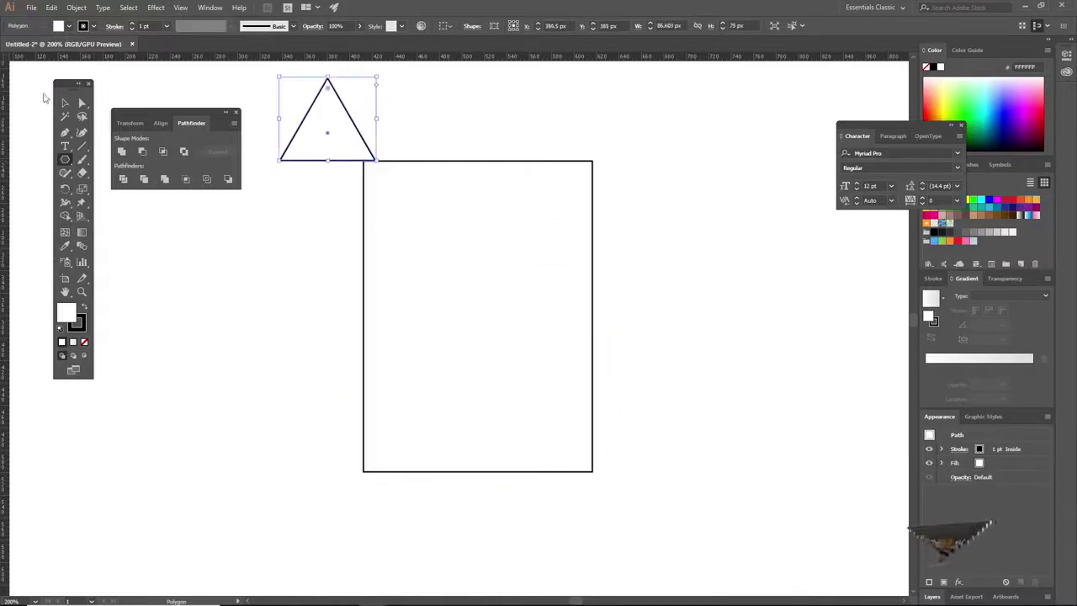
- Place the triangle on the rectangle's upper edge and enlarge it to about 248 px wide as a roof
{"action": "left_click", "coordinate": [60, 103]}
{"action": "left_click", "coordinate": [339, 84]}
{"action": "left_click_drag", "start_coordinate": [334, 95], "coordinate": [523, 149]}
{"action": "left_click_drag", "start_coordinate": [591, 212], "coordinate": [605, 143]}
{"action": "left_click", "coordinate": [623, 211]}
{"action": "left_click_drag", "start_coordinate": [486, 209], "coordinate": [538, 175]}
- Check the joint between roof and body in Outline view and nudge the triangle left by two increments
{"action": "key", "text": "z"}
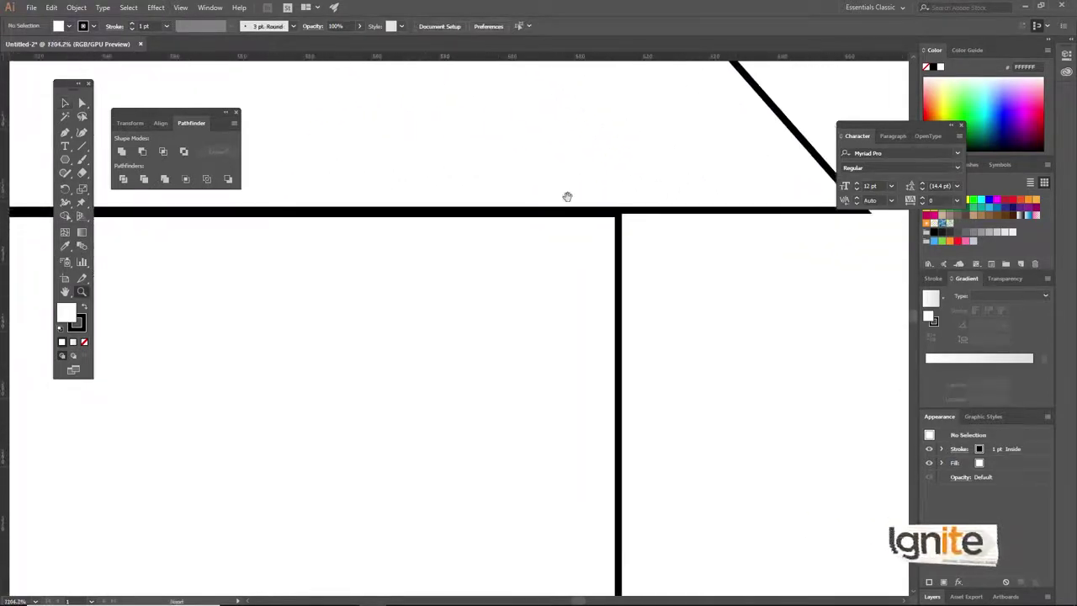
{"action": "left_click", "coordinate": [638, 211]}
{"action": "scroll", "coordinate": [327, 314], "scroll_direction": "down", "scroll_amount": 8}
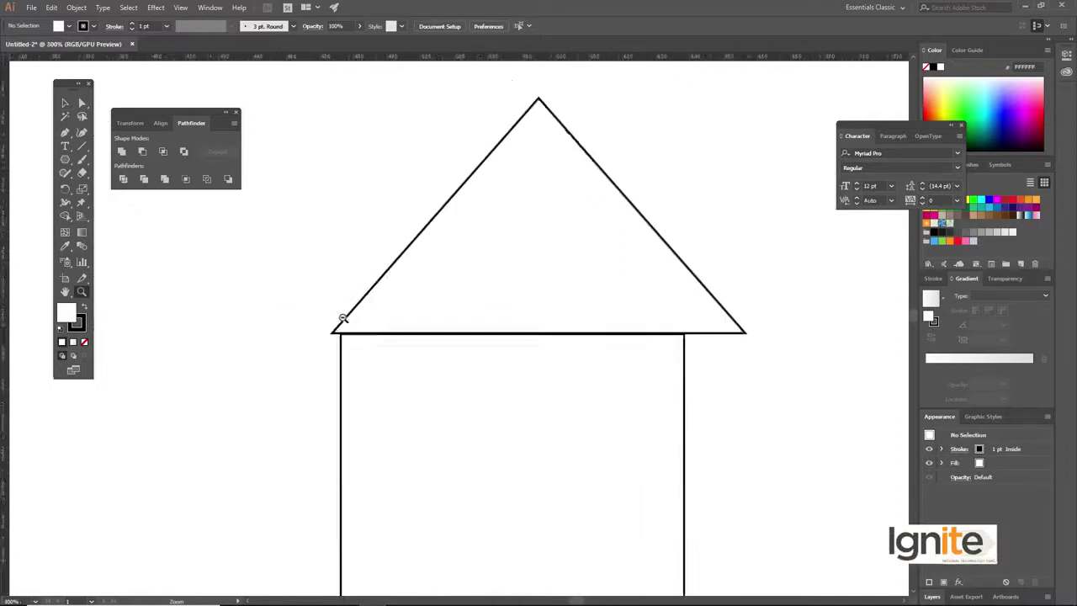
{"action": "left_click_drag", "start_coordinate": [522, 320], "coordinate": [425, 224]}
{"action": "left_click", "coordinate": [437, 227]}
{"action": "double_click", "coordinate": [438, 228]}
{"action": "key", "text": "v"}
{"action": "left_click_drag", "start_coordinate": [601, 314], "coordinate": [511, 114]}
{"action": "left_click_drag", "start_coordinate": [587, 311], "coordinate": [573, 234]}
{"action": "key", "text": "ctrl+y"}
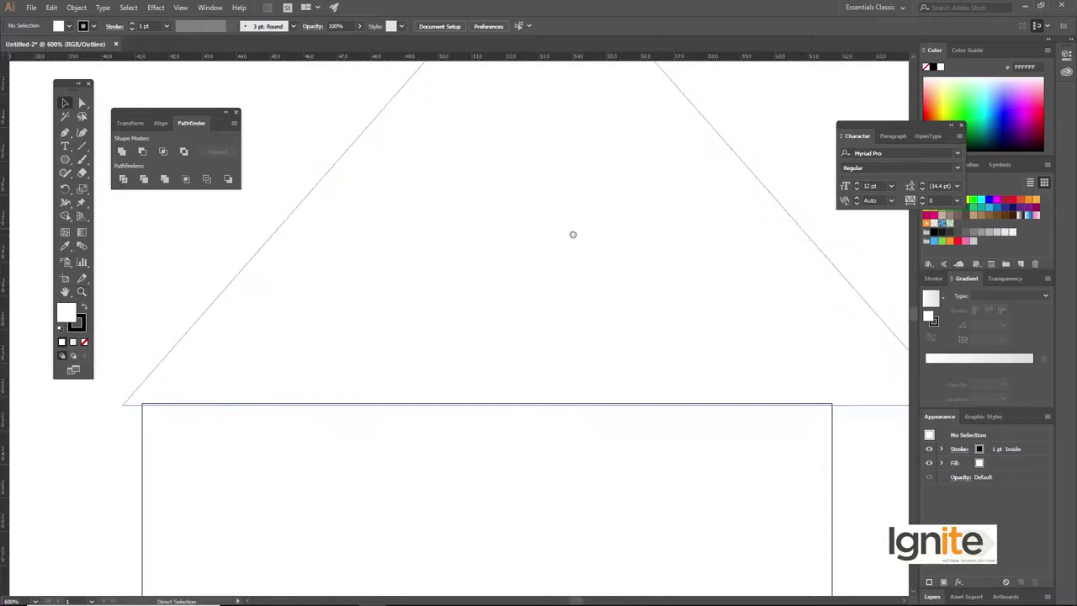
{"action": "left_click", "coordinate": [825, 257]}
{"action": "key", "text": "Left"}
{"action": "key", "text": "Left"}
{"action": "key", "text": "ctrl+y"}
- Align the triangle and the rectangle on their horizontal centers so the roof overhangs evenly
{"action": "key", "text": "ctrl+plus"}
{"action": "key", "text": "ctrl+plus"}
{"action": "left_click_drag", "start_coordinate": [812, 279], "coordinate": [698, 309]}
{"action": "key", "text": "ctrl+minus"}
{"action": "key", "text": "ctrl+minus"}
{"action": "key", "text": "ctrl+minus"}
{"action": "left_click_drag", "start_coordinate": [407, 252], "coordinate": [651, 341]}
{"action": "key", "text": "ctrl+z"}
{"action": "left_click_drag", "start_coordinate": [508, 278], "coordinate": [675, 337]}
{"action": "left_click", "coordinate": [728, 253]}
{"action": "left_click_drag", "start_coordinate": [782, 235], "coordinate": [532, 440]}
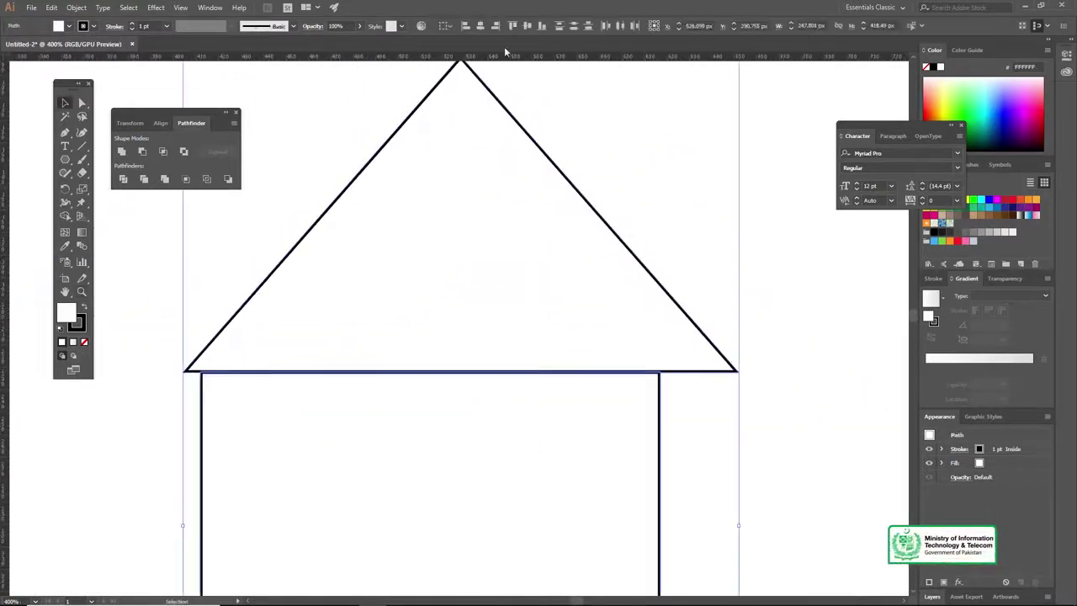
{"action": "left_click", "coordinate": [766, 303]}
- Resize the roof and body together to about 270 px wide and 368 px high
{"action": "key", "text": "z"}
{"action": "left_click", "coordinate": [471, 392], "text": "alt"}
{"action": "left_click", "coordinate": [472, 392], "text": "alt"}
{"action": "key", "text": "v"}
{"action": "left_click_drag", "start_coordinate": [467, 346], "coordinate": [522, 336]}
{"action": "left_click_drag", "start_coordinate": [684, 187], "coordinate": [593, 355]}
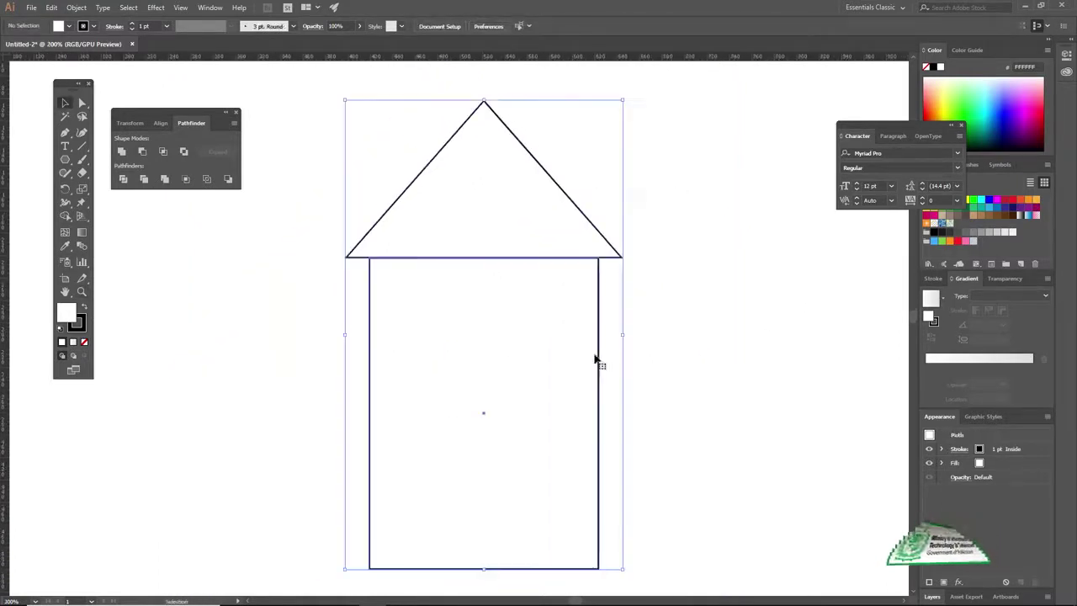
{"action": "left_click_drag", "start_coordinate": [482, 99], "coordinate": [492, 157]}
{"action": "left_click_drag", "start_coordinate": [623, 364], "coordinate": [647, 362]}
{"action": "left_click", "coordinate": [192, 192]}
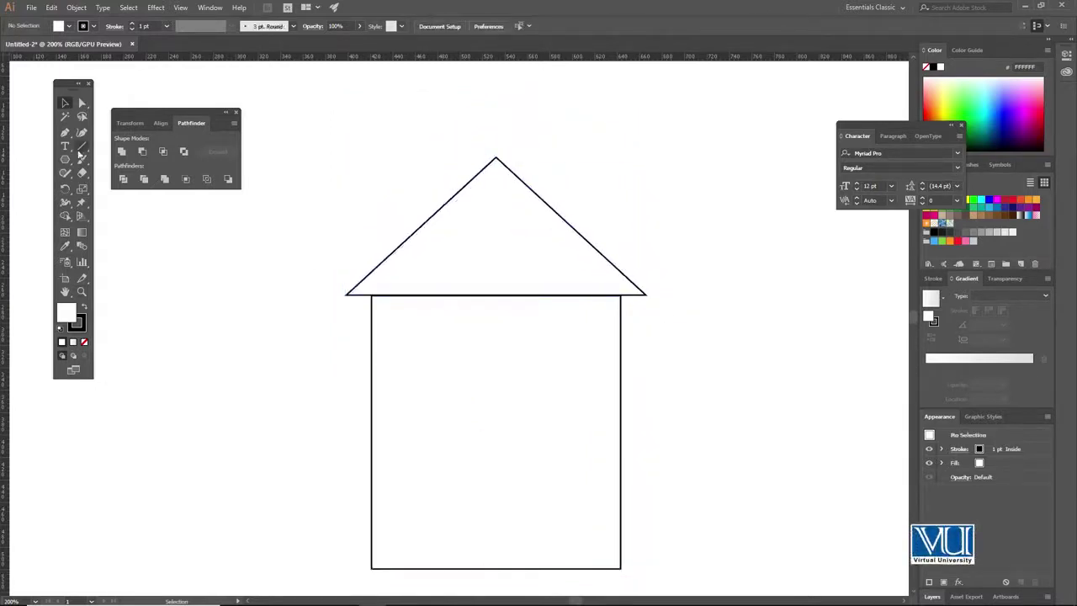
- Draw a tall narrow chimney rectangle from above the roof's right slope to the house's base and set its fill to None
{"action": "left_click_drag", "start_coordinate": [67, 162], "coordinate": [118, 165]}
{"action": "left_click_drag", "start_coordinate": [559, 193], "coordinate": [598, 568]}
{"action": "key", "text": "v"}
{"action": "left_click", "coordinate": [69, 27]}
{"action": "left_click", "coordinate": [7, 45]}
{"action": "left_click", "coordinate": [356, 108]}
{"action": "left_click", "coordinate": [353, 155]}
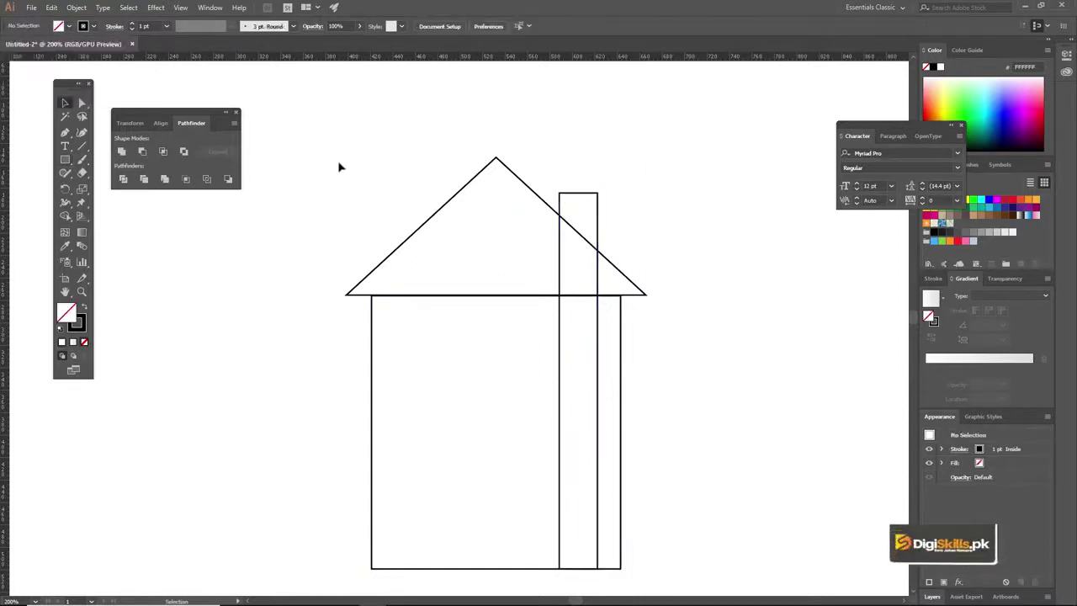
- Unite the roof, body and chimney rectangle into one house outline
{"action": "left_click_drag", "start_coordinate": [326, 145], "coordinate": [722, 391]}
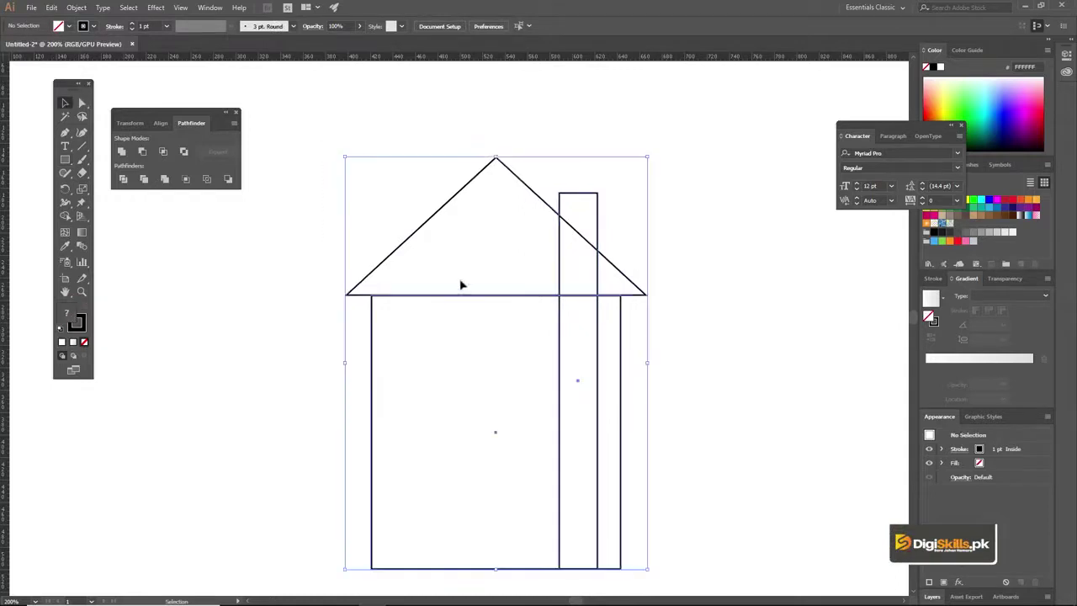
{"action": "left_click", "coordinate": [121, 151]}
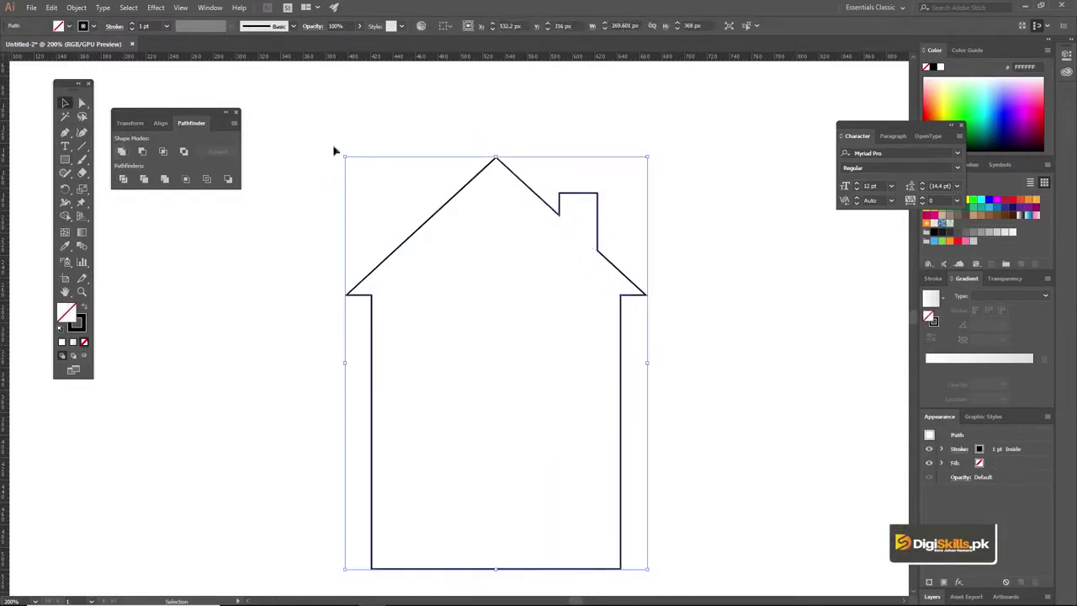
{"action": "left_click", "coordinate": [418, 126]}
- Draw a door rectangle about 71 px wide and 131 px high at the middle of the house's base
{"action": "left_click_drag", "start_coordinate": [551, 250], "coordinate": [543, 226]}
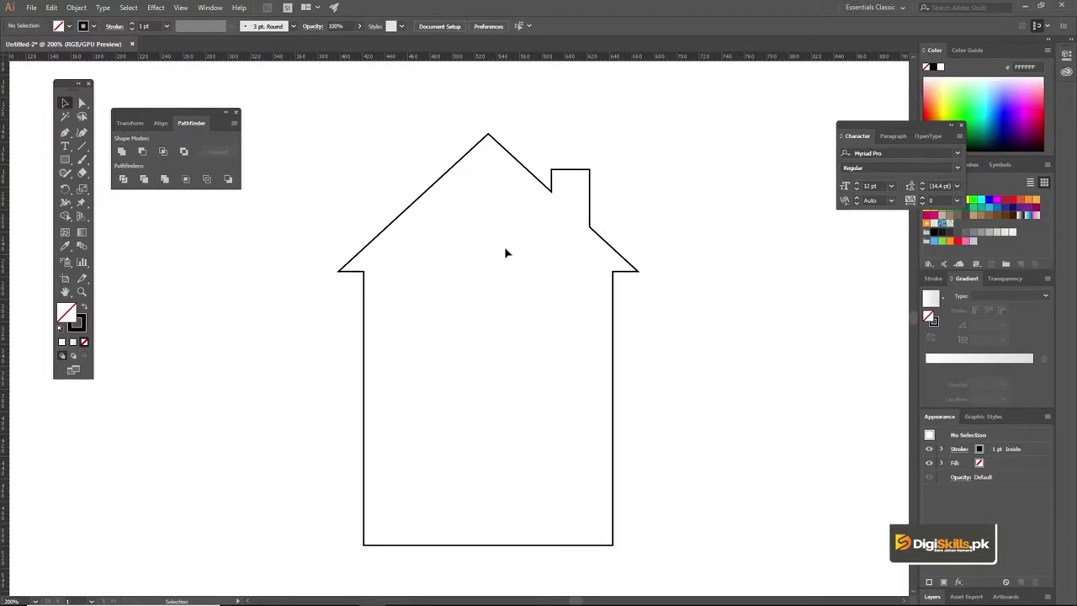
{"action": "scroll", "coordinate": [503, 372], "scroll_direction": "down", "scroll_amount": 1}
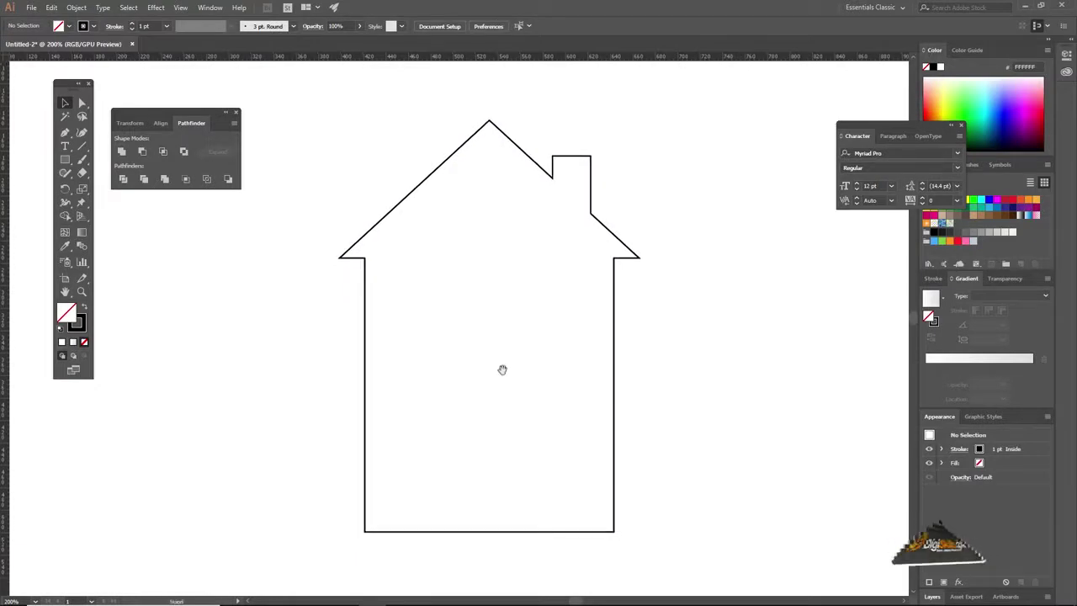
{"action": "left_click_drag", "start_coordinate": [67, 162], "coordinate": [105, 159]}
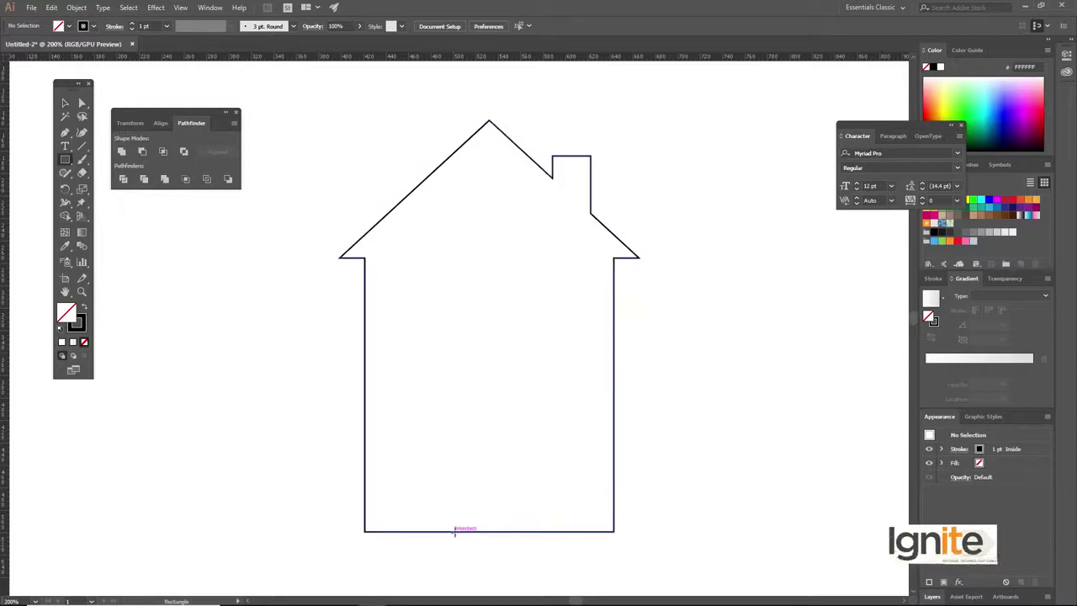
{"action": "mouse_move", "coordinate": [454, 531]}
{"action": "left_mouse_down"}
{"action": "mouse_move", "coordinate": [538, 353]}
{"action": "mouse_move", "coordinate": [510, 365]}
{"action": "mouse_move", "coordinate": [533, 383]}
{"action": "left_mouse_up"}
- Nudge the door rectangle vertically so its lower edge lines up with the house's base line
{"action": "left_click_drag", "start_coordinate": [519, 429], "coordinate": [527, 354]}
{"action": "left_click", "coordinate": [518, 393], "text": "ctrl"}
{"action": "left_click", "coordinate": [497, 403], "text": "ctrl"}
{"action": "left_click_drag", "start_coordinate": [371, 329], "coordinate": [494, 391]}
{"action": "left_click", "coordinate": [494, 392], "text": "ctrl"}
{"action": "left_click", "coordinate": [497, 402], "text": "ctrl"}
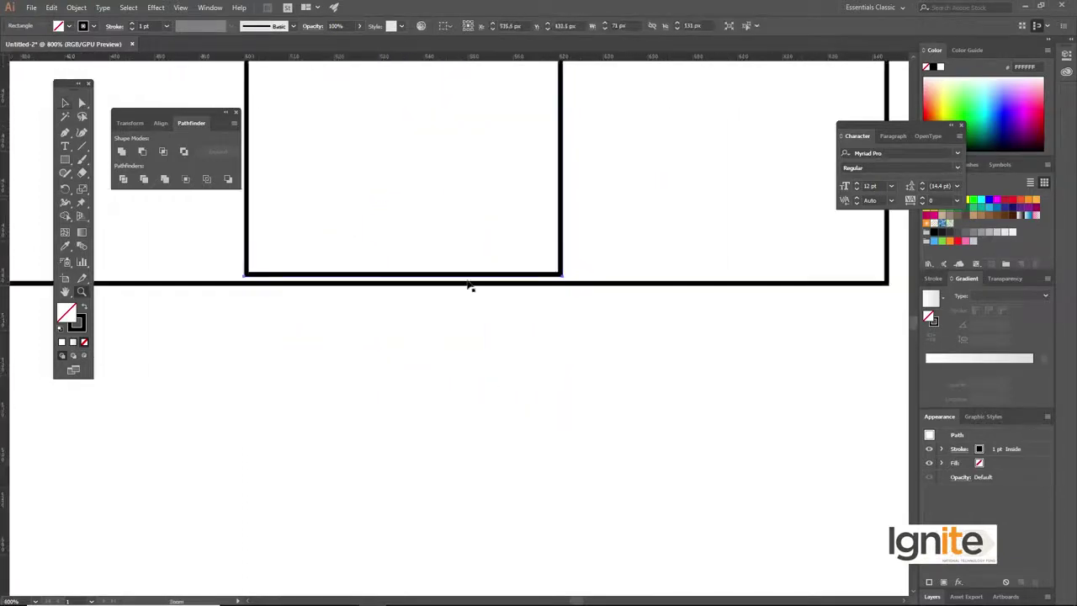
{"action": "left_click_drag", "start_coordinate": [477, 195], "coordinate": [592, 358]}
{"action": "left_click_drag", "start_coordinate": [682, 304], "coordinate": [675, 310]}
{"action": "left_click", "coordinate": [598, 287], "text": "ctrl+alt"}
{"action": "key", "text": "Down"}
{"action": "key", "text": "Up"}
{"action": "key", "text": "Up"}
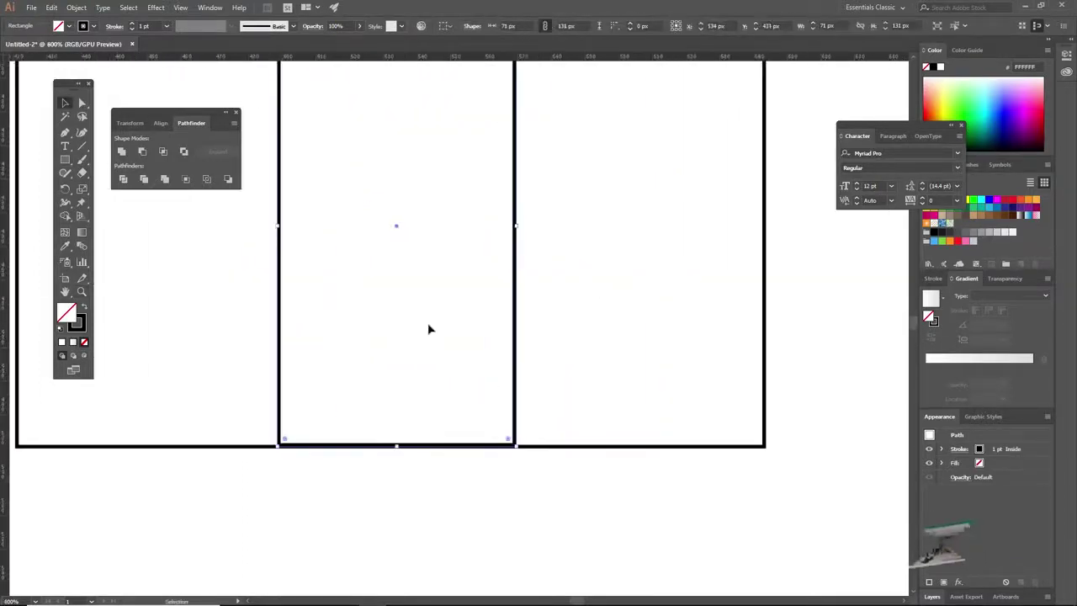
{"action": "key", "text": "Down"}
- Bring the door rectangle to the front of the house outline
{"action": "left_click", "coordinate": [431, 302], "text": "ctrl+alt"}
{"action": "left_click", "coordinate": [428, 273], "text": "ctrl+alt"}
{"action": "left_click", "coordinate": [477, 283], "text": "ctrl+alt"}
{"action": "left_click_drag", "start_coordinate": [444, 300], "coordinate": [481, 309]}
{"action": "right_click", "coordinate": [474, 309]}
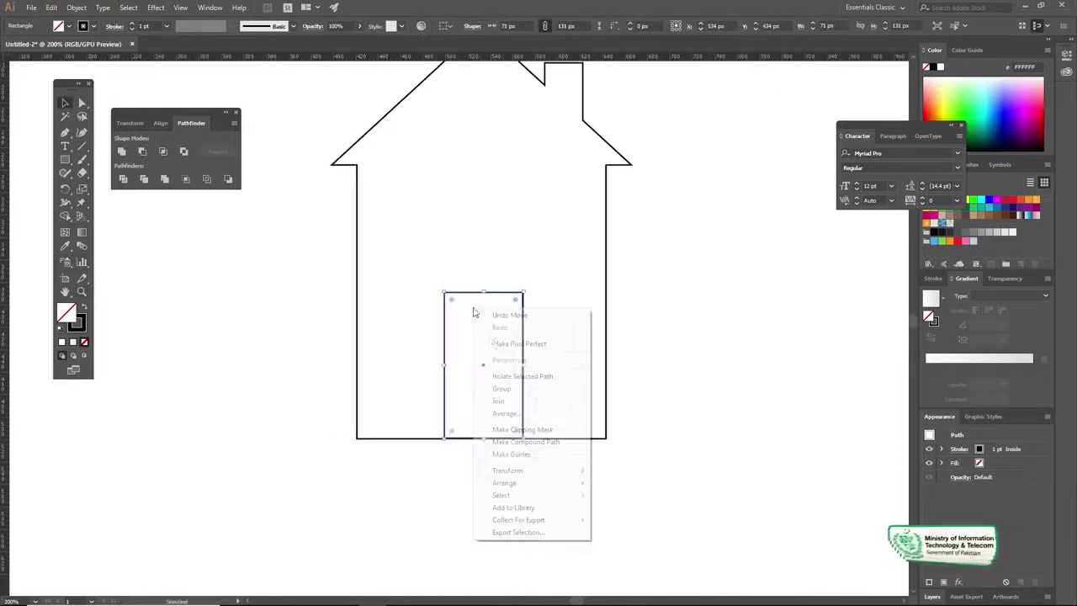
{"action": "mouse_move", "coordinate": [543, 482]}
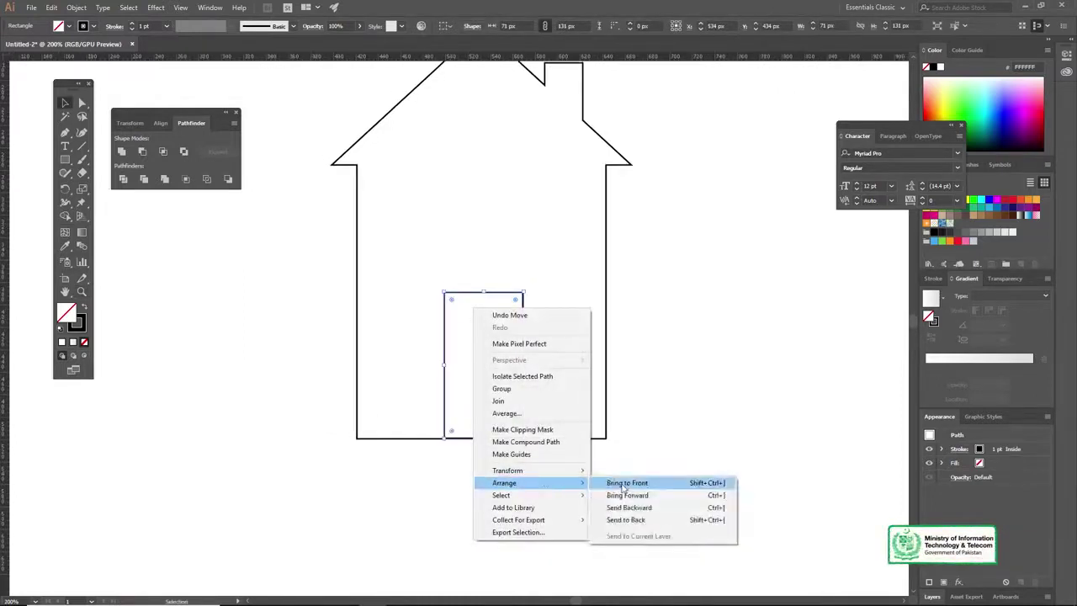
{"action": "left_click", "coordinate": [622, 485]}
- Try to subtract the door from the house outline with Minus Front
{"action": "left_click_drag", "start_coordinate": [488, 278], "coordinate": [512, 322]}
{"action": "left_click", "coordinate": [672, 266]}
{"action": "left_click_drag", "start_coordinate": [683, 242], "coordinate": [512, 364]}
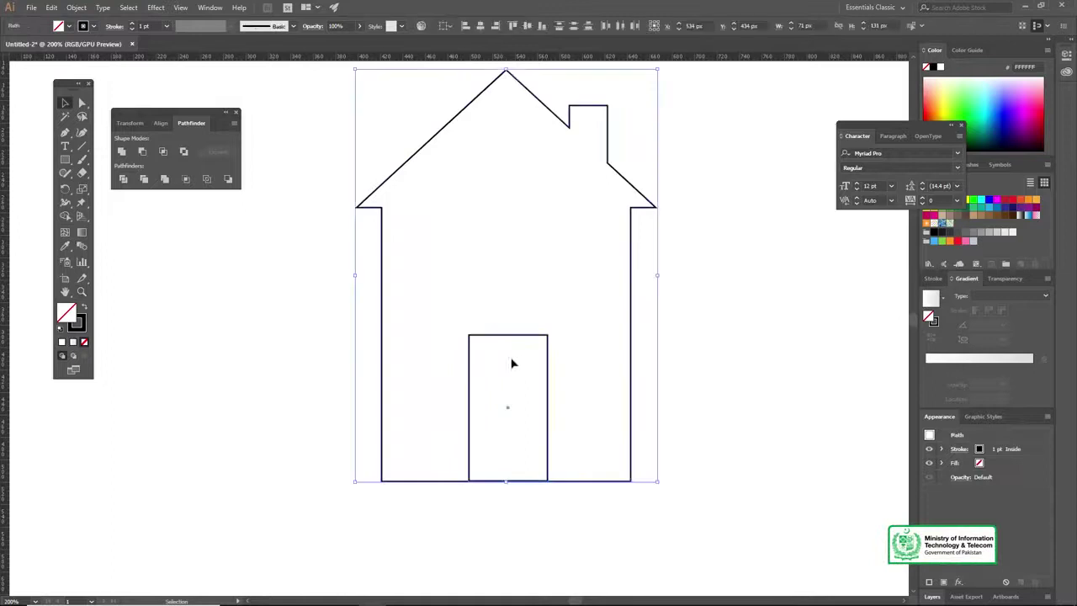
{"action": "left_click", "coordinate": [142, 154]}
{"action": "key", "text": "ctrl+z"}
- Arrange the door rectangle in front again and cut it out of the house outline with Minus Front
{"action": "left_click", "coordinate": [521, 423]}
{"action": "scroll", "coordinate": [521, 423], "scroll_direction": "up", "scroll_amount": 5}
{"action": "scroll", "coordinate": [523, 425], "scroll_direction": "up", "scroll_amount": 3}
{"action": "mouse_move", "coordinate": [586, 401]}
{"action": "left_mouse_down"}
{"action": "mouse_move", "coordinate": [593, 375]}
{"action": "mouse_move", "coordinate": [595, 391]}
{"action": "left_mouse_up"}
{"action": "left_click", "coordinate": [543, 522]}
{"action": "left_click_drag", "start_coordinate": [476, 530], "coordinate": [533, 417]}
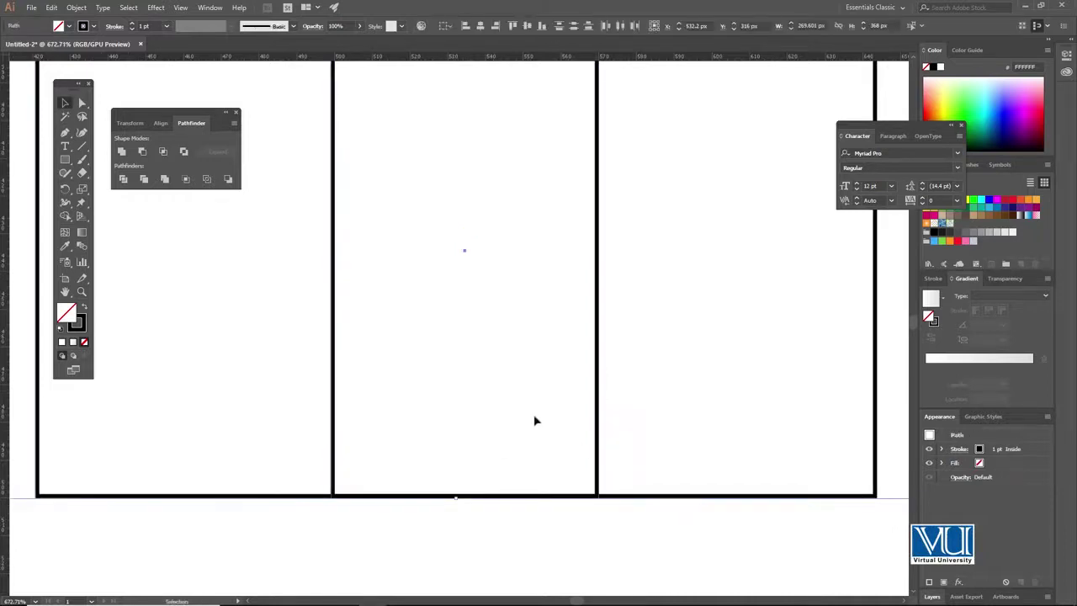
{"action": "right_click", "coordinate": [596, 404]}
{"action": "mouse_move", "coordinate": [627, 344]}
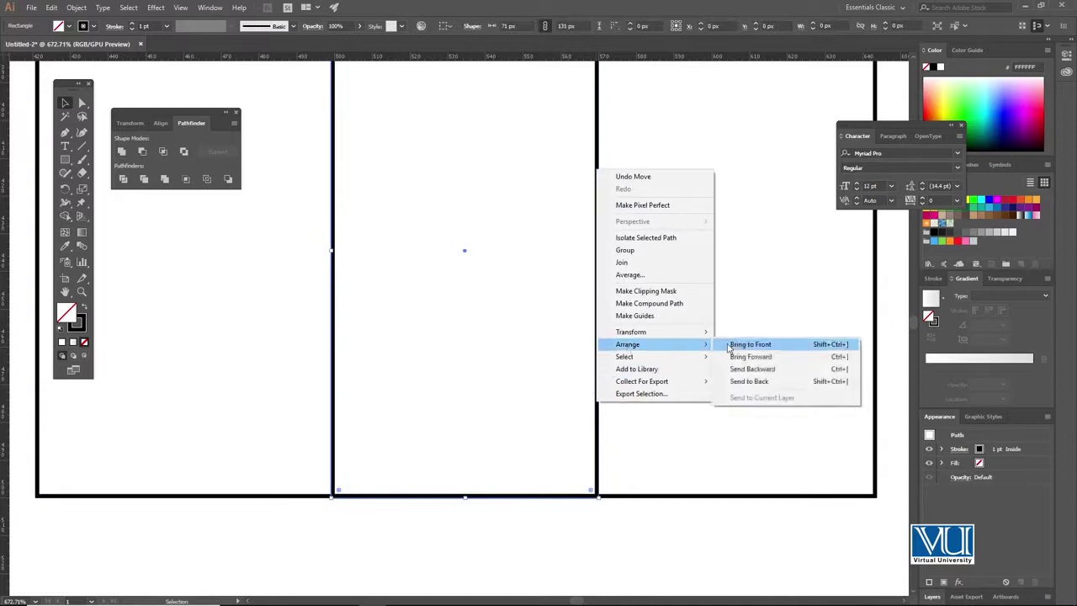
{"action": "left_click", "coordinate": [740, 344]}
{"action": "left_click_drag", "start_coordinate": [550, 526], "coordinate": [655, 453]}
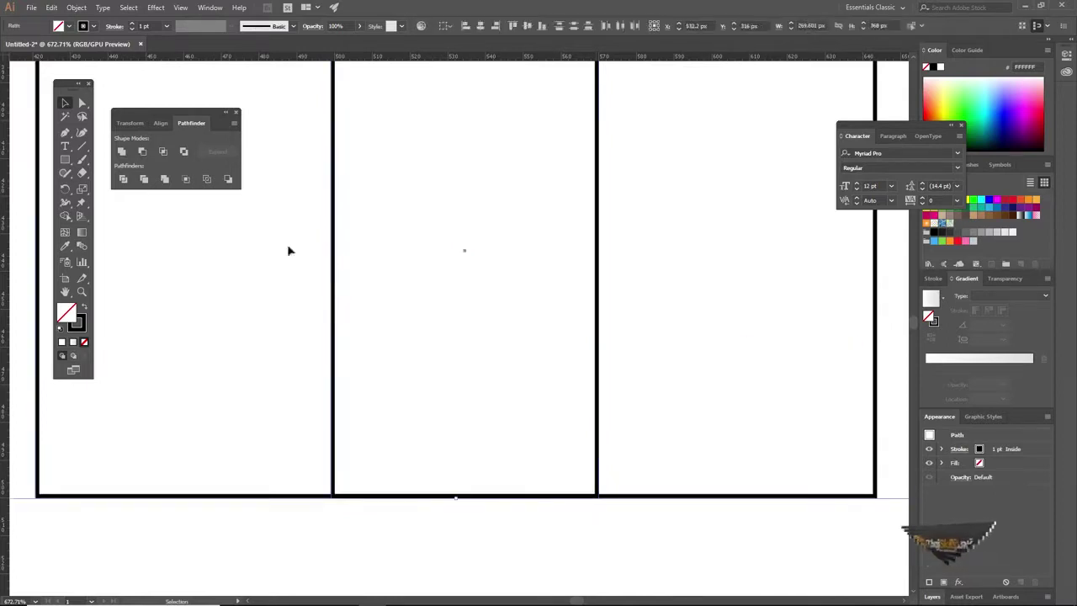
{"action": "left_click", "coordinate": [142, 151]}
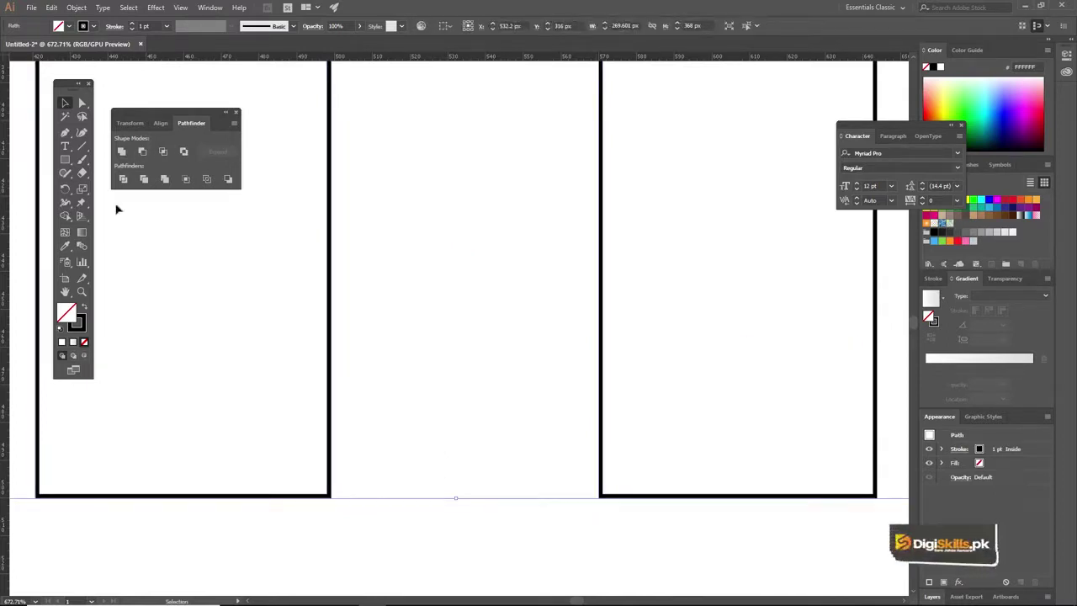
- Examine the whole house outline with its chimney and door opening
{"action": "key", "text": "z"}
{"action": "left_click", "coordinate": [427, 355], "text": "alt"}
{"action": "left_click", "coordinate": [446, 331], "text": "alt"}
{"action": "left_click", "coordinate": [459, 307], "text": "alt"}
{"action": "left_click", "coordinate": [478, 296], "text": "alt"}
{"action": "left_click", "coordinate": [483, 299], "text": "alt"}
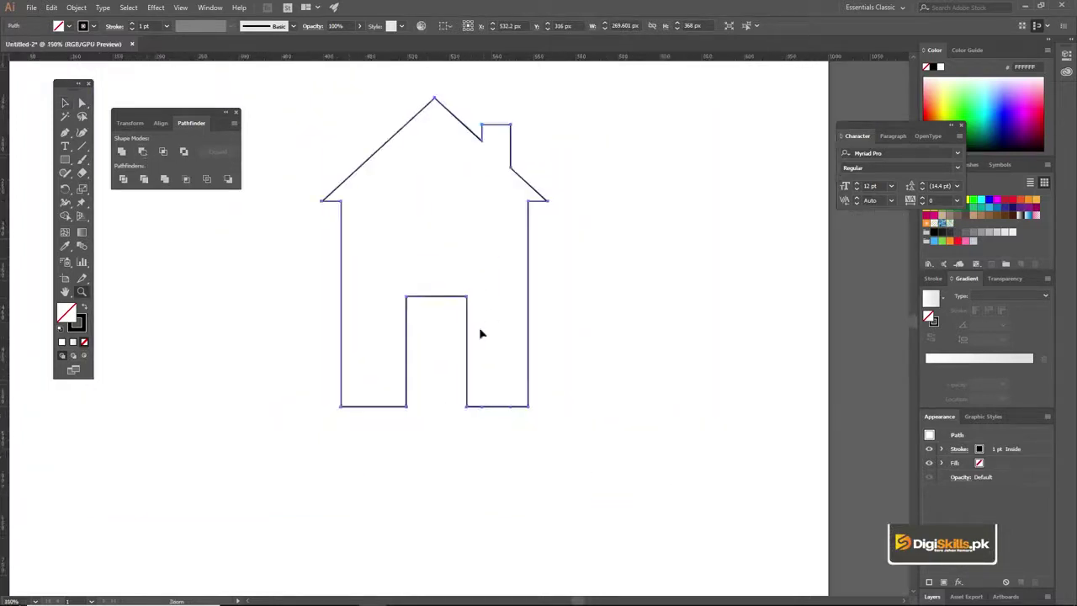
{"action": "key", "text": "v"}
{"action": "left_click_drag", "start_coordinate": [441, 296], "coordinate": [486, 321]}
{"action": "left_click", "coordinate": [485, 320]}
{"action": "left_click", "coordinate": [626, 290]}
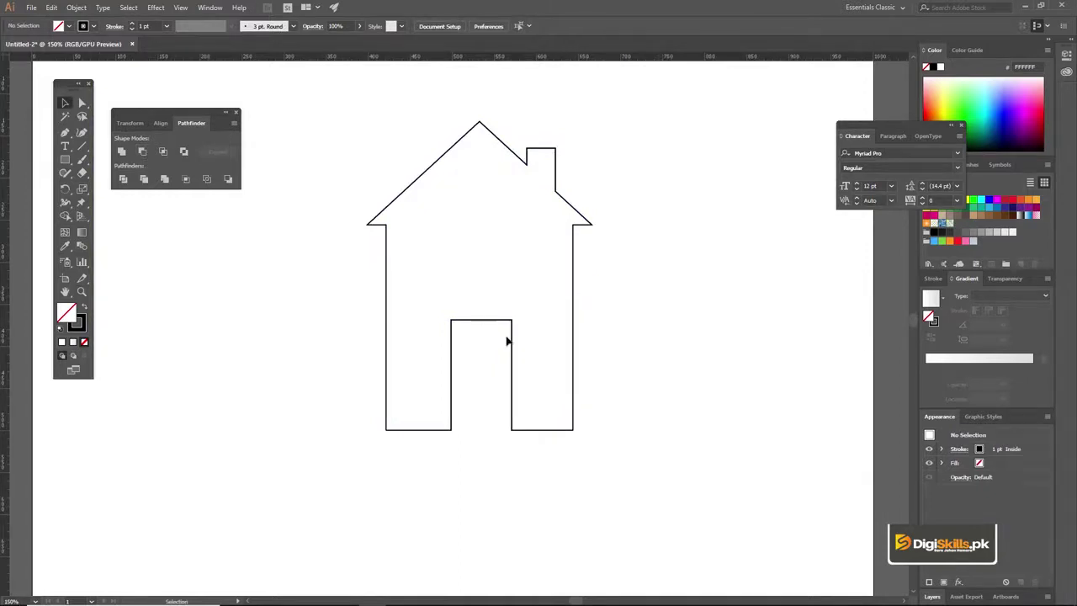
{"action": "key", "text": "z"}
{"action": "left_click", "coordinate": [473, 332], "text": "alt"}
{"action": "left_click", "coordinate": [478, 334]}
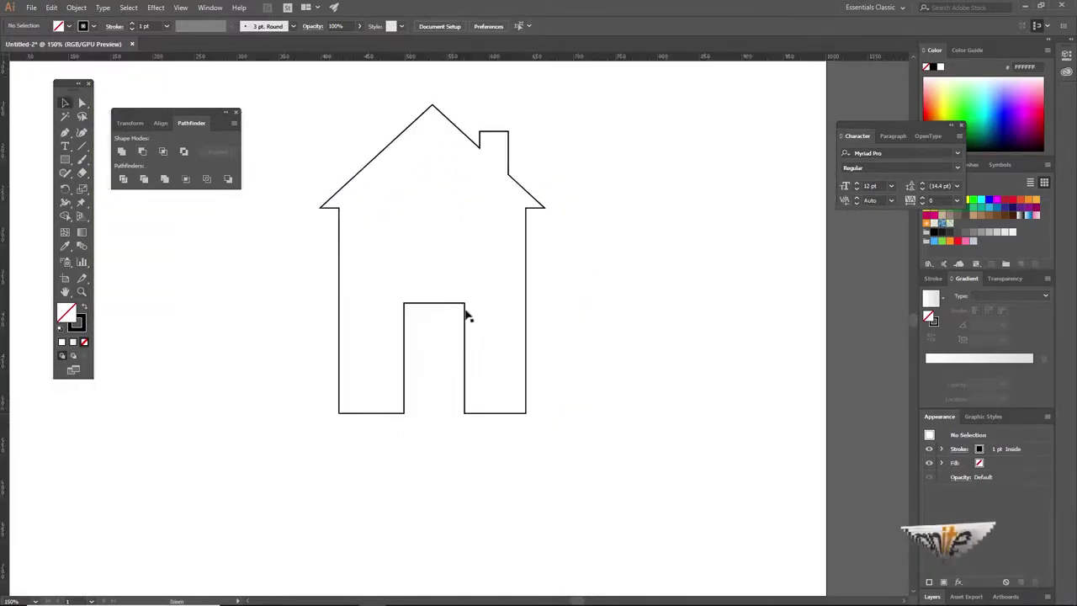
- Scale the house down to about 251 × 342 px and swap its stroke and fill to make it solid black
{"action": "left_click", "coordinate": [544, 310]}
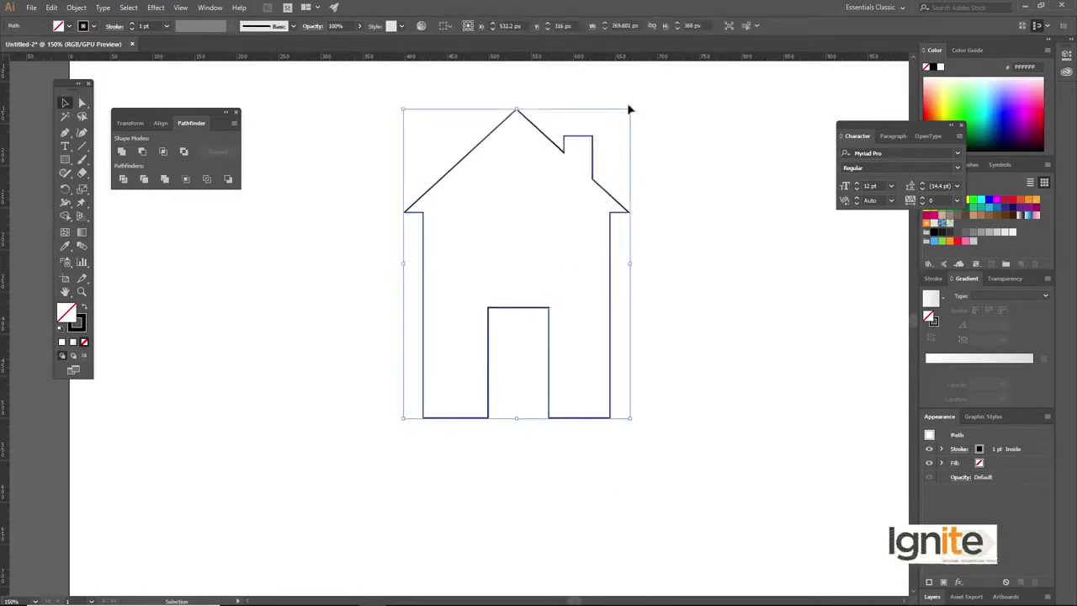
{"action": "left_click_drag", "start_coordinate": [633, 109], "coordinate": [614, 131]}
{"action": "left_click", "coordinate": [50, 259]}
{"action": "left_click", "coordinate": [84, 308]}
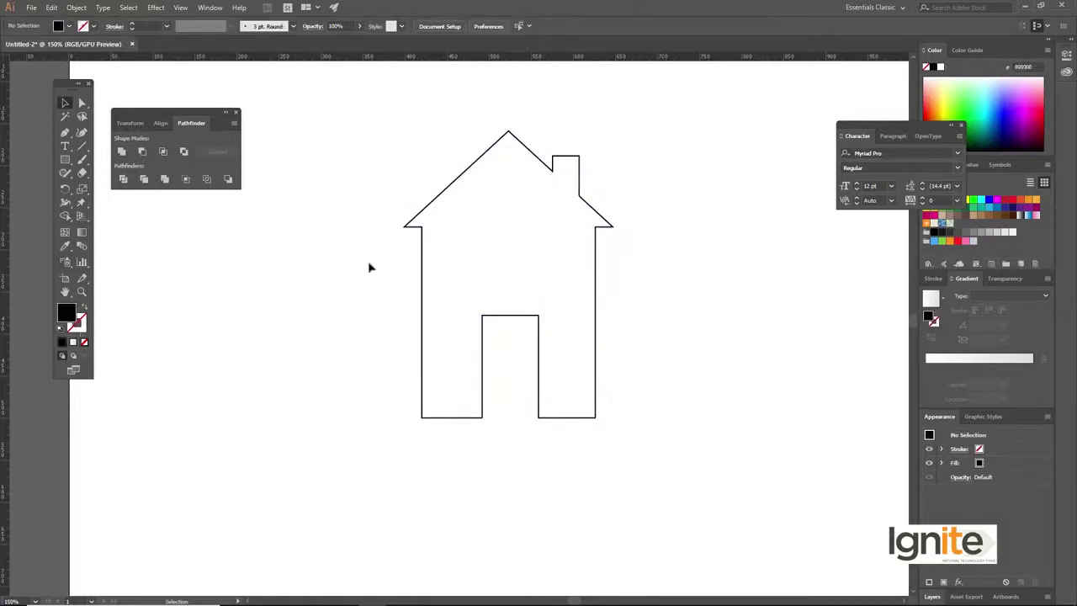
{"action": "left_click", "coordinate": [423, 242]}
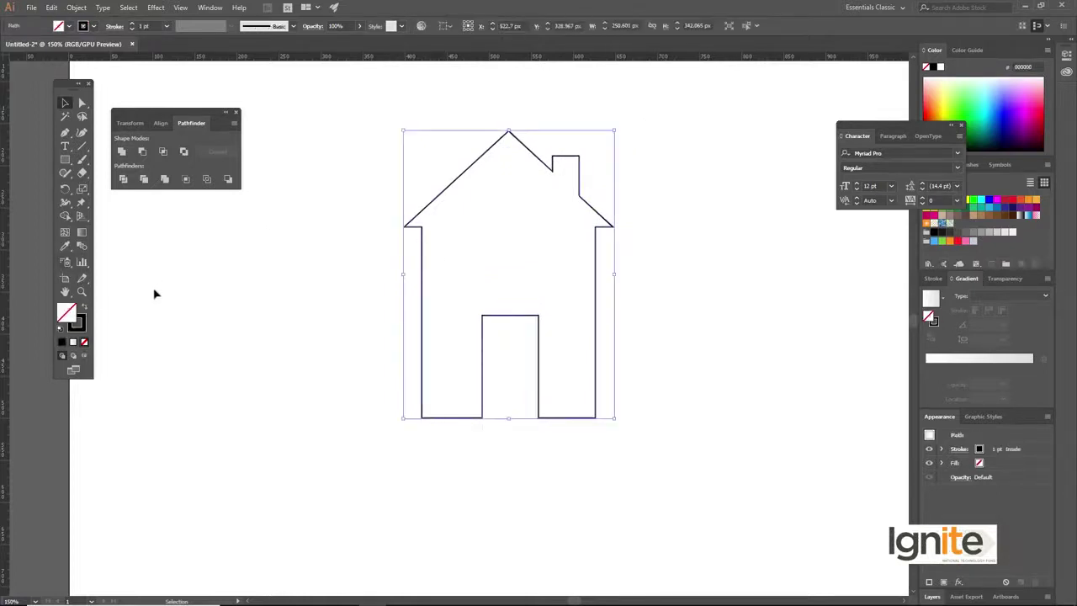
{"action": "left_click", "coordinate": [84, 308]}
{"action": "left_click", "coordinate": [254, 289]}
- Shrink the black house to about 224 × 305 px and move it to the left side of the artboard
{"action": "left_click_drag", "start_coordinate": [614, 130], "coordinate": [592, 161]}
{"action": "key", "text": "space"}
{"action": "left_click_drag", "start_coordinate": [540, 250], "coordinate": [560, 240]}
{"action": "left_click_drag", "start_coordinate": [519, 313], "coordinate": [263, 316]}
- Draw a rectangle about 317 × 168 px in the empty area to the right of the house
{"action": "key", "text": "space"}
{"action": "left_click_drag", "start_coordinate": [467, 267], "coordinate": [306, 246]}
{"action": "key", "text": "ctrl+space"}
{"action": "left_click", "coordinate": [435, 286]}
{"action": "key", "text": "space"}
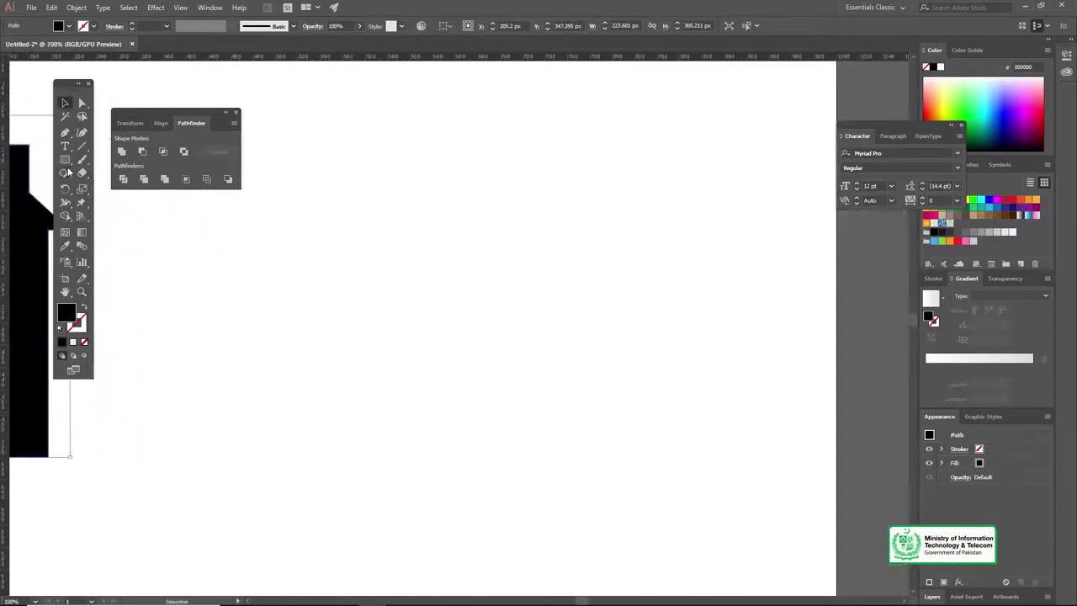
{"action": "left_click_drag", "start_coordinate": [350, 212], "coordinate": [705, 401]}
{"action": "key", "text": "v"}
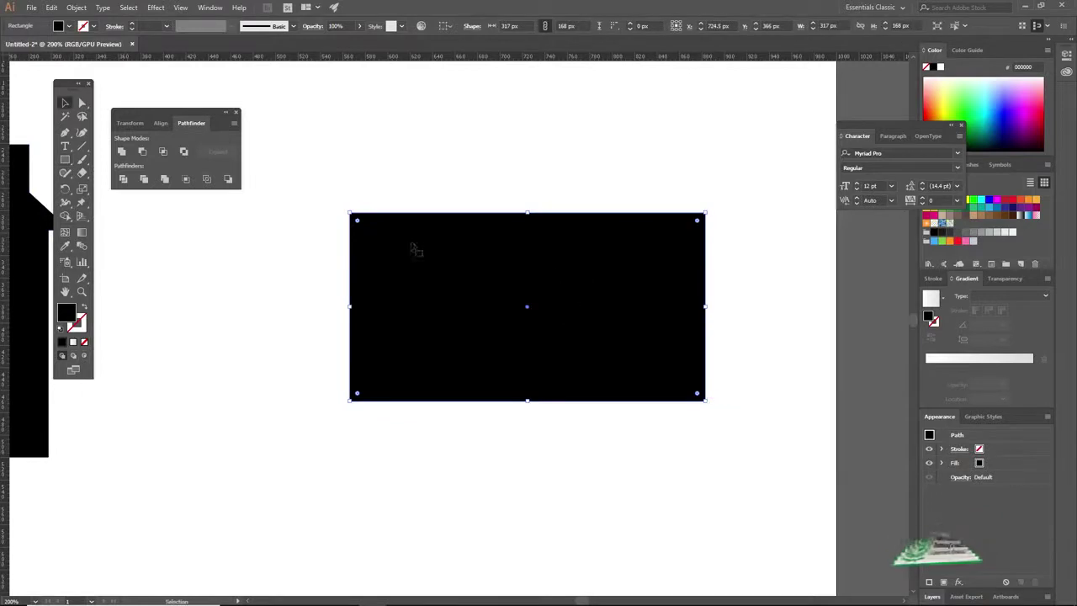
- Remove the new rectangle's fill and give it a black stroke
{"action": "left_click", "coordinate": [68, 26]}
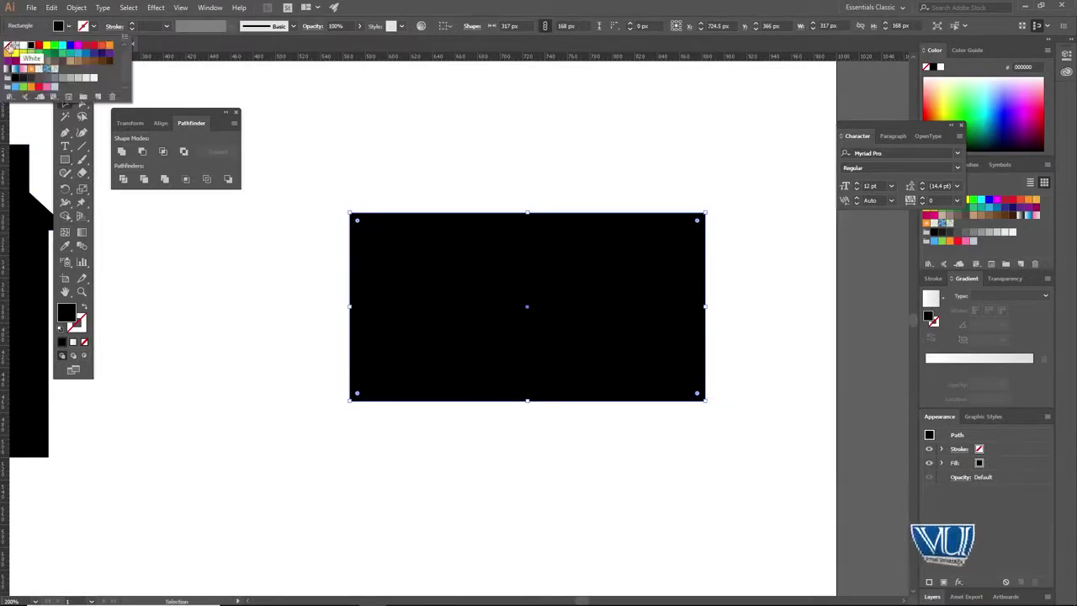
{"action": "left_click", "coordinate": [7, 47]}
{"action": "left_click", "coordinate": [95, 28]}
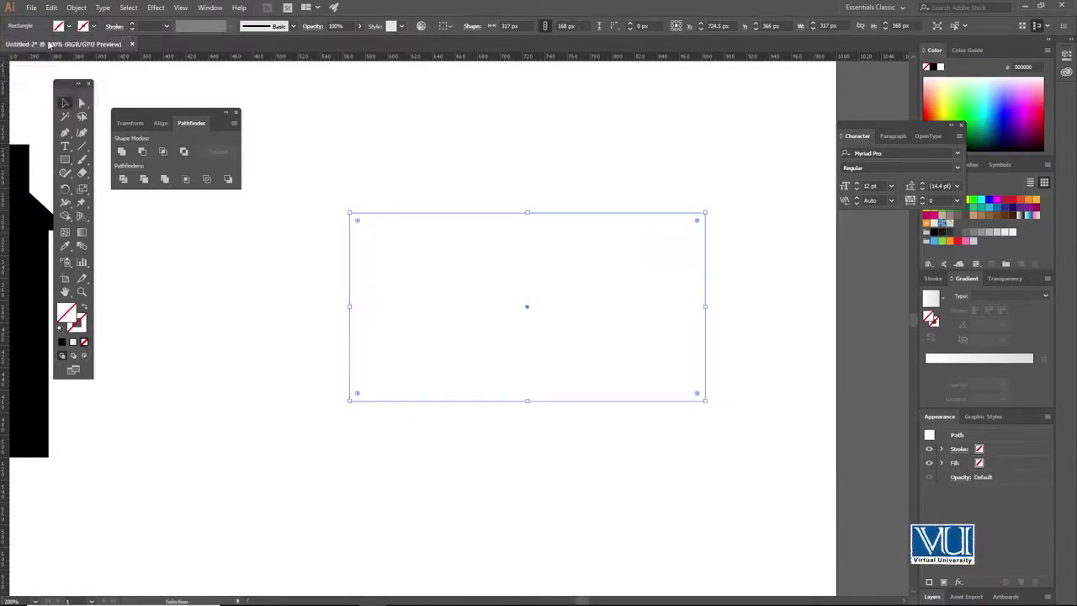
{"action": "left_click", "coordinate": [94, 27]}
{"action": "left_click", "coordinate": [30, 45]}
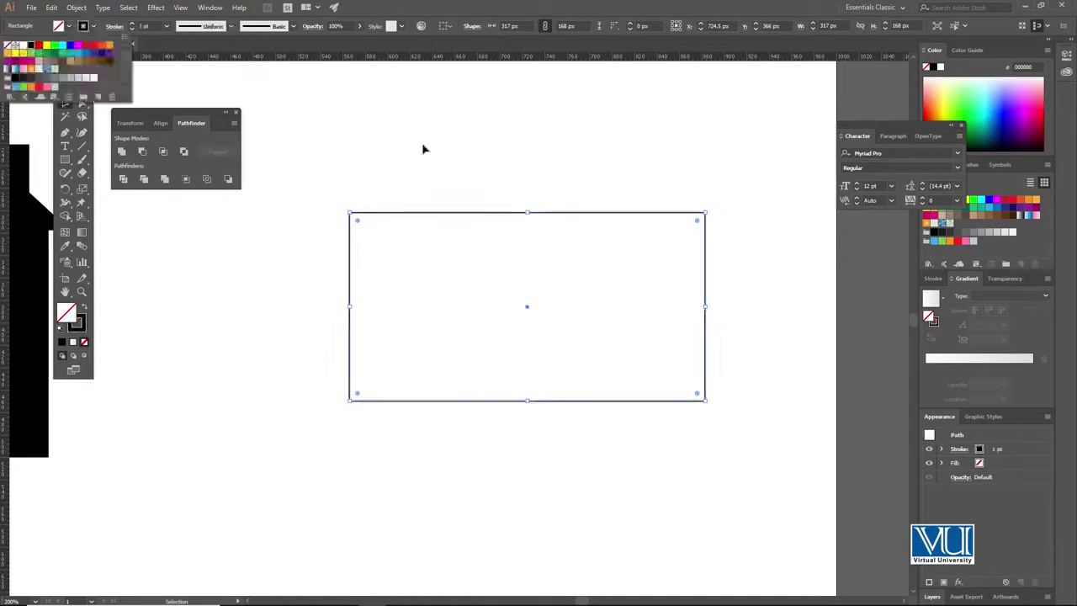
{"action": "left_click", "coordinate": [510, 272]}
{"action": "left_click", "coordinate": [447, 189]}
- Draw a circle about 129 px in diameter over the lower part of the rectangle's left edge
{"action": "mouse_move", "coordinate": [478, 281]}
{"action": "left_mouse_down"}
{"action": "mouse_move", "coordinate": [413, 254]}
{"action": "mouse_move", "coordinate": [437, 262]}
{"action": "left_mouse_up"}
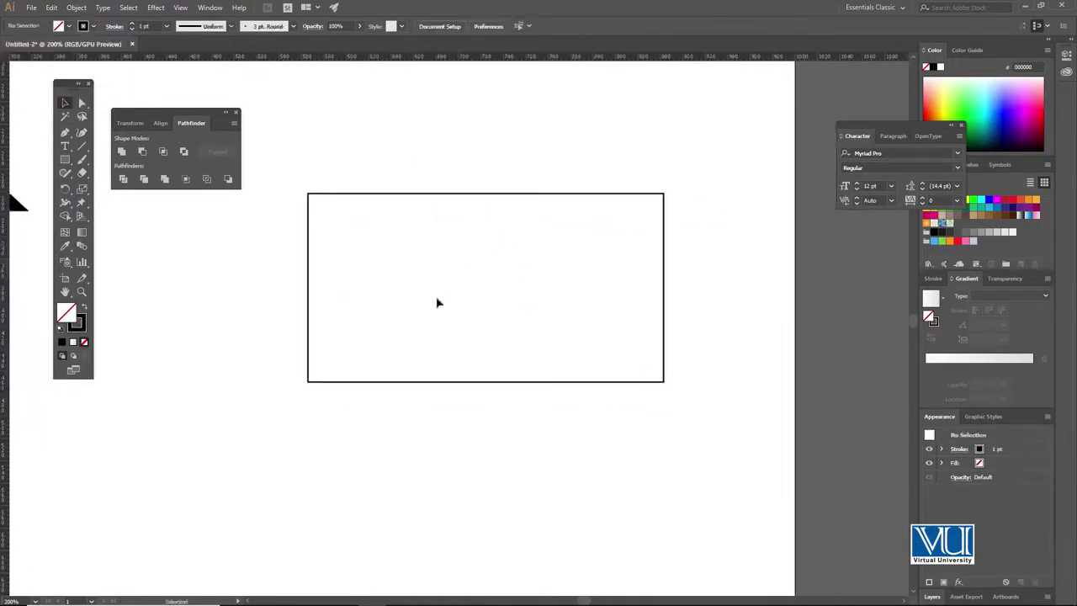
{"action": "left_click", "coordinate": [439, 300], "text": "ctrl"}
{"action": "left_click_drag", "start_coordinate": [387, 229], "coordinate": [389, 237]}
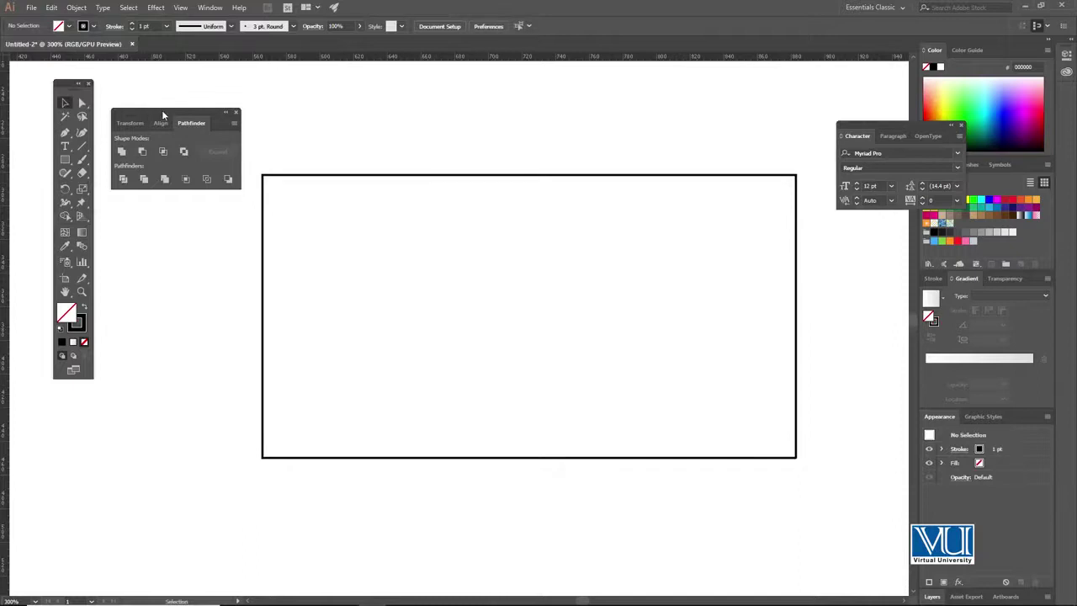
{"action": "left_click_drag", "start_coordinate": [162, 114], "coordinate": [150, 101]}
{"action": "left_click", "coordinate": [70, 162]}
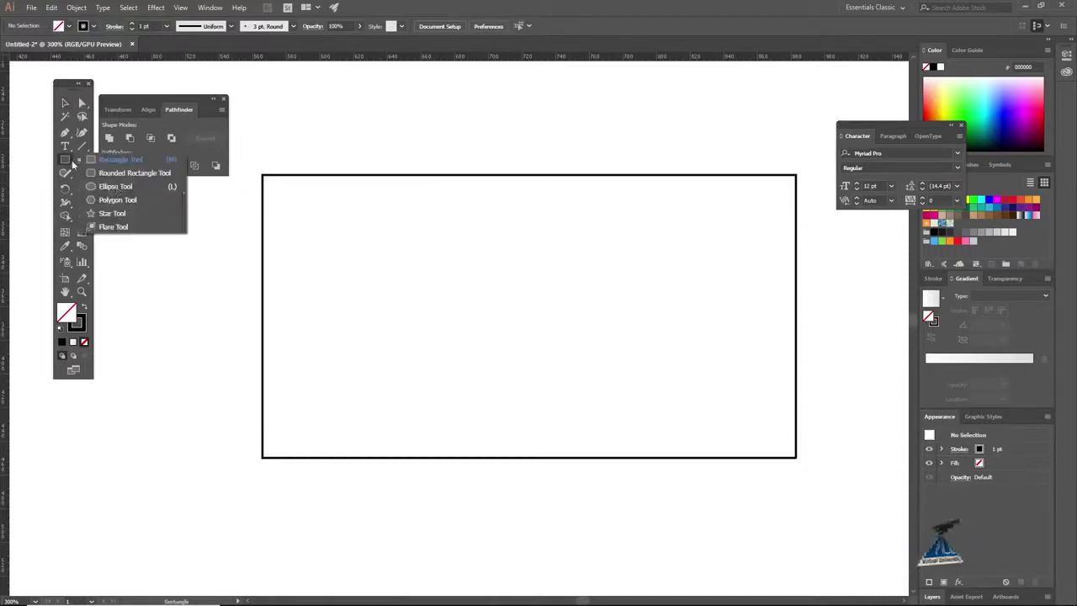
{"action": "left_click", "coordinate": [115, 185]}
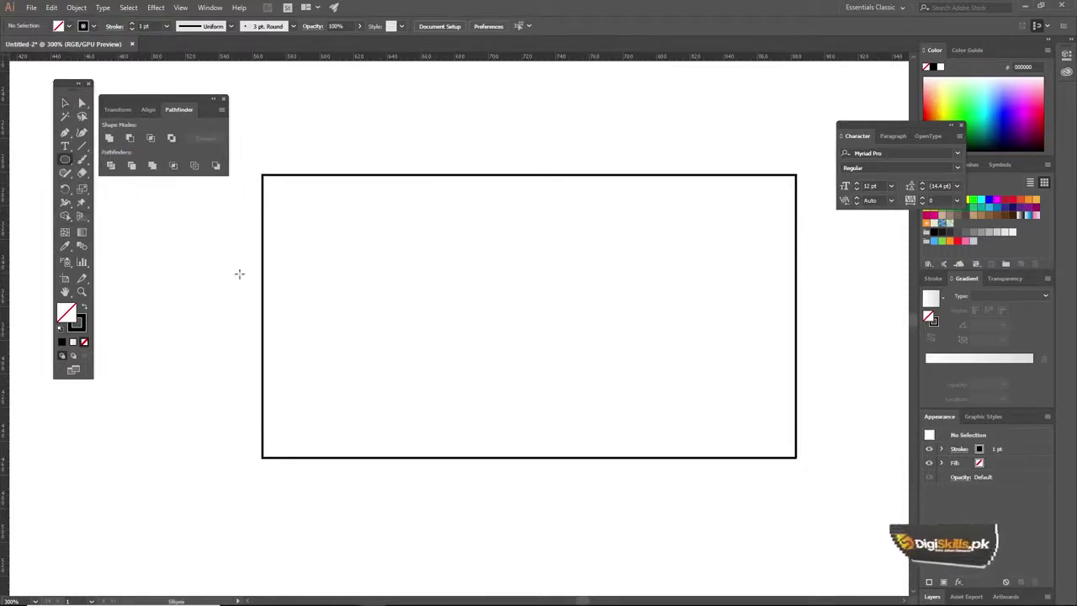
{"action": "left_click_drag", "start_coordinate": [205, 242], "coordinate": [419, 416]}
- Nudge the circle left until its centre sits on the rectangle's left edge
{"action": "key", "text": "Left"}
{"action": "key", "text": "Left"}
{"action": "key", "text": "Left"}
{"action": "key", "text": "Left"}
{"action": "key", "text": "Left"}
{"action": "key", "text": "Left"}
{"action": "key", "text": "Left"}
{"action": "key", "text": "Left"}
{"action": "key", "text": "Left"}
{"action": "key", "text": "Left"}
{"action": "key", "text": "Left"}
{"action": "key", "text": "Left"}
{"action": "key", "text": "Left"}
{"action": "key", "text": "Left"}
{"action": "key", "text": "Left"}
{"action": "key", "text": "Left"}
{"action": "key", "text": "Left"}
{"action": "key", "text": "Left"}
{"action": "key", "text": "Left"}
{"action": "key", "text": "Left"}
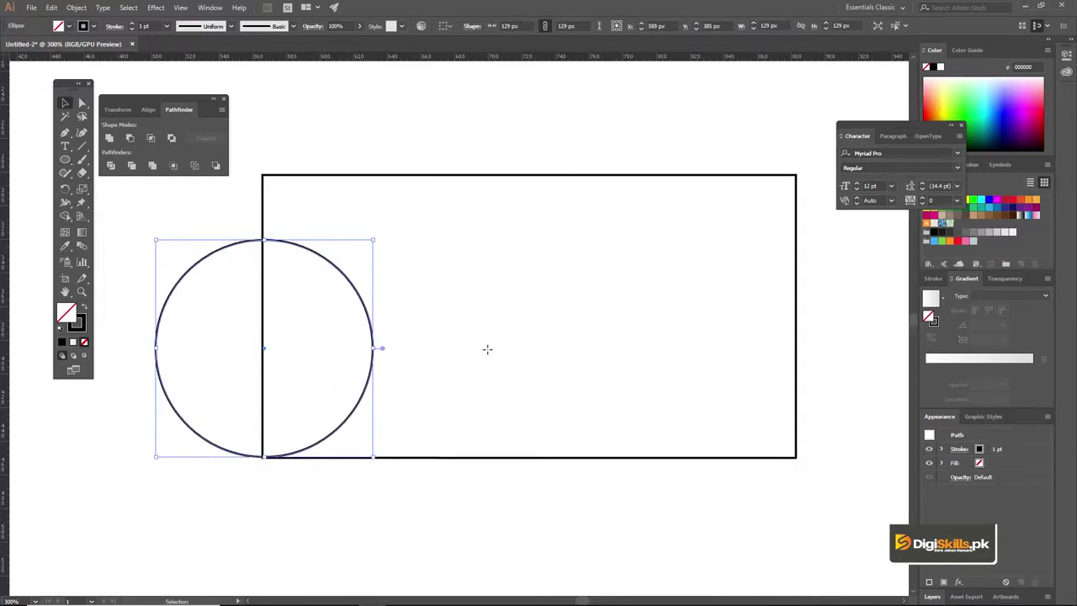
{"action": "key", "text": "Left"}
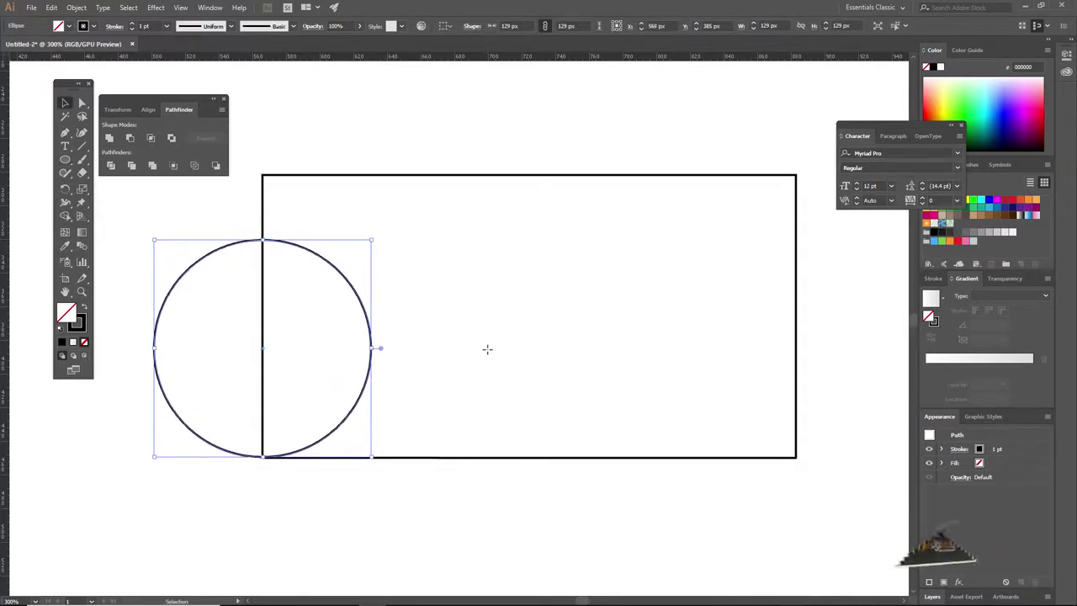
- Duplicate the circle near the rectangle's upper-left corner, enlarge it to about 139 px and nudge it into place
{"action": "left_click_drag", "start_coordinate": [415, 173], "coordinate": [443, 188]}
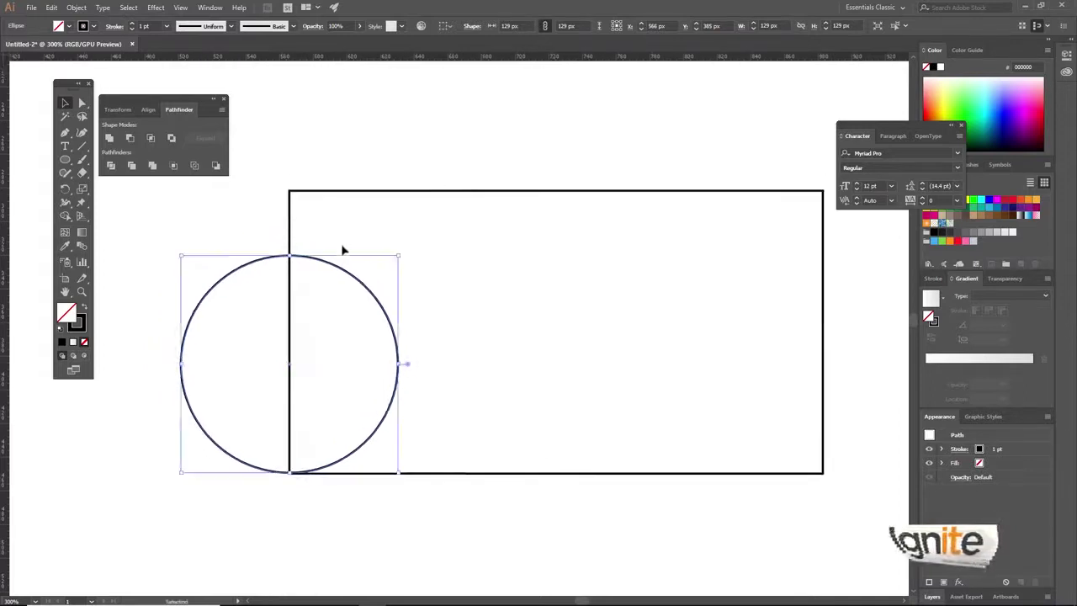
{"action": "left_click_drag", "start_coordinate": [343, 267], "coordinate": [492, 99]}
{"action": "key", "text": "Up"}
{"action": "key", "text": "Up"}
{"action": "key", "text": "Up"}
{"action": "key", "text": "Left"}
{"action": "key", "text": "Left"}
- Duplicate the 139 px circle to its right, enlarge the copy to about 255 px and shift it over the rectangle's upper-right part
{"action": "left_click_drag", "start_coordinate": [468, 148], "coordinate": [341, 224]}
{"action": "left_click", "coordinate": [416, 249], "text": "ctrl+alt"}
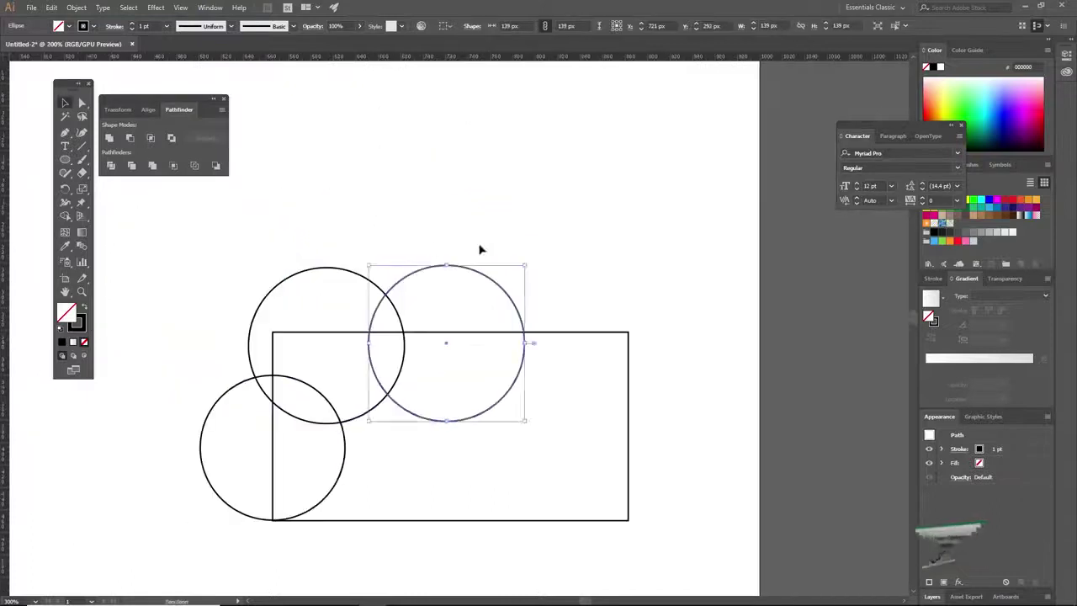
{"action": "scroll", "coordinate": [454, 249], "scroll_direction": "down", "scroll_amount": 2}
{"action": "scroll", "coordinate": [471, 223], "scroll_direction": "right", "scroll_amount": 1}
{"action": "left_click_drag", "start_coordinate": [500, 204], "coordinate": [632, 138]}
{"action": "key", "text": "shift+Right"}
{"action": "key", "text": "shift+Right"}
{"action": "key", "text": "shift+Right"}
{"action": "key", "text": "shift+Right"}
{"action": "key", "text": "shift+Right"}
{"action": "key", "text": "shift+Right"}
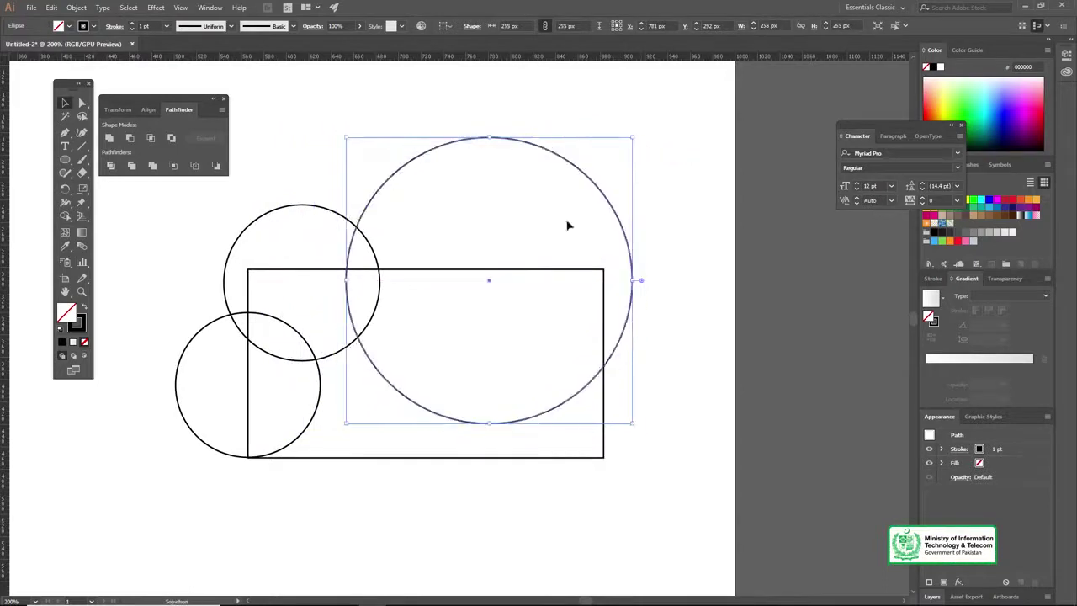
- Duplicate the lower-left circle so that the copy is centred on the rectangle's right edge
{"action": "left_click", "coordinate": [171, 278]}
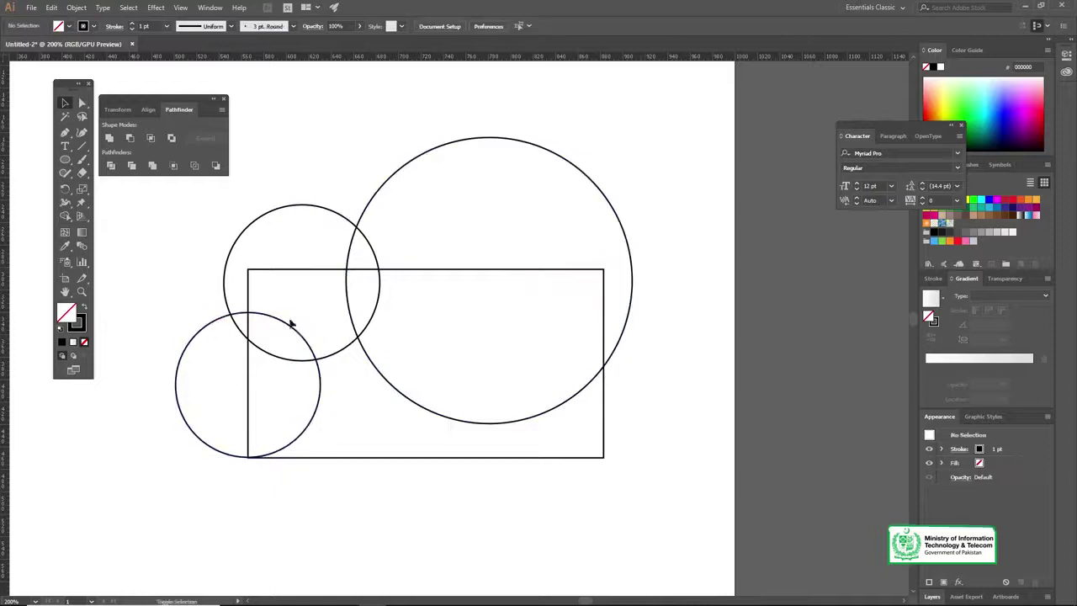
{"action": "left_click_drag", "start_coordinate": [282, 323], "coordinate": [634, 332]}
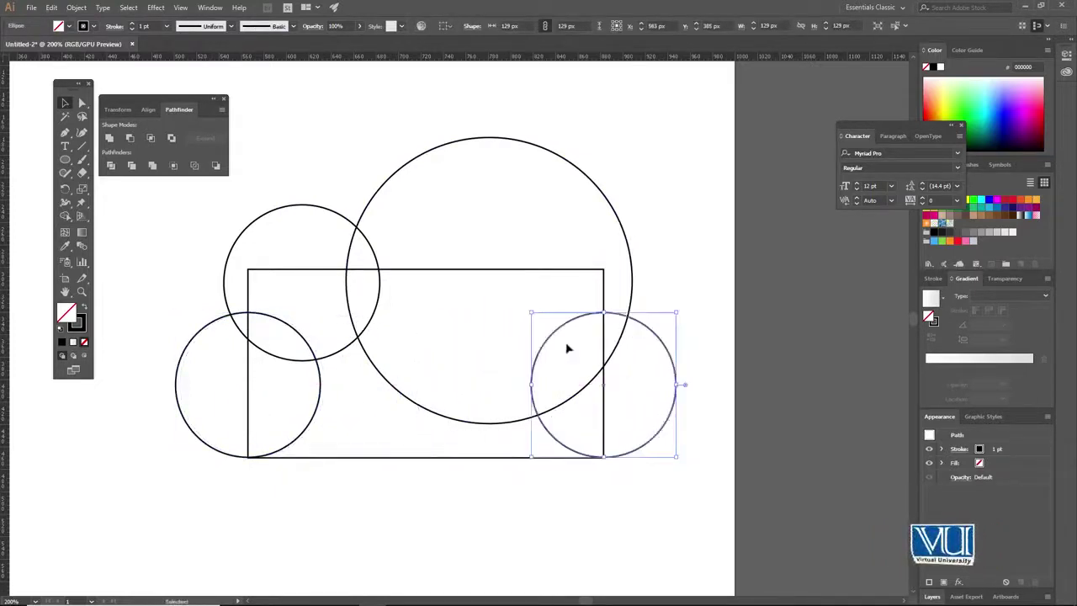
{"action": "key", "text": "ctrl+minus"}
{"action": "left_click", "coordinate": [283, 168]}
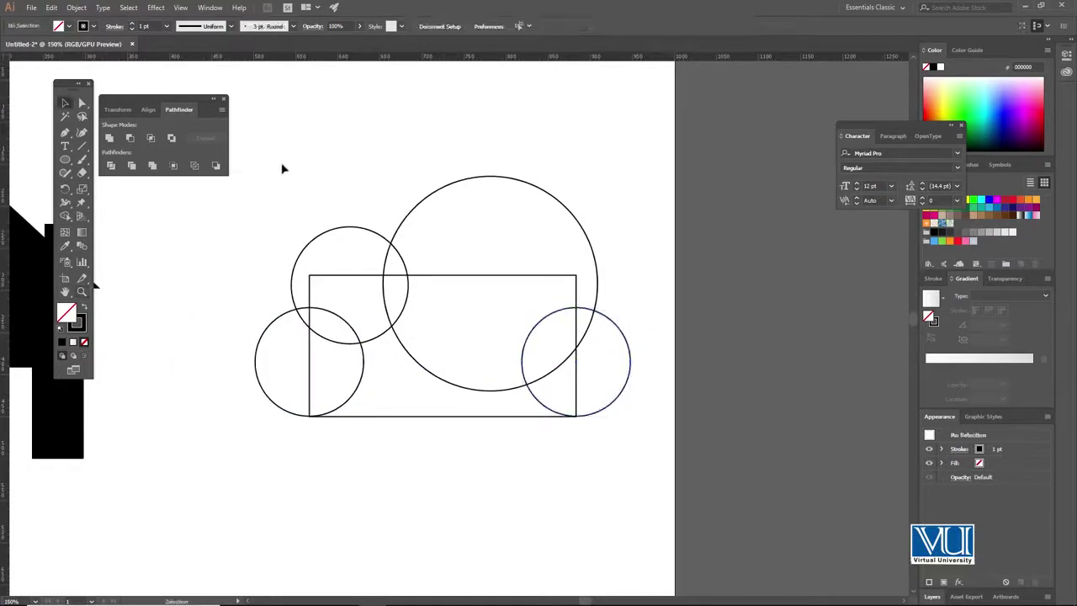
- Select the rectangle and all four circles and unite them into a single cloud outline
{"action": "left_click_drag", "start_coordinate": [626, 412], "coordinate": [628, 413]}
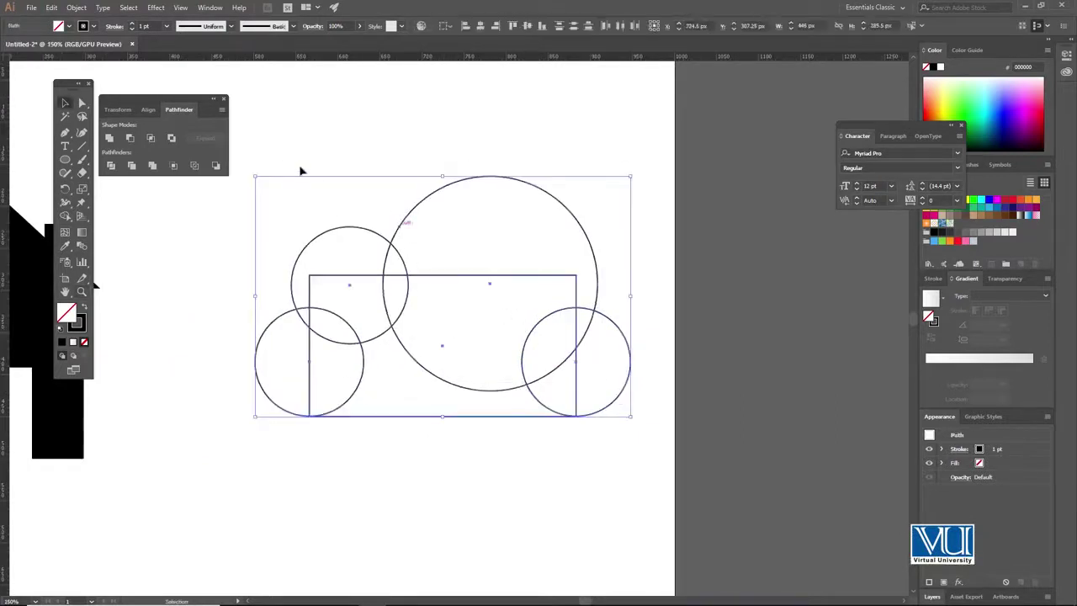
{"action": "left_click", "coordinate": [109, 138]}
{"action": "left_click", "coordinate": [164, 231]}
- Flatten the cloud outline slightly and scale it down to about 439.5 × 266 px
{"action": "left_click_drag", "start_coordinate": [312, 231], "coordinate": [337, 236]}
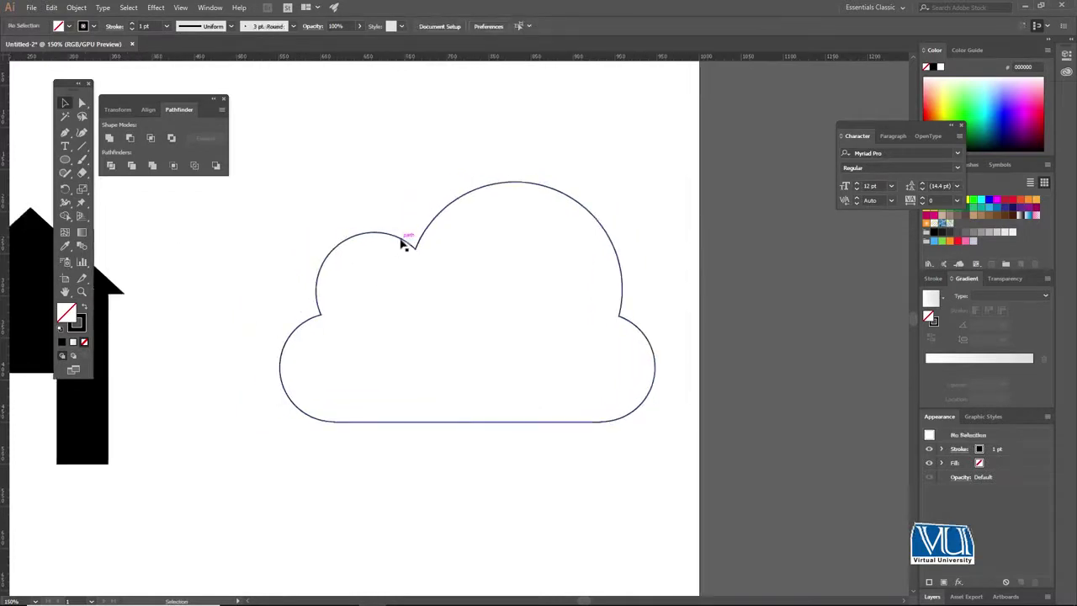
{"action": "left_click", "coordinate": [399, 238]}
{"action": "left_click_drag", "start_coordinate": [468, 186], "coordinate": [471, 193]}
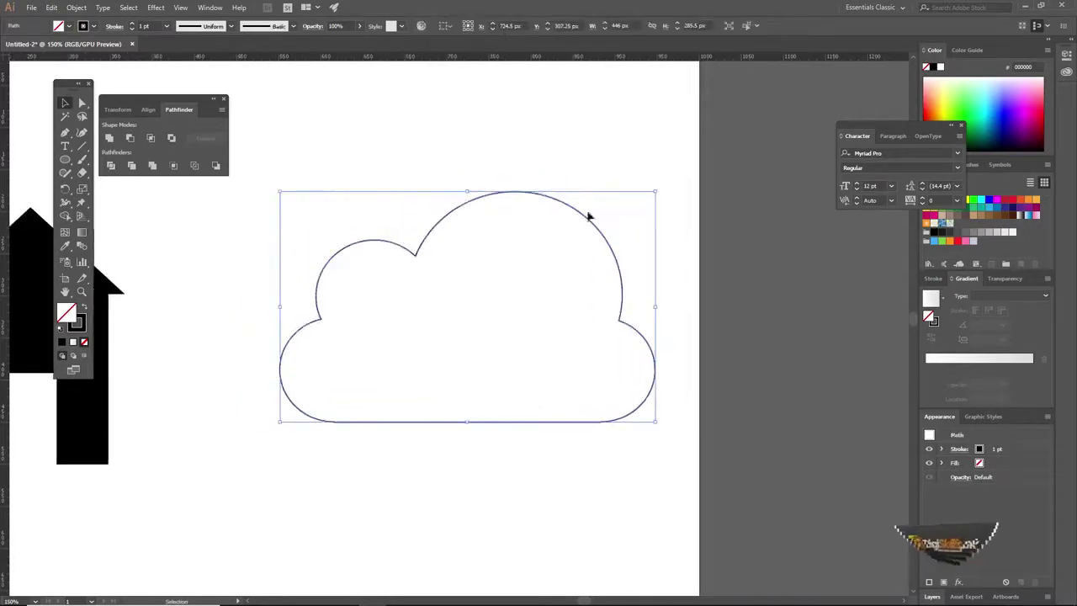
{"action": "left_click_drag", "start_coordinate": [656, 193], "coordinate": [648, 198]}
{"action": "left_click_drag", "start_coordinate": [488, 203], "coordinate": [564, 187]}
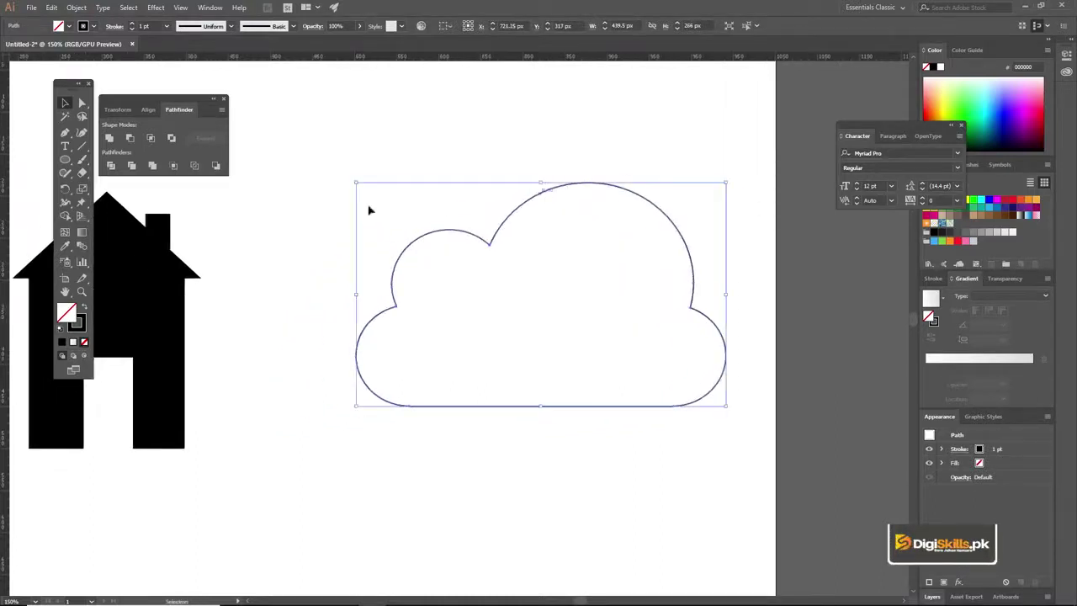
- Swap the cloud's stroke and fill to make it solid black, and scale it down further
{"action": "left_click", "coordinate": [81, 308]}
{"action": "left_click", "coordinate": [285, 233]}
{"action": "left_click", "coordinate": [522, 295]}
{"action": "left_click_drag", "start_coordinate": [725, 182], "coordinate": [667, 217]}
{"action": "left_click", "coordinate": [622, 221]}
- Arrange the house and cloud icons side by side in the upper half of the artboard
{"action": "left_click_drag", "start_coordinate": [494, 271], "coordinate": [568, 260]}
{"action": "left_click", "coordinate": [441, 298], "text": "ctrl+alt"}
{"action": "left_click_drag", "start_coordinate": [532, 306], "coordinate": [515, 246]}
{"action": "left_click_drag", "start_coordinate": [290, 229], "coordinate": [358, 235]}
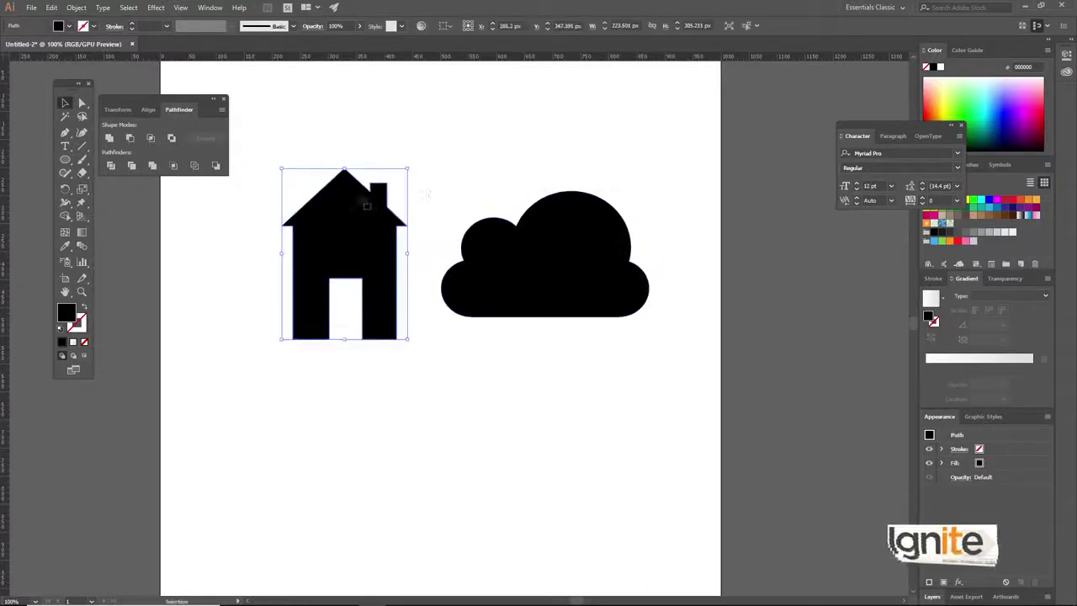
{"action": "left_click", "coordinate": [430, 190]}
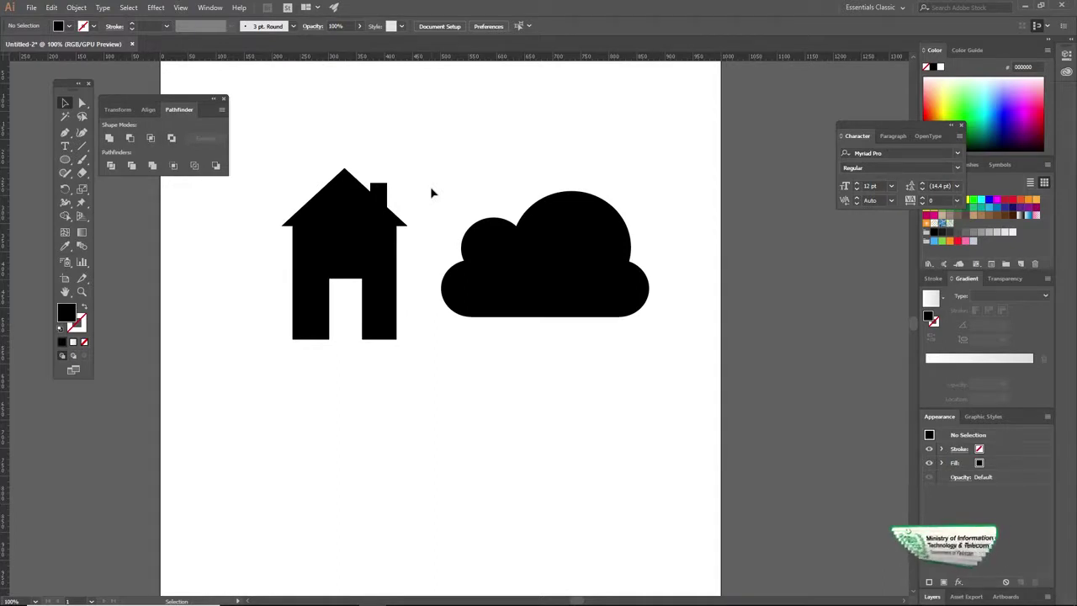
- Switch to Photoshop and create a new web document of 1000 × 1000 pixels
{"action": "left_click", "coordinate": [399, 594]}
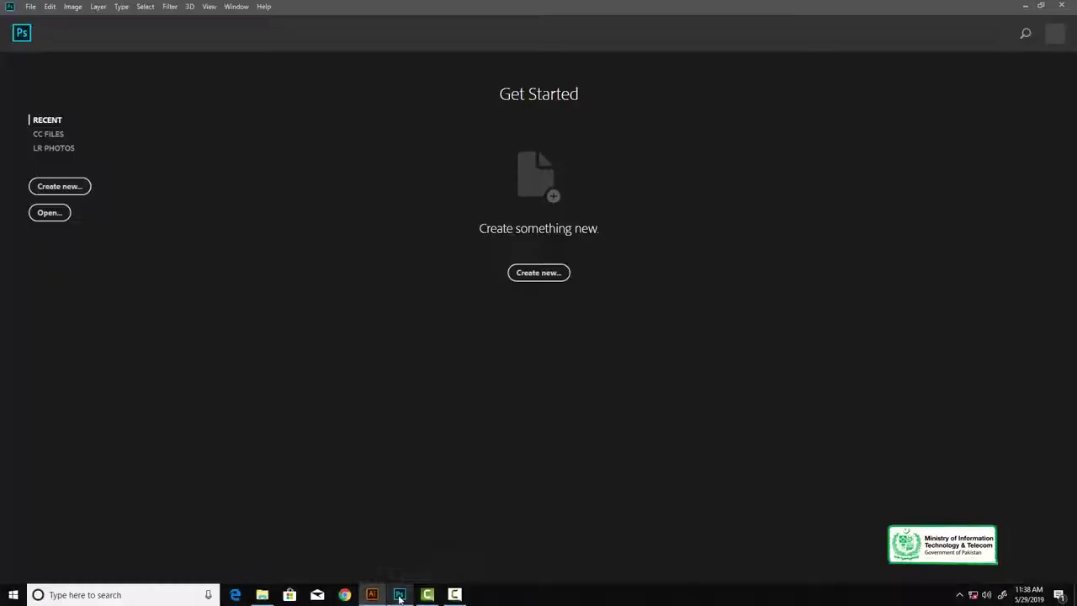
{"action": "left_click", "coordinate": [538, 276]}
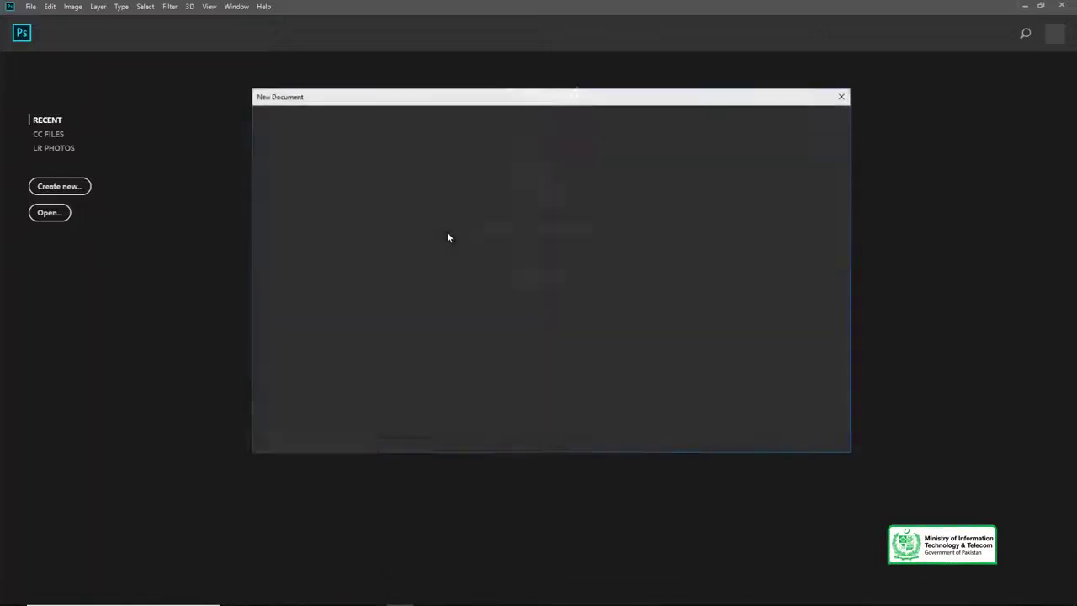
{"action": "left_click", "coordinate": [638, 119]}
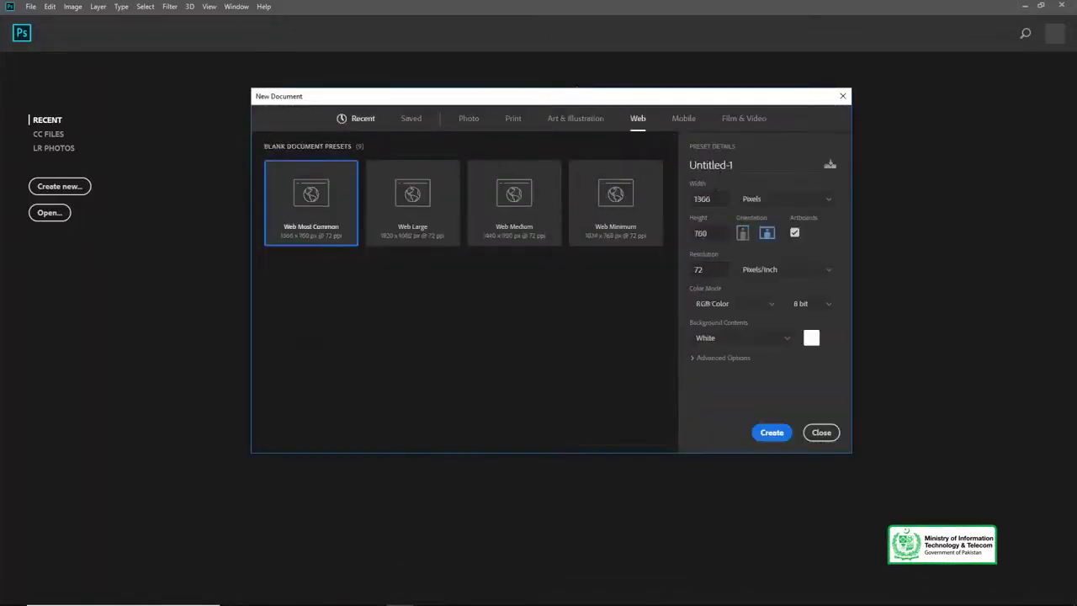
{"action": "type", "text": "1000"}
{"action": "key", "text": "Tab"}
{"action": "type", "text": "1000"}
{"action": "left_click", "coordinate": [772, 434]}
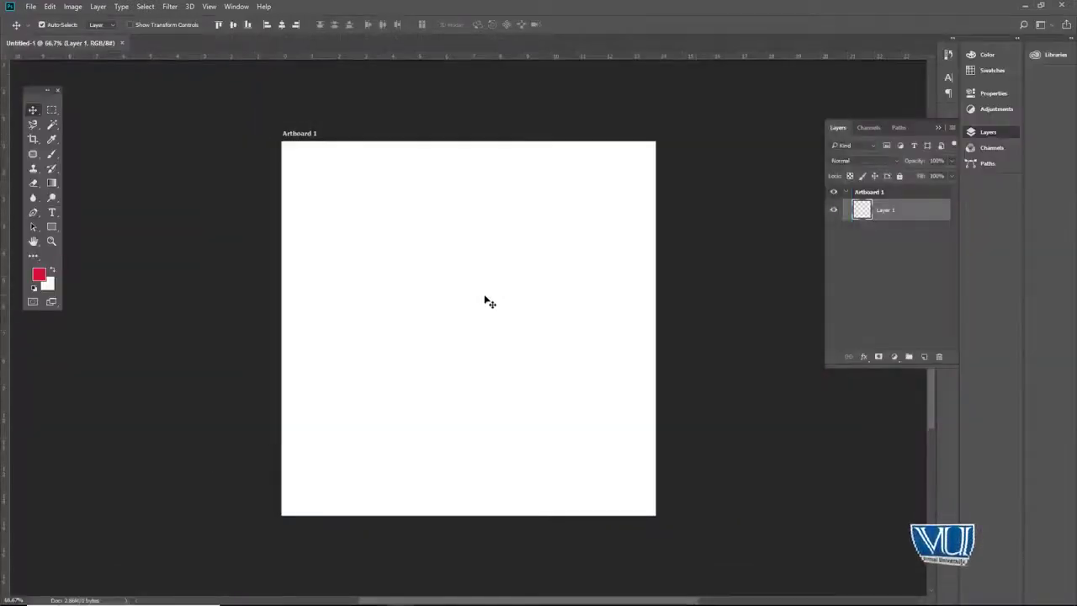
{"action": "key", "text": "ctrl+space"}
{"action": "left_click", "coordinate": [461, 298], "text": "ctrl"}
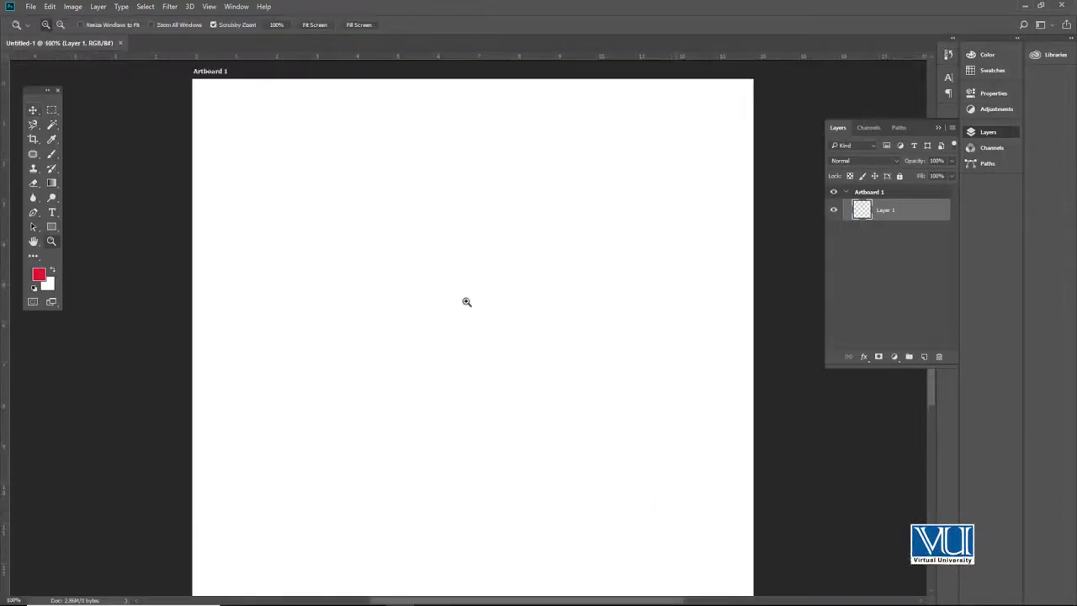
{"action": "left_click", "coordinate": [466, 300], "text": "alt"}
{"action": "key", "text": "v"}
{"action": "left_click_drag", "start_coordinate": [460, 322], "coordinate": [474, 267]}
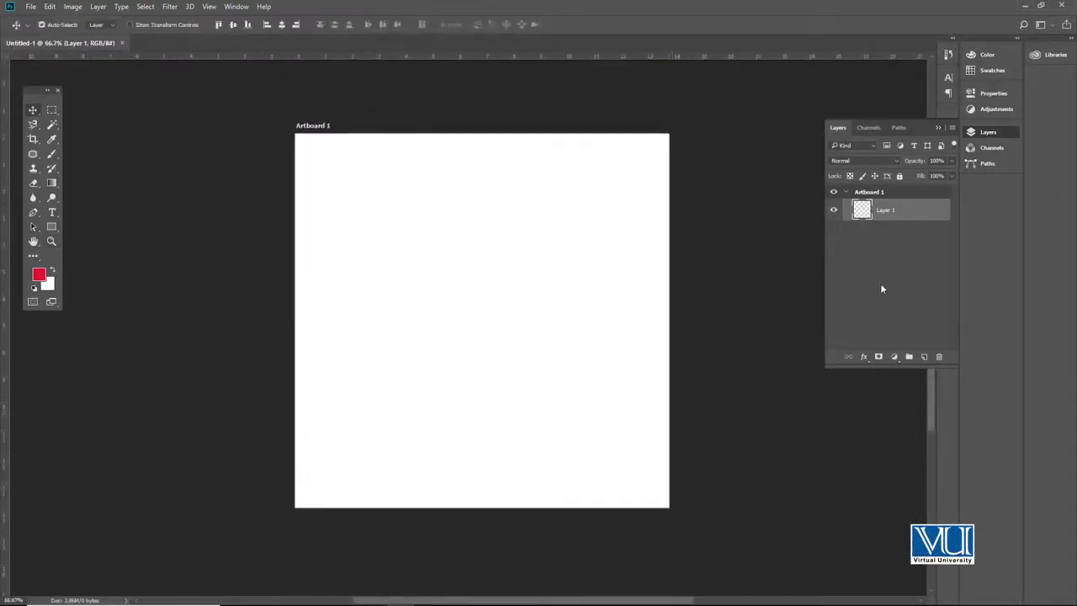
- Set the foreground colour to dark grey #5a5a5a, fill Layer 1 with it and add a new layer above
{"action": "left_click", "coordinate": [39, 275]}
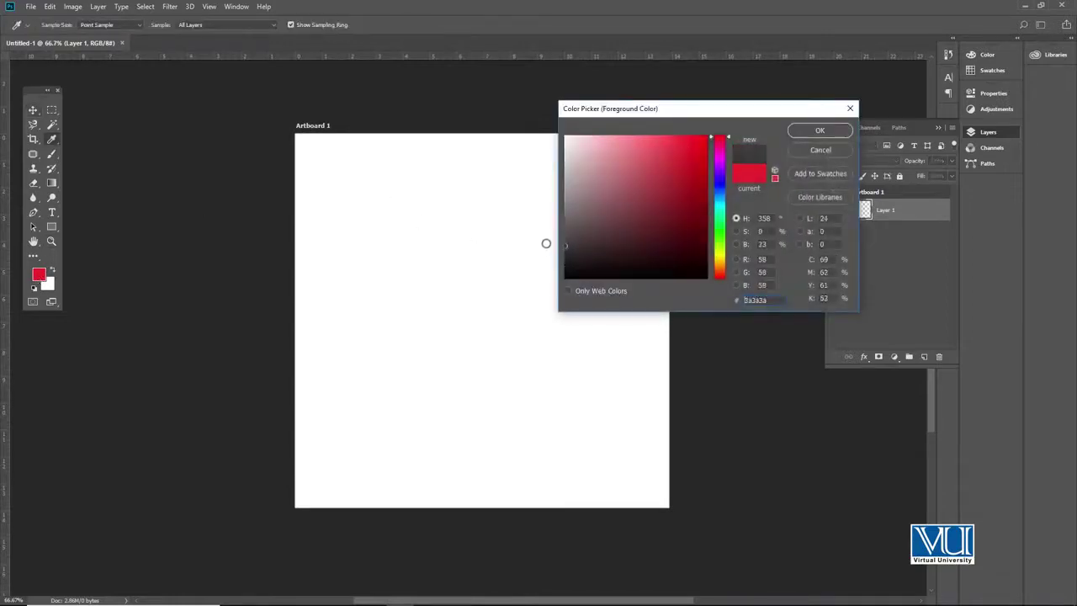
{"action": "left_click_drag", "start_coordinate": [535, 229], "coordinate": [534, 228]}
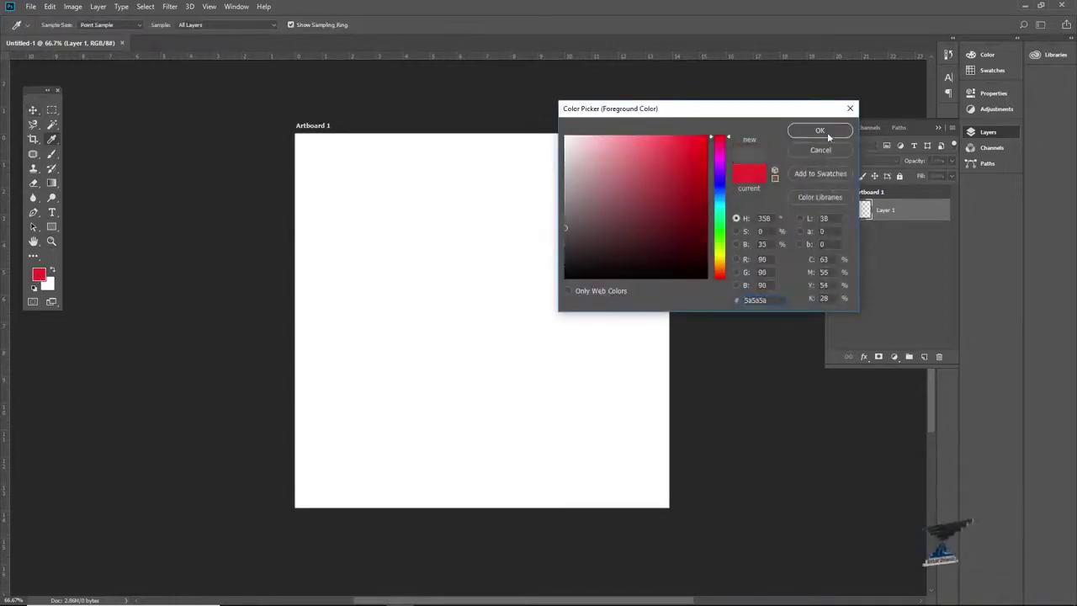
{"action": "left_click", "coordinate": [827, 132]}
{"action": "key", "text": "alt+BackSpace"}
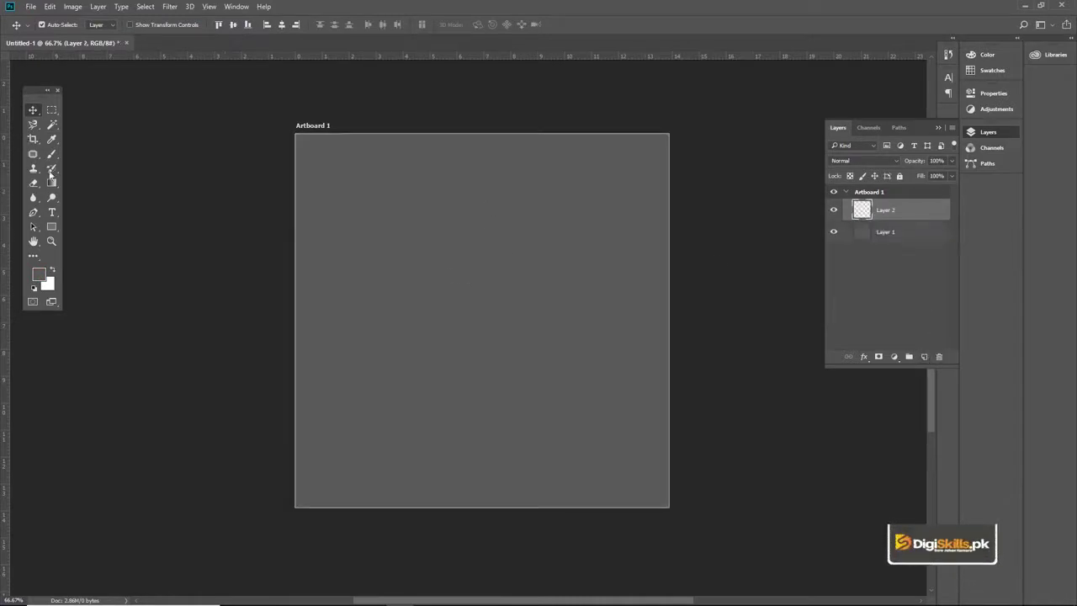
- Draw a circular selection on the new layer and fill it with pink #ff7479
{"action": "left_click_drag", "start_coordinate": [50, 114], "coordinate": [132, 116]}
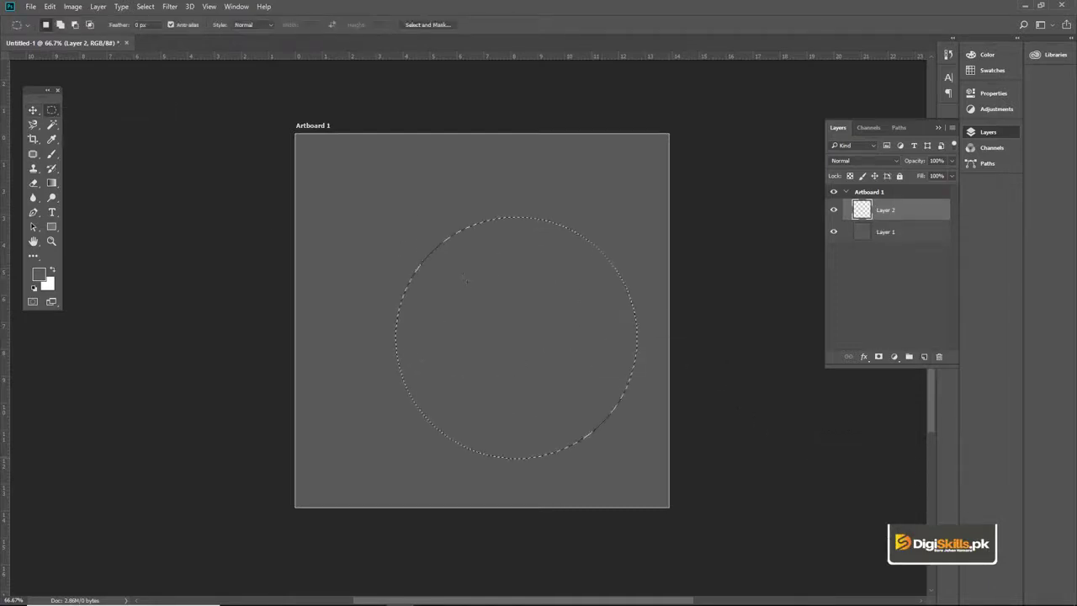
{"action": "left_click", "coordinate": [51, 138]}
{"action": "left_click", "coordinate": [38, 274]}
{"action": "left_click_drag", "start_coordinate": [639, 143], "coordinate": [643, 109]}
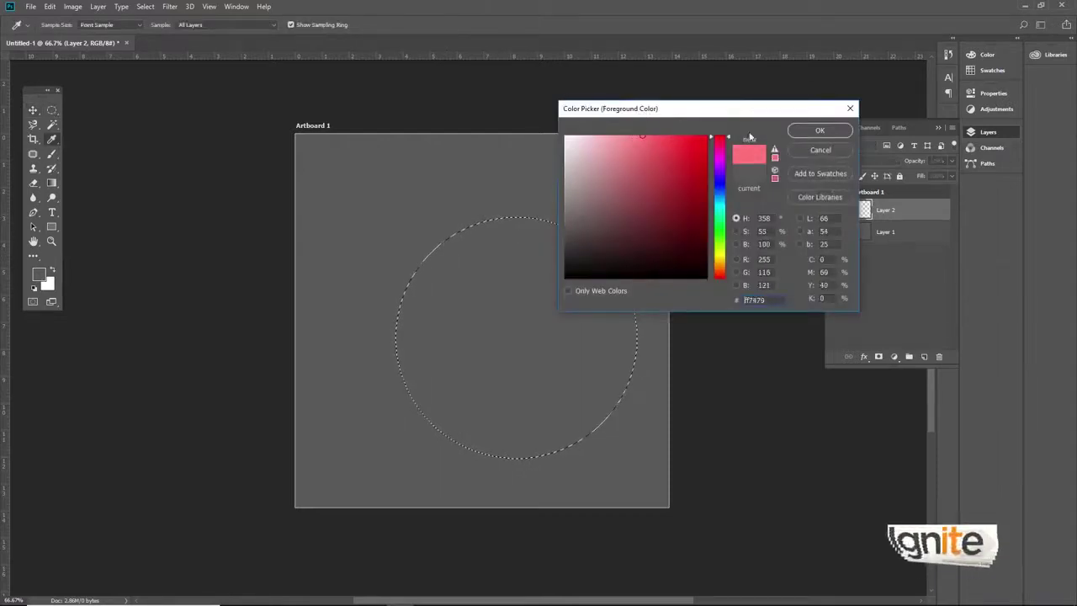
{"action": "left_click", "coordinate": [805, 131]}
{"action": "key", "text": "v"}
{"action": "key", "text": "alt+BackSpace"}
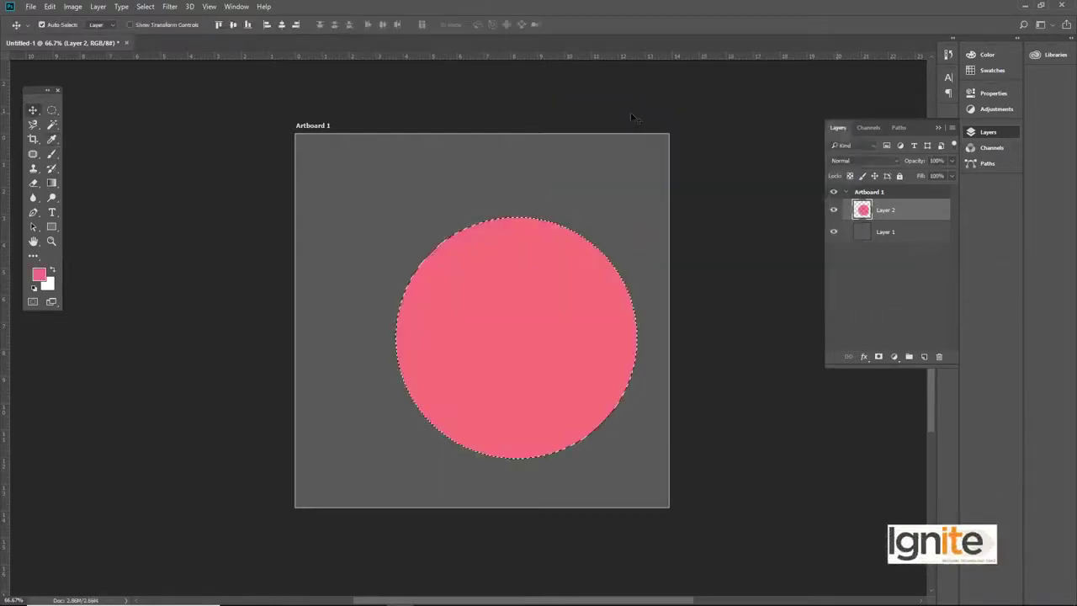
- Deselect, enlarge the pink circle with Free Transform and centre it on the artboard
{"action": "key", "text": "ctrl+d"}
{"action": "key", "text": "ctrl+t"}
{"action": "left_click_drag", "start_coordinate": [512, 247], "coordinate": [475, 231]}
{"action": "mouse_move", "coordinate": [608, 194]}
{"action": "left_mouse_down"}
{"action": "mouse_move", "coordinate": [646, 167]}
{"action": "mouse_move", "coordinate": [602, 187]}
{"action": "mouse_move", "coordinate": [609, 177]}
{"action": "left_mouse_up"}
{"action": "key", "text": "Return"}
{"action": "key", "text": "ctrl+t"}
{"action": "key", "text": "Return"}
{"action": "key", "text": "Return"}
{"action": "key", "text": "ctrl+a"}
{"action": "left_click", "coordinate": [280, 25]}
{"action": "key", "text": "ctrl+d"}
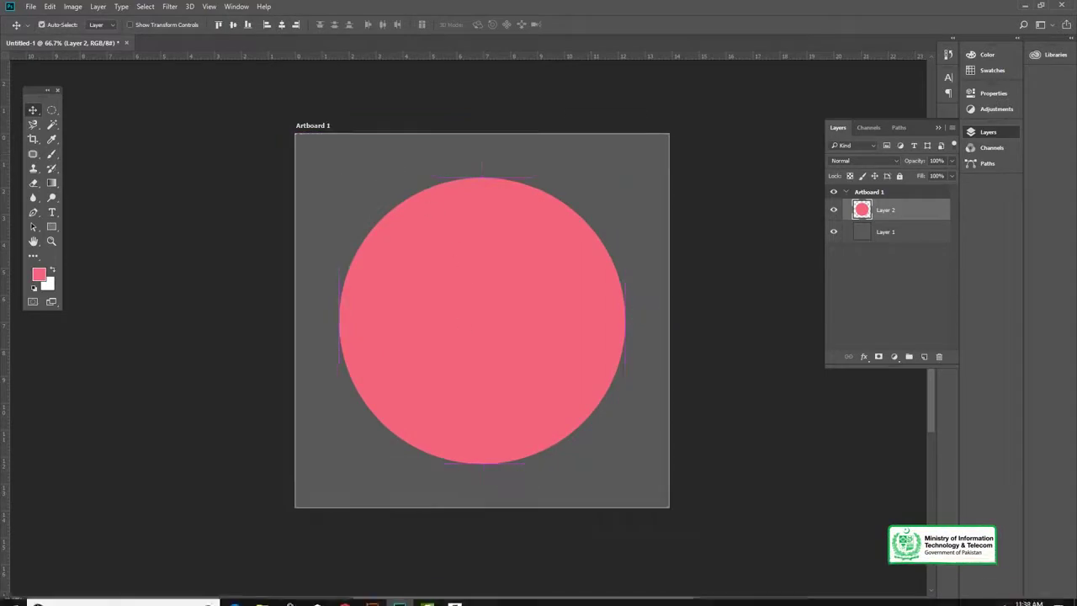
- Switch to Illustrator, recolour the house icon white and copy it
{"action": "left_click", "coordinate": [374, 596]}
{"action": "left_click", "coordinate": [336, 274]}
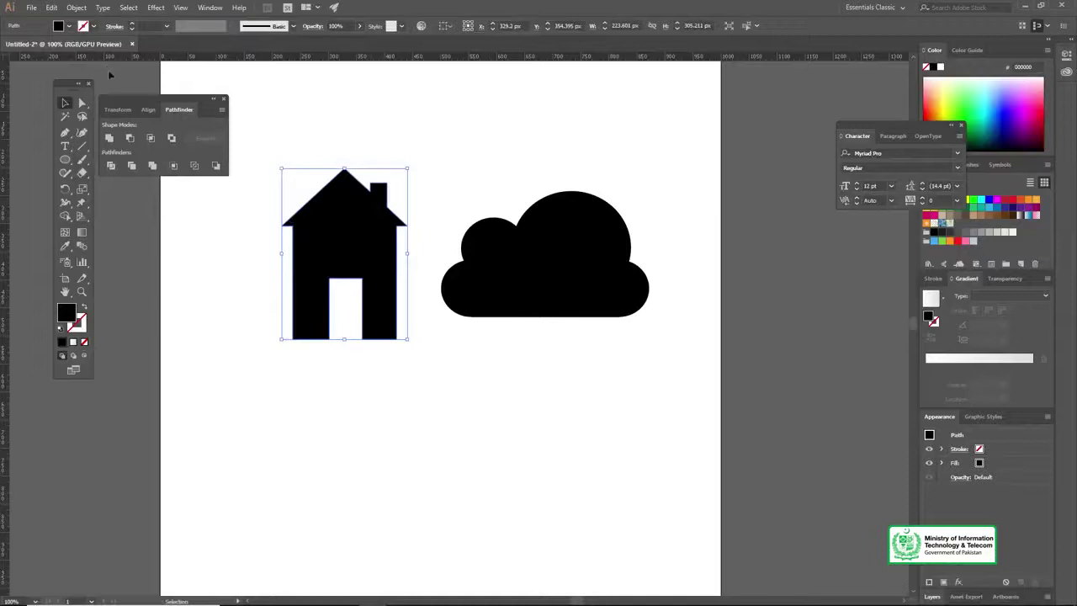
{"action": "left_click", "coordinate": [67, 26]}
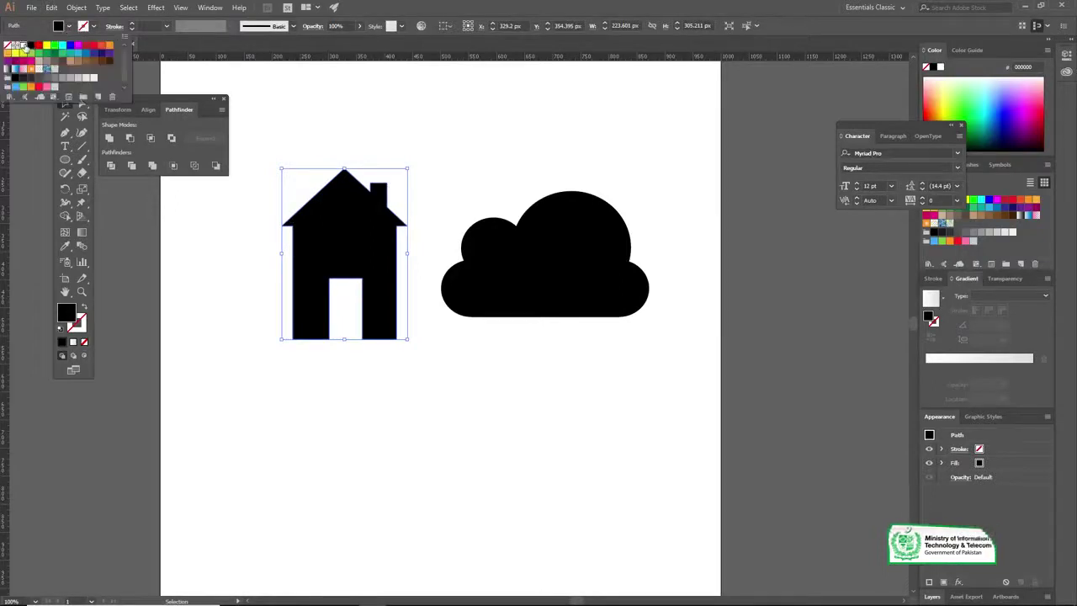
{"action": "left_click", "coordinate": [27, 46]}
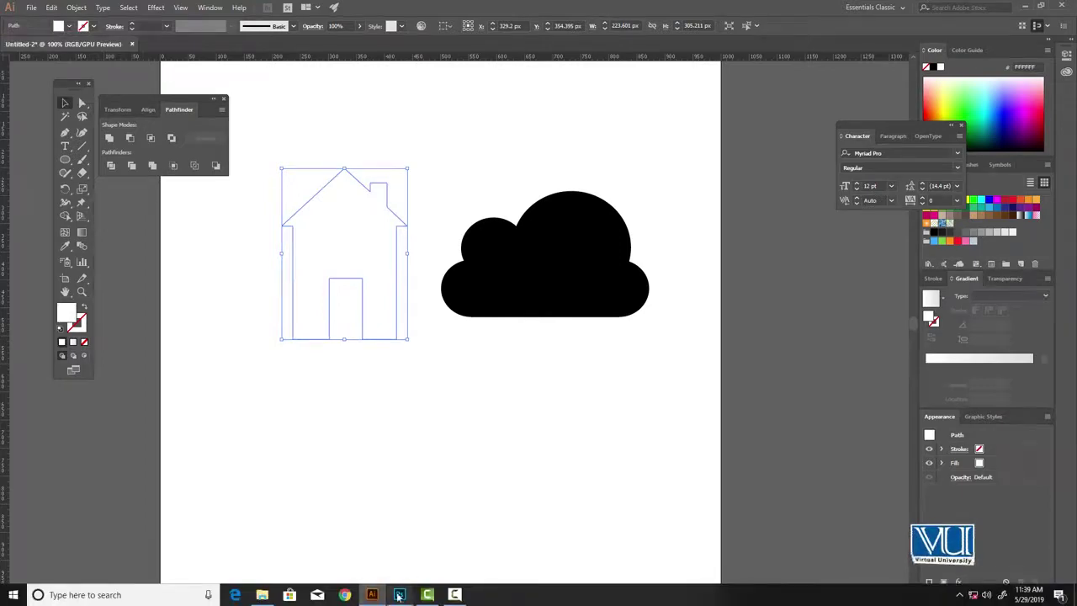
- Switch to Photoshop, paste the white house as a Smart Object and enlarge it at the centre of the circle
{"action": "left_click", "coordinate": [398, 595]}
{"action": "key", "text": "ctrl+v"}
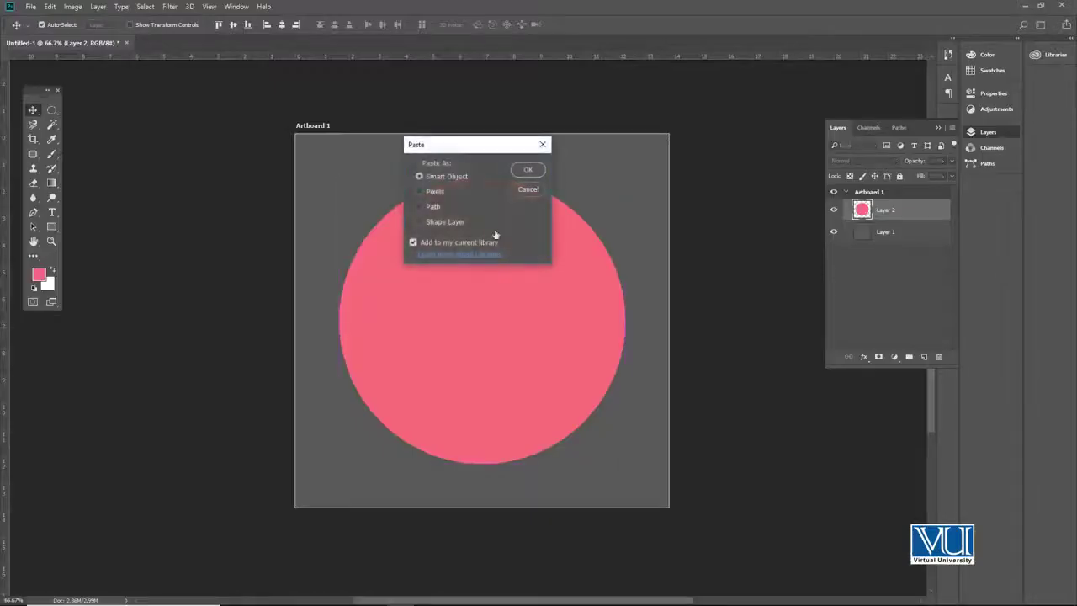
{"action": "left_click", "coordinate": [527, 171]}
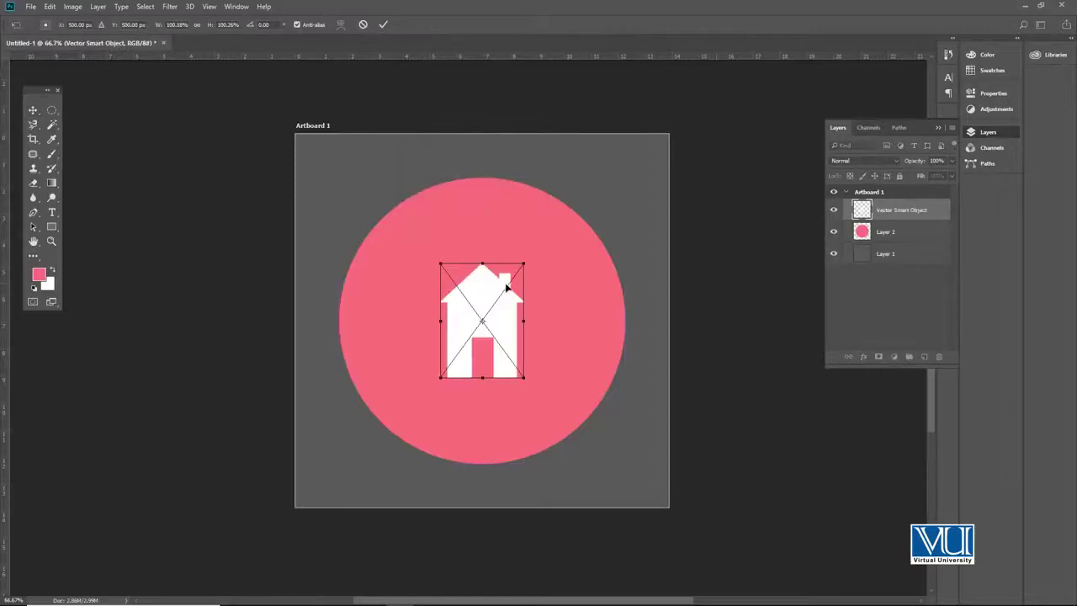
{"action": "left_click_drag", "start_coordinate": [524, 264], "coordinate": [537, 247]}
{"action": "key", "text": "Return"}
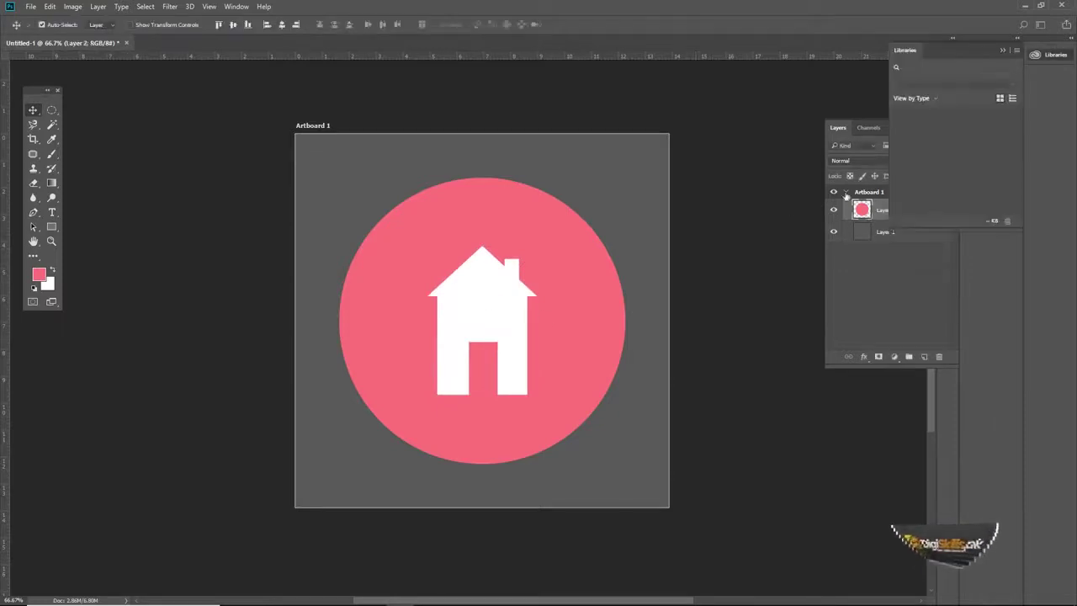
- Enlarge the white house slightly more around its centre within the pink circle
{"action": "left_click", "coordinate": [1043, 56]}
{"action": "key", "text": "z"}
{"action": "left_click", "coordinate": [494, 341]}
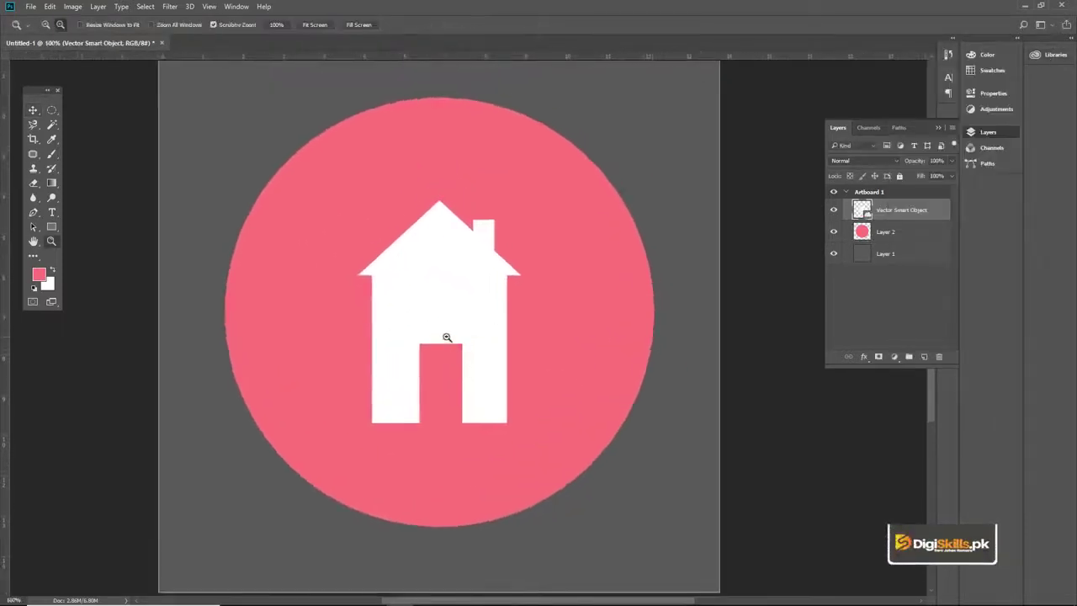
{"action": "left_click", "coordinate": [446, 337], "text": "alt"}
{"action": "key", "text": "v"}
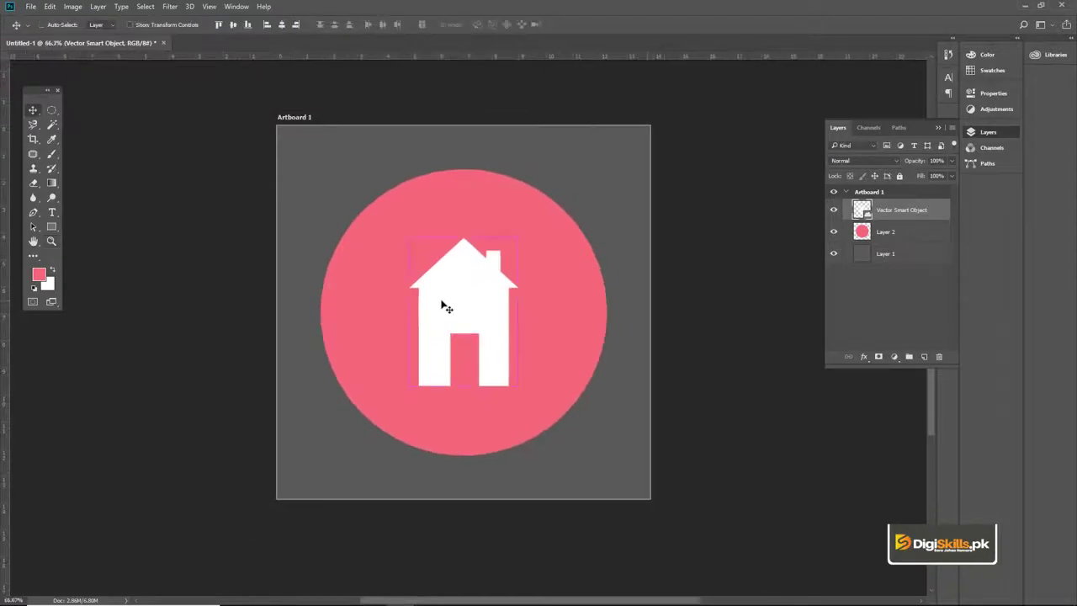
{"action": "key", "text": "ctrl+t"}
{"action": "left_click_drag", "start_coordinate": [516, 238], "coordinate": [521, 232]}
{"action": "key", "text": "Return"}
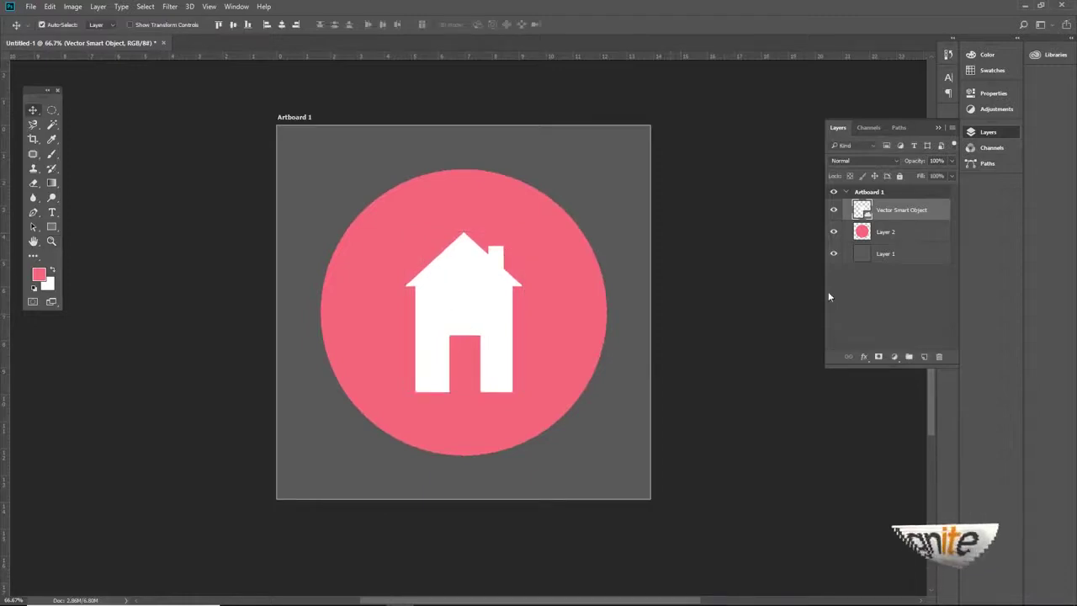
- Add a layer beneath the house and fill a tall rectangular selection on it, the full artboard height, with black
{"action": "left_click", "coordinate": [925, 357]}
{"action": "left_click_drag", "start_coordinate": [891, 210], "coordinate": [898, 239]}
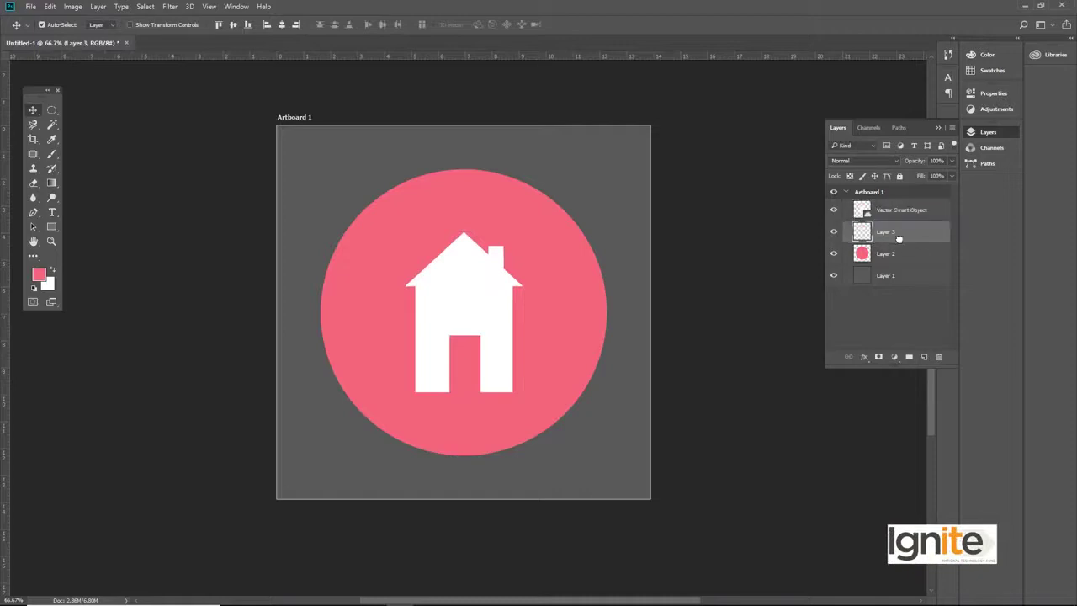
{"action": "right_click", "coordinate": [51, 112]}
{"action": "left_click", "coordinate": [97, 111]}
{"action": "left_click_drag", "start_coordinate": [380, 127], "coordinate": [480, 498]}
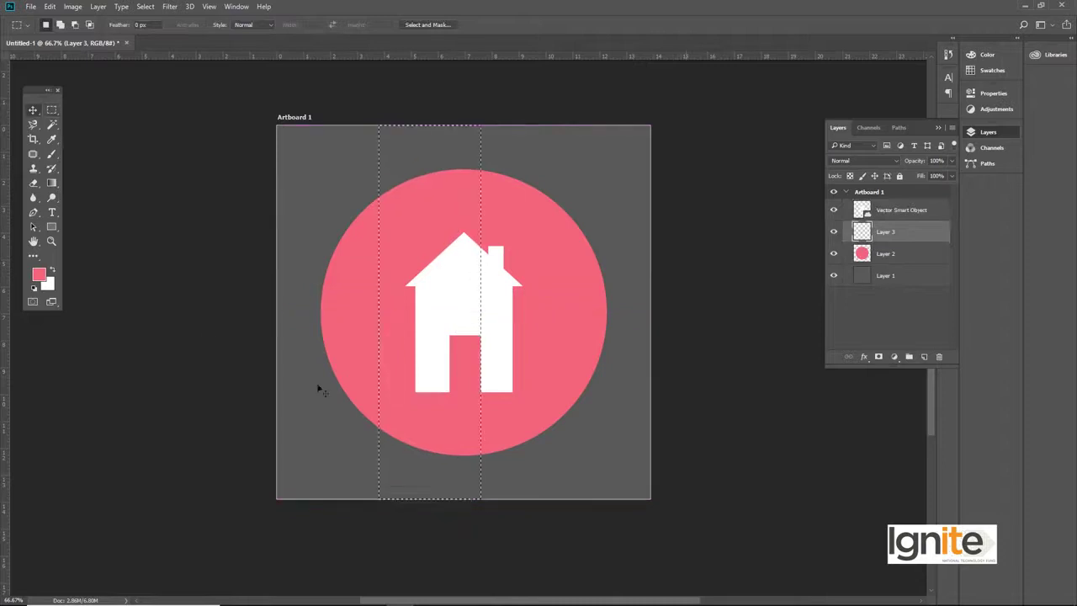
{"action": "key", "text": "v"}
{"action": "left_click", "coordinate": [33, 288]}
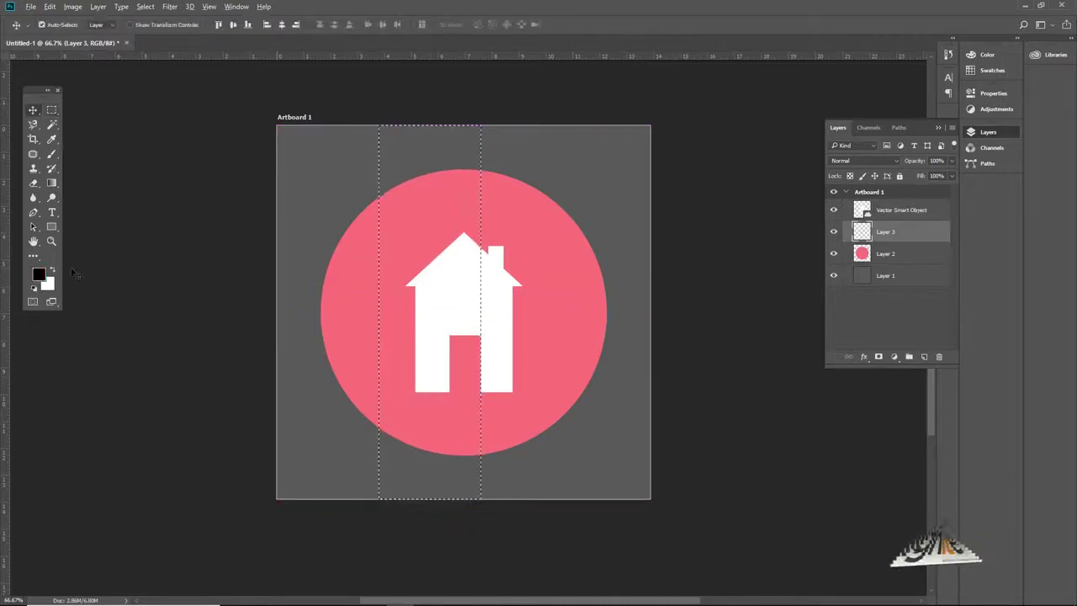
{"action": "key", "text": "alt+BackSpace"}
- Rotate the black band to about -37.55° and scale it up to about 129.82%
{"action": "key", "text": "ctrl+t"}
{"action": "left_click_drag", "start_coordinate": [487, 84], "coordinate": [322, 94]}
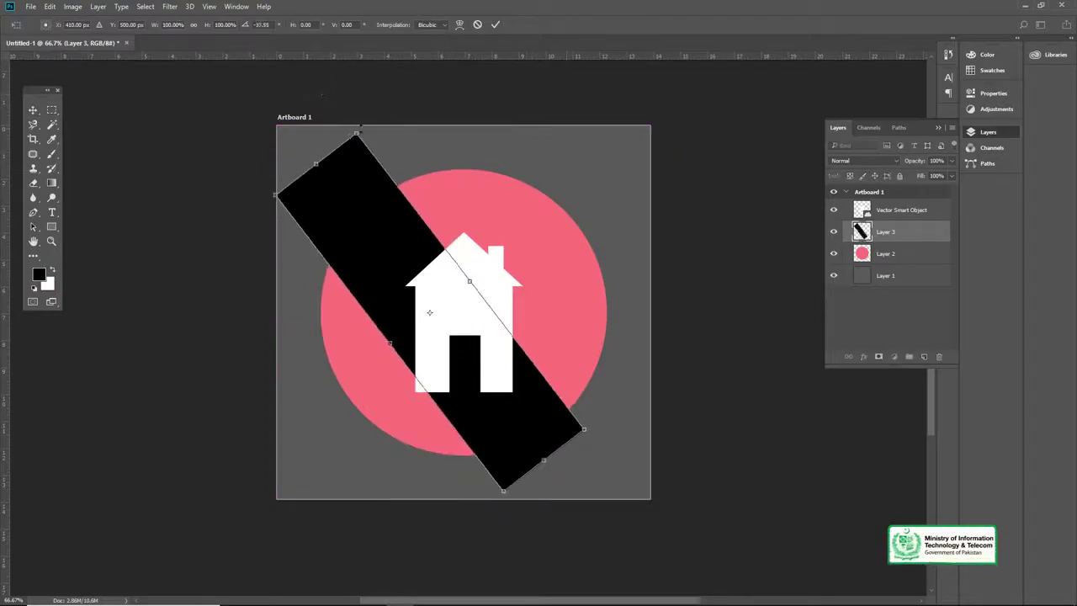
{"action": "left_click_drag", "start_coordinate": [356, 132], "coordinate": [334, 80]}
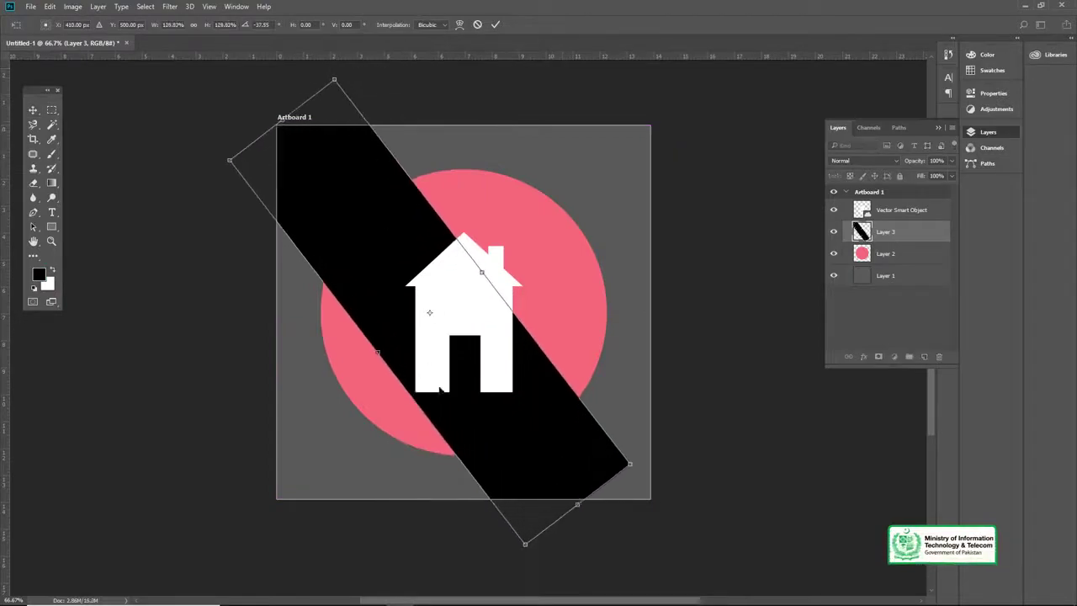
- Enlarge the black band to about 175.63%, rotate it to about -40.41° and position it diagonally behind the house
{"action": "left_click_drag", "start_coordinate": [484, 410], "coordinate": [485, 399]}
{"action": "left_click_drag", "start_coordinate": [678, 447], "coordinate": [684, 434]}
{"action": "left_click_drag", "start_coordinate": [532, 421], "coordinate": [530, 425]}
{"action": "left_click_drag", "start_coordinate": [321, 78], "coordinate": [321, 118]}
{"action": "left_click_drag", "start_coordinate": [482, 399], "coordinate": [558, 462]}
{"action": "left_click_drag", "start_coordinate": [326, 177], "coordinate": [340, 202]}
{"action": "left_click_drag", "start_coordinate": [477, 432], "coordinate": [437, 292]}
{"action": "left_click_drag", "start_coordinate": [139, 191], "coordinate": [314, 248]}
{"action": "left_click_drag", "start_coordinate": [463, 371], "coordinate": [393, 299]}
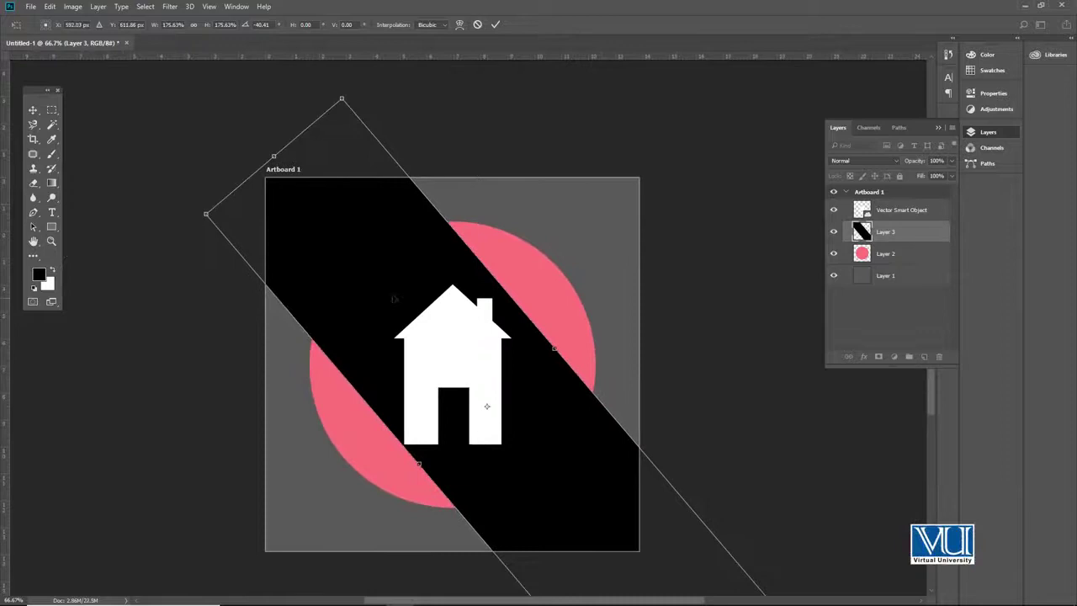
{"action": "left_click_drag", "start_coordinate": [395, 212], "coordinate": [396, 224]}
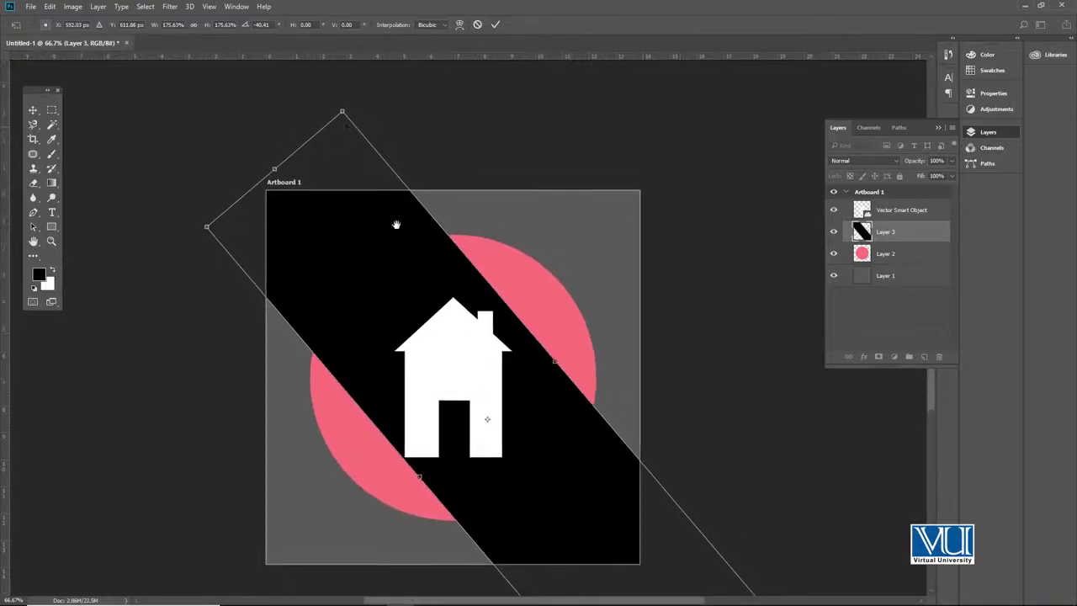
{"action": "left_click_drag", "start_coordinate": [342, 116], "coordinate": [345, 226]}
{"action": "left_click_drag", "start_coordinate": [351, 293], "coordinate": [346, 182]}
{"action": "key", "text": "Return"}
- Scale the black band down slightly so its edges meet the house's lower-left corner and right roof tip
{"action": "key", "text": "z"}
{"action": "left_click_drag", "start_coordinate": [426, 309], "coordinate": [427, 309]}
{"action": "key", "text": "v"}
{"action": "key", "text": "z"}
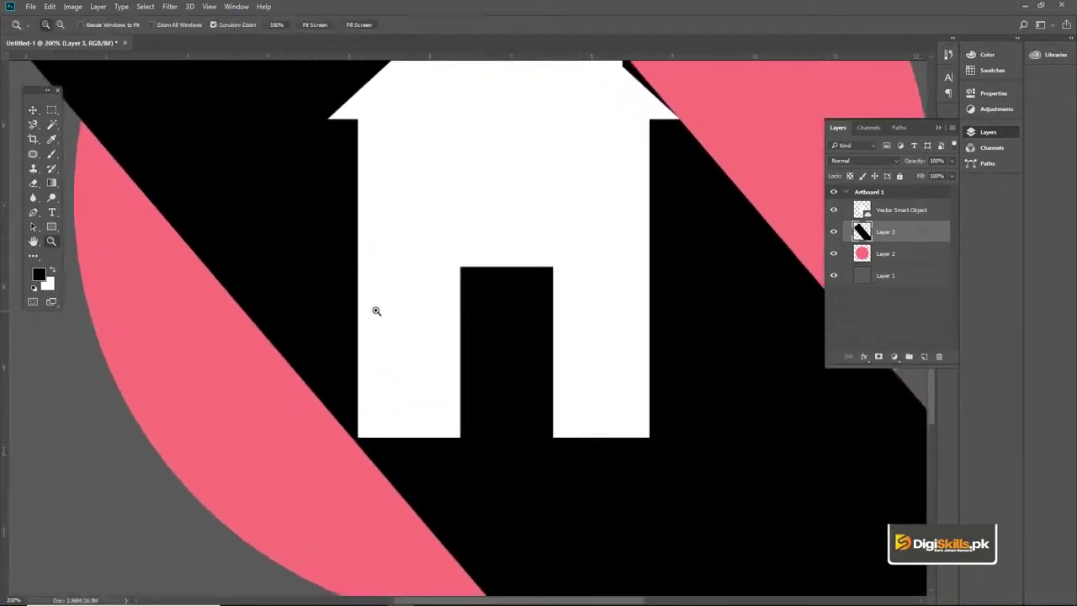
{"action": "left_click", "coordinate": [377, 311], "text": "alt"}
{"action": "left_click", "coordinate": [418, 312], "text": "alt"}
{"action": "key", "text": "v"}
{"action": "key", "text": "ctrl+t"}
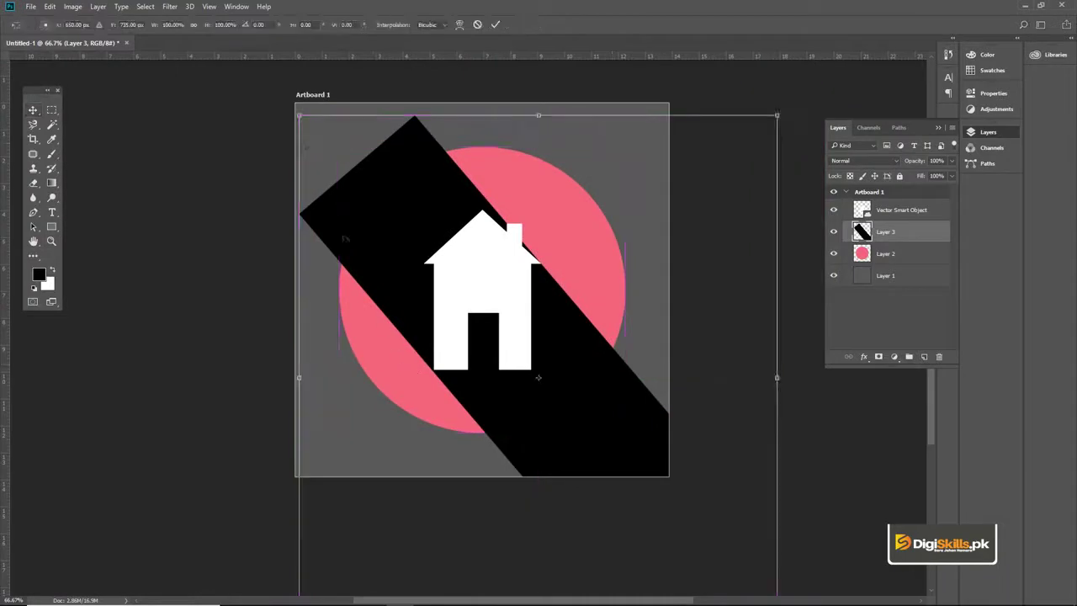
{"action": "left_click_drag", "start_coordinate": [299, 116], "coordinate": [306, 120]}
{"action": "key", "text": "Return"}
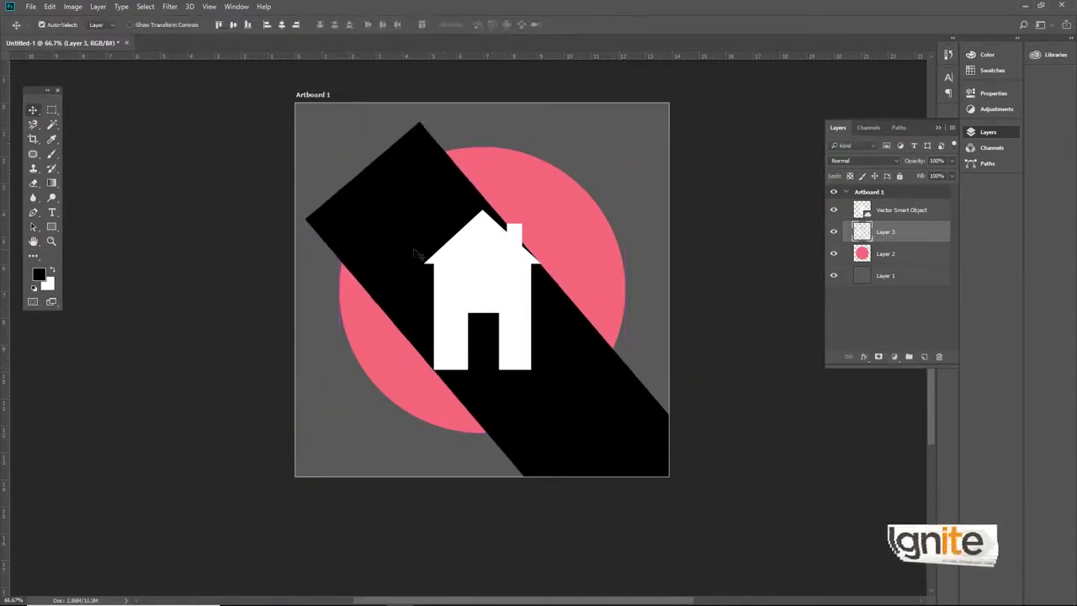
- Erase the black band above and to the left of the house using a 125 px eraser with 100% hardness
{"action": "key", "text": "e"}
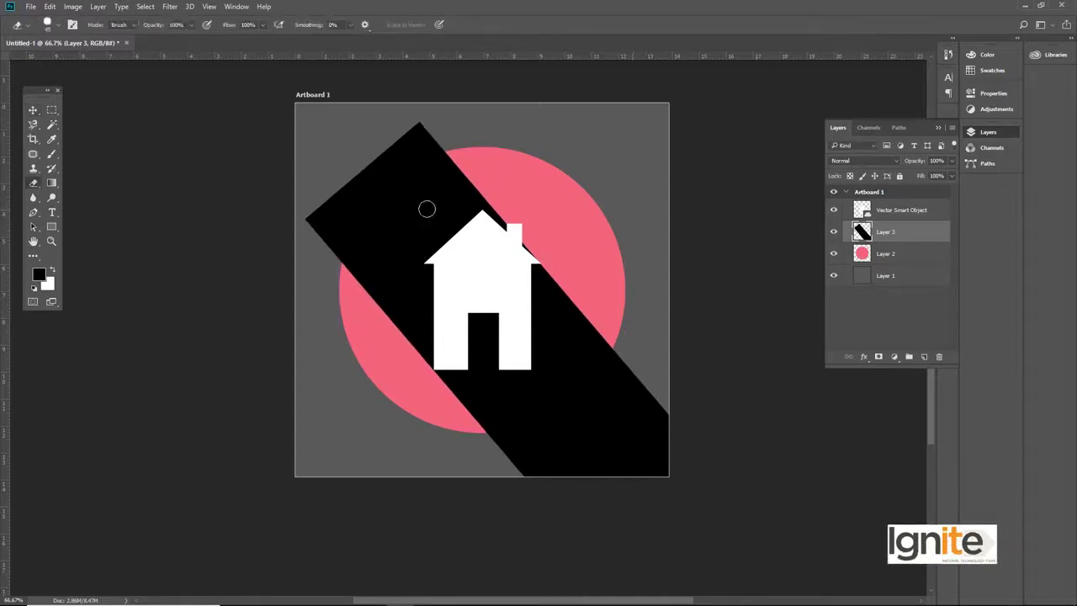
{"action": "left_click", "coordinate": [59, 29]}
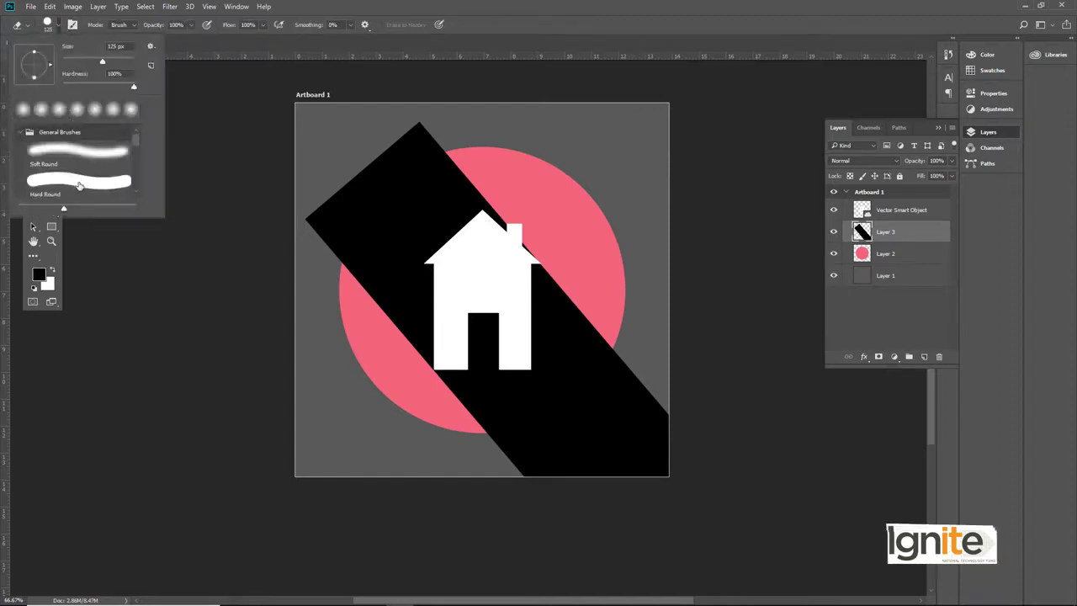
{"action": "left_click", "coordinate": [215, 155]}
{"action": "mouse_move", "coordinate": [412, 127]}
{"action": "left_mouse_down"}
{"action": "mouse_move", "coordinate": [384, 158]}
{"action": "mouse_move", "coordinate": [449, 185]}
{"action": "mouse_move", "coordinate": [458, 174]}
{"action": "mouse_move", "coordinate": [478, 225]}
{"action": "mouse_move", "coordinate": [524, 236]}
{"action": "mouse_move", "coordinate": [476, 250]}
{"action": "mouse_move", "coordinate": [427, 210]}
{"action": "mouse_move", "coordinate": [415, 180]}
{"action": "mouse_move", "coordinate": [287, 241]}
{"action": "mouse_move", "coordinate": [437, 225]}
{"action": "mouse_move", "coordinate": [452, 276]}
{"action": "mouse_move", "coordinate": [397, 304]}
{"action": "mouse_move", "coordinate": [385, 339]}
{"action": "mouse_move", "coordinate": [408, 324]}
{"action": "left_mouse_up"}
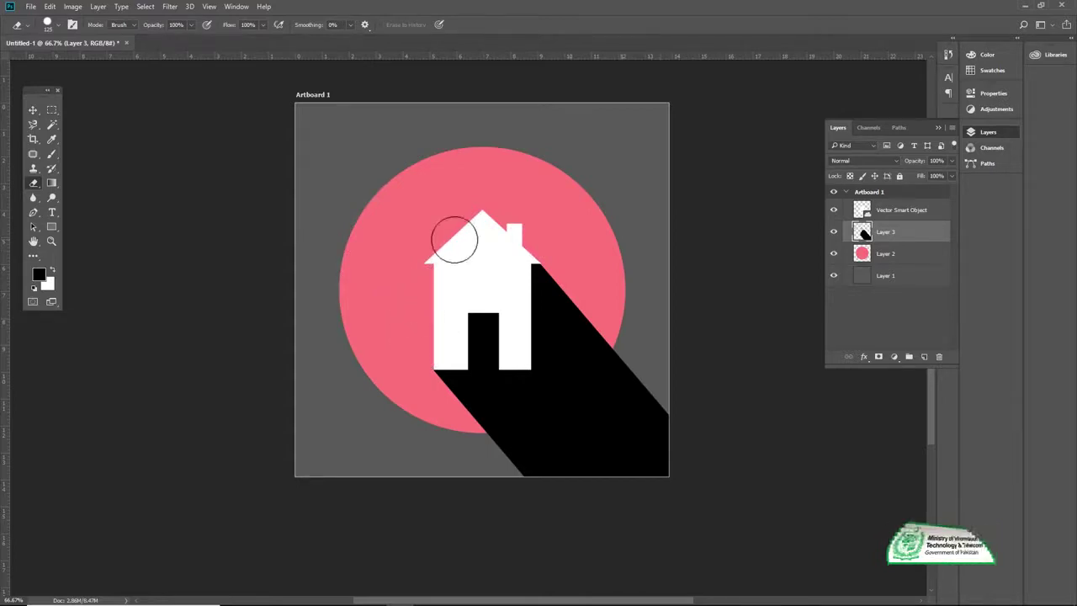
{"action": "key", "text": "v"}
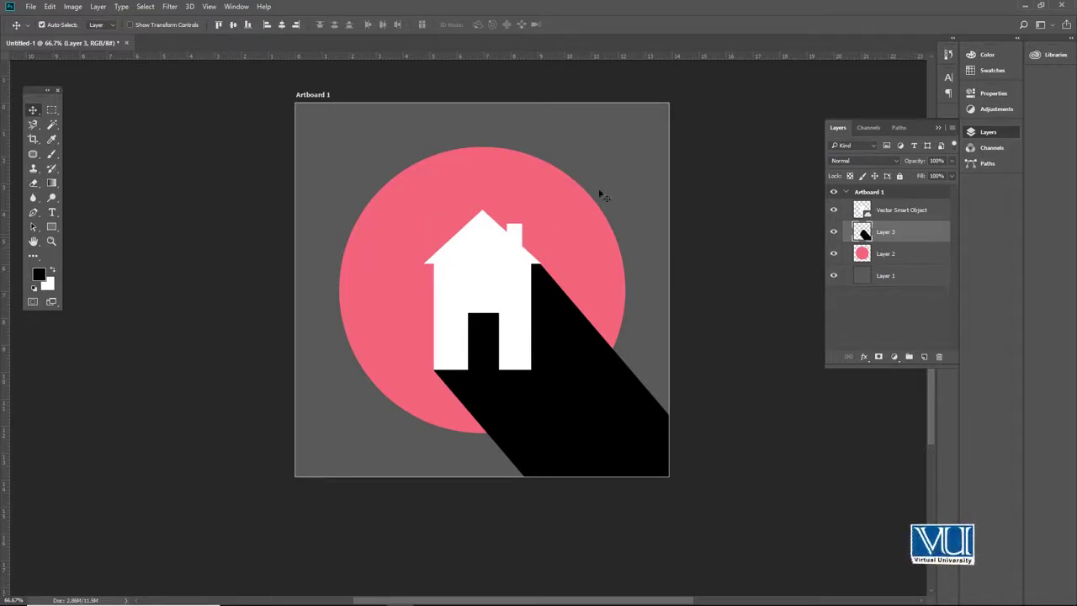
- Clip the black shadow layer to the pink circle and lower the shadow's opacity
{"action": "left_click", "coordinate": [918, 241], "text": "alt"}
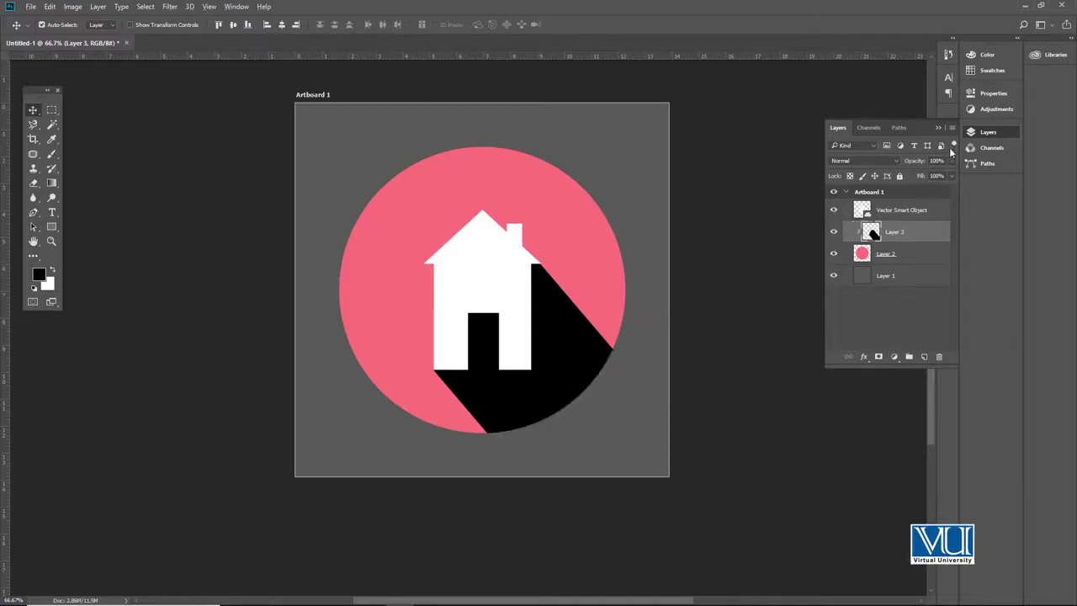
{"action": "left_click_drag", "start_coordinate": [951, 178], "coordinate": [930, 176]}
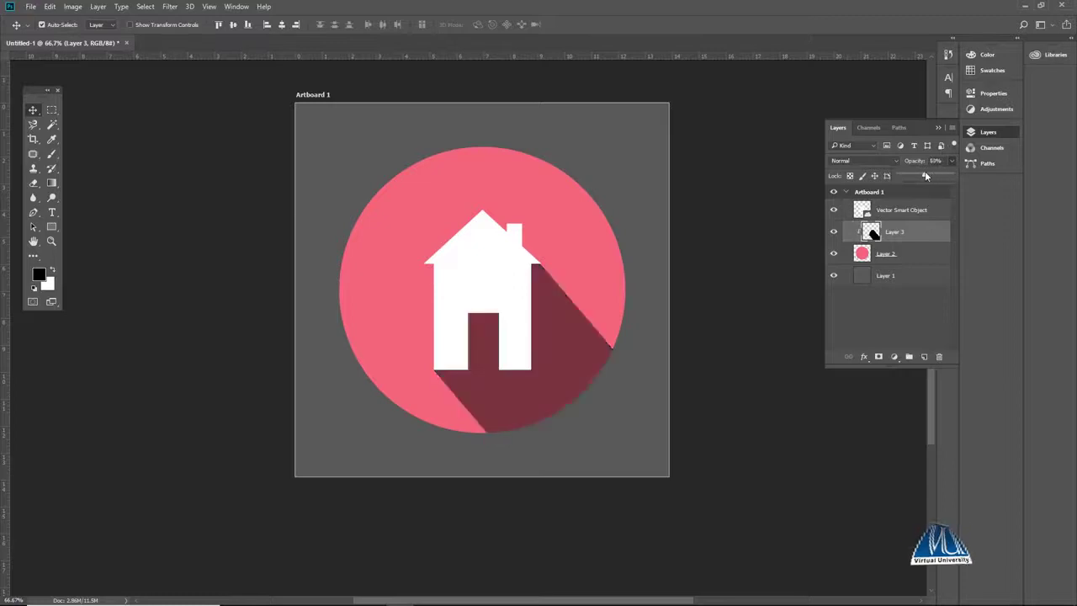
{"action": "left_click", "coordinate": [625, 236]}
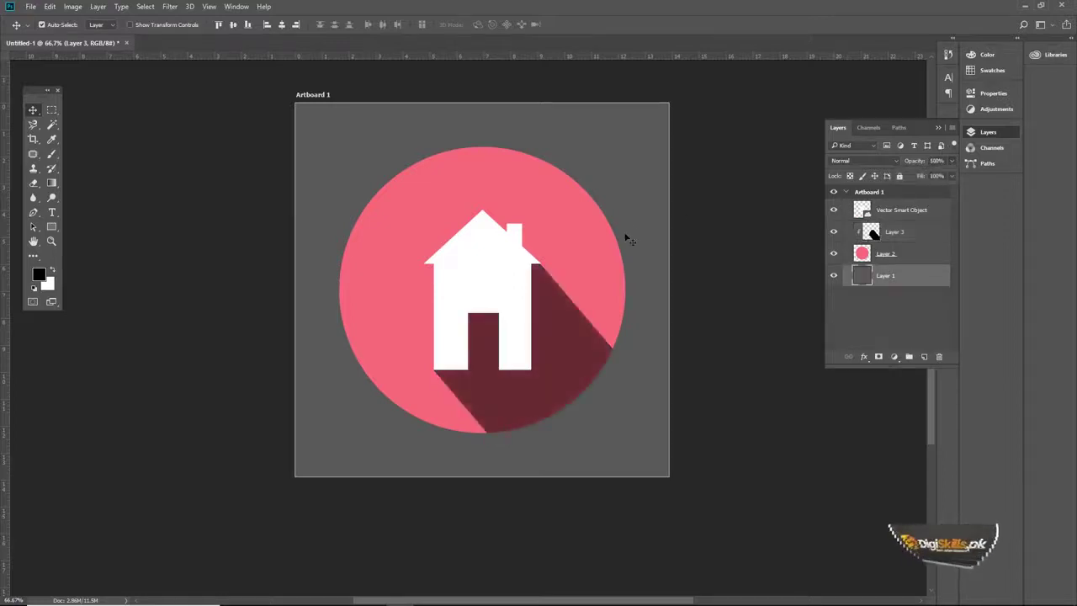
{"action": "left_click_drag", "start_coordinate": [588, 252], "coordinate": [603, 255]}
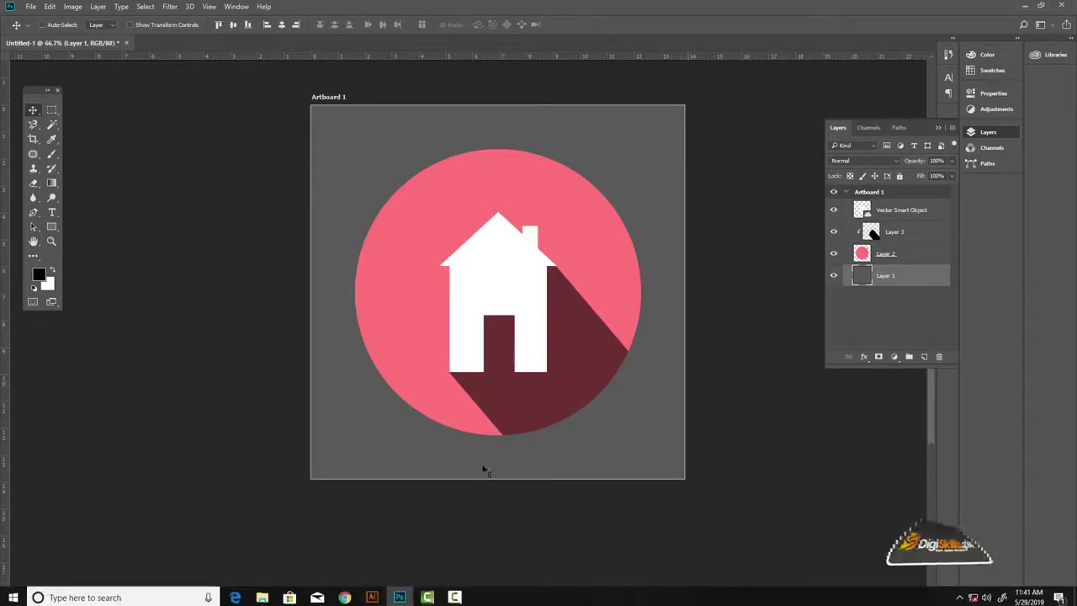
- Create a new blank web document measuring 1000 × 1000 pixels
{"action": "key", "text": "ctrl+n"}
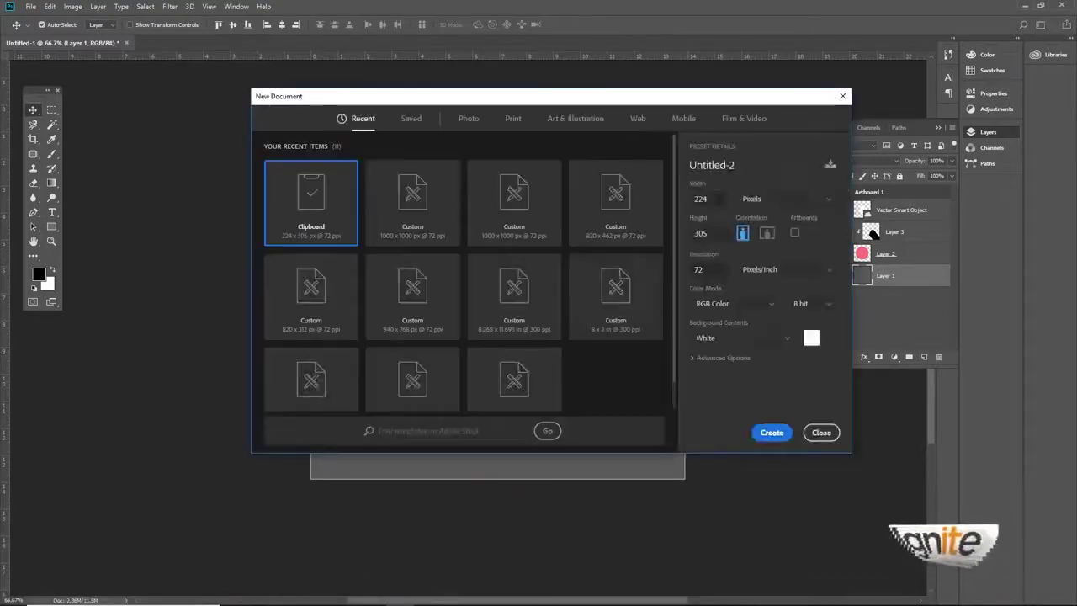
{"action": "left_click", "coordinate": [644, 122]}
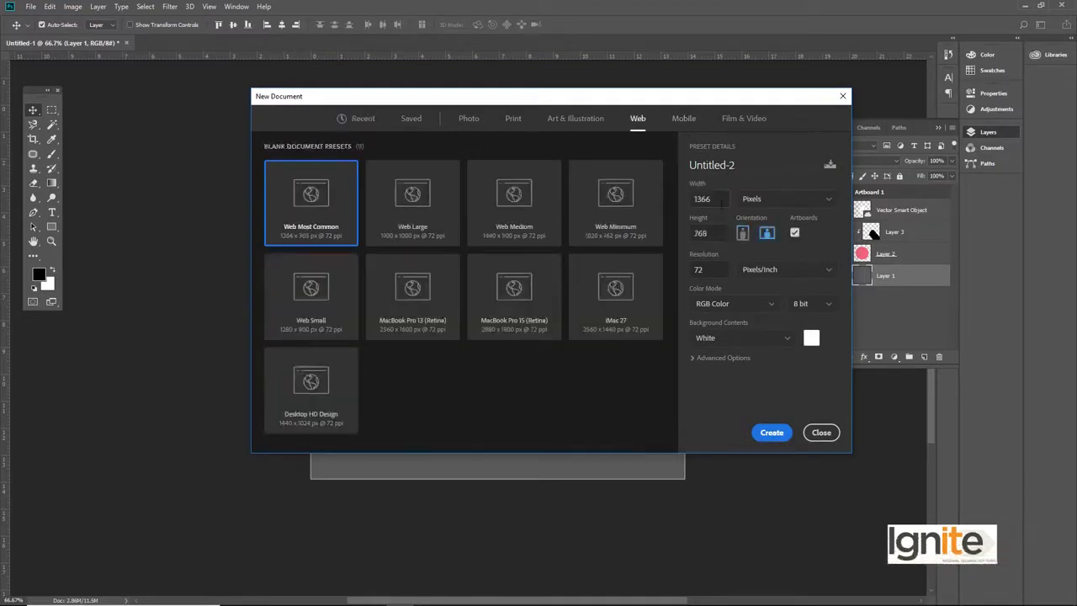
{"action": "type", "text": "1000"}
{"action": "key", "text": "Tab"}
{"action": "type", "text": "1000"}
{"action": "key", "text": "Return"}
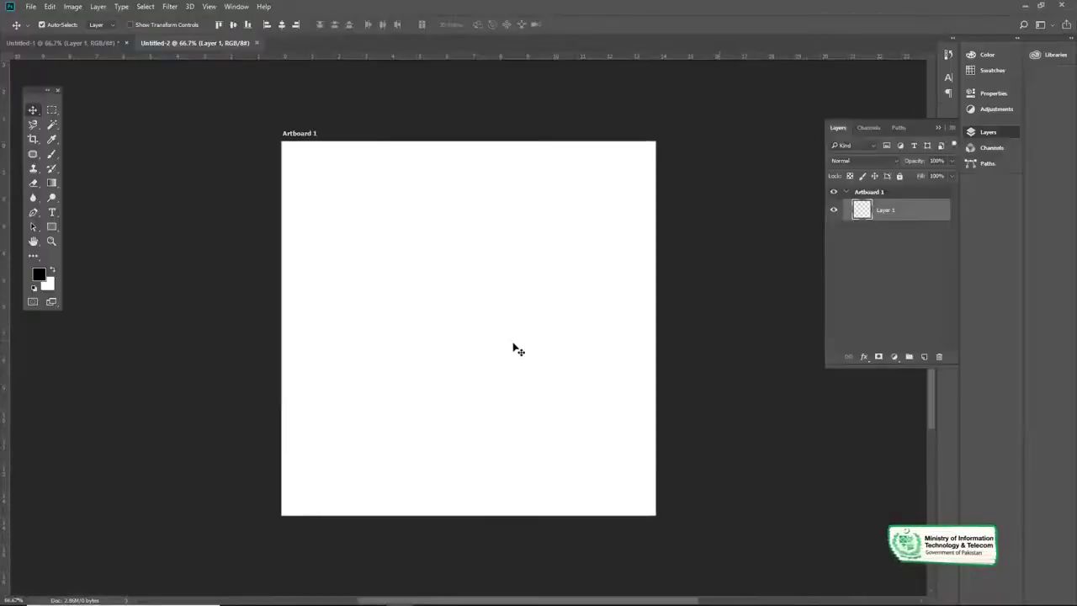
- Draw a black rounded square about 439 px wide on the artboard and set all its corner radii to 73 px
{"action": "left_click_drag", "start_coordinate": [513, 343], "coordinate": [515, 328]}
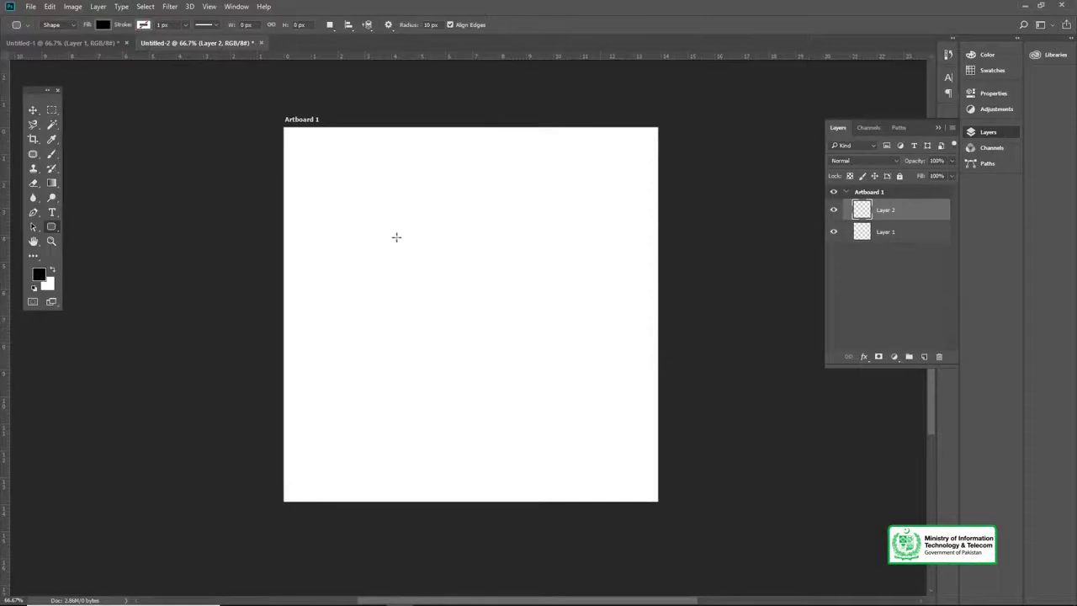
{"action": "left_click_drag", "start_coordinate": [396, 237], "coordinate": [625, 392]}
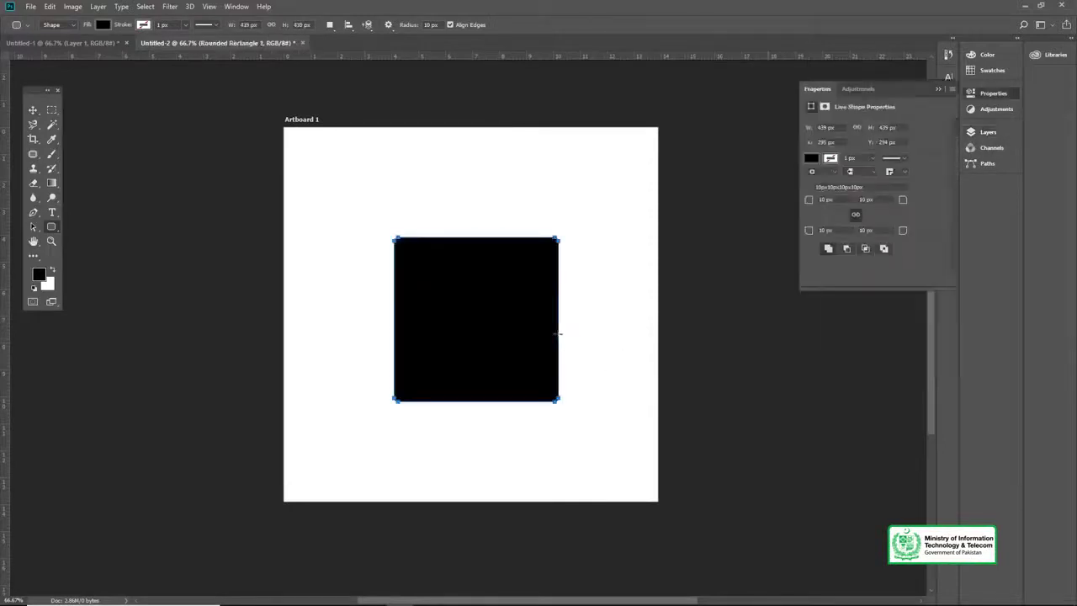
{"action": "key", "text": "v"}
{"action": "left_click_drag", "start_coordinate": [502, 278], "coordinate": [494, 266]}
{"action": "left_click_drag", "start_coordinate": [809, 201], "coordinate": [846, 205]}
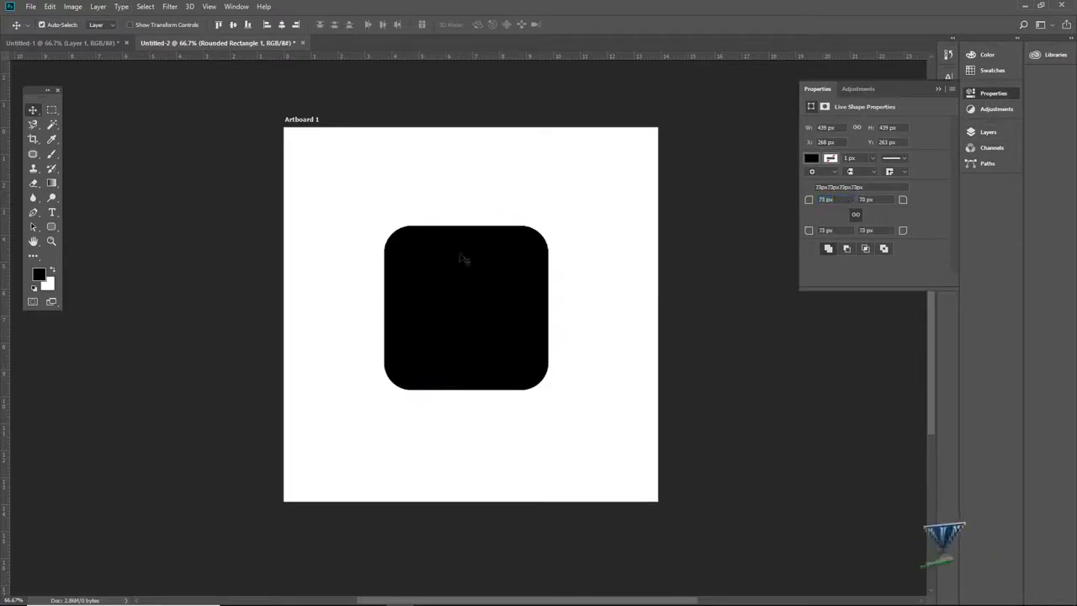
- Enlarge the rounded square proportionally to about 686 px wide
{"action": "key", "text": "ctrl+t"}
{"action": "left_click_drag", "start_coordinate": [549, 224], "coordinate": [611, 188]}
{"action": "left_click", "coordinate": [555, 231], "text": "alt"}
{"action": "key", "text": "Return"}
- Center the rounded square on the artboard both ways and recolor it dark gray
{"action": "key", "text": "ctrl+a"}
{"action": "left_click", "coordinate": [233, 24]}
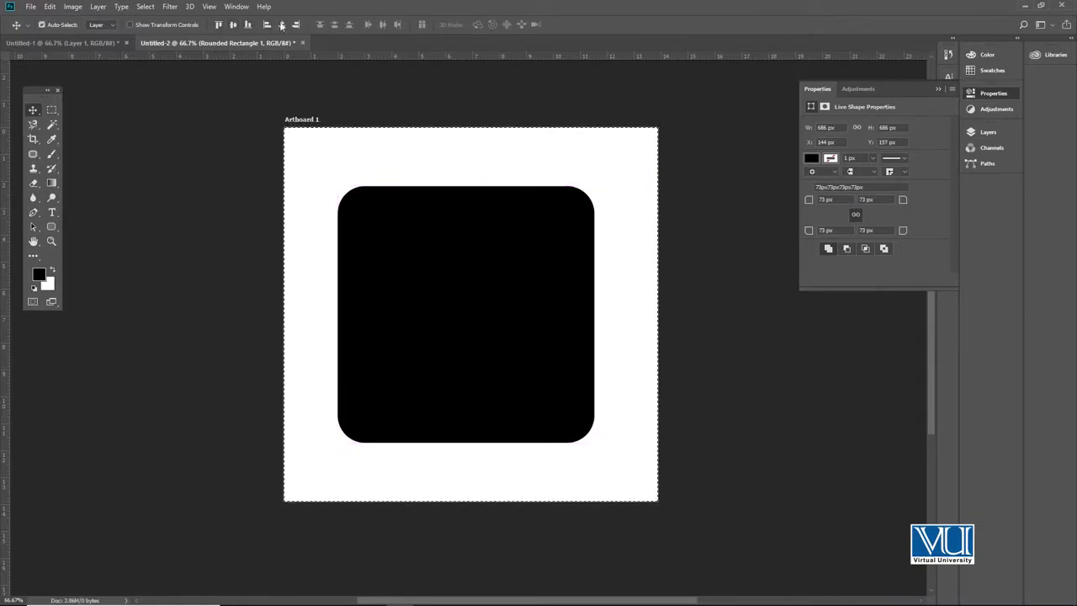
{"action": "left_click", "coordinate": [281, 24]}
{"action": "left_click", "coordinate": [988, 132]}
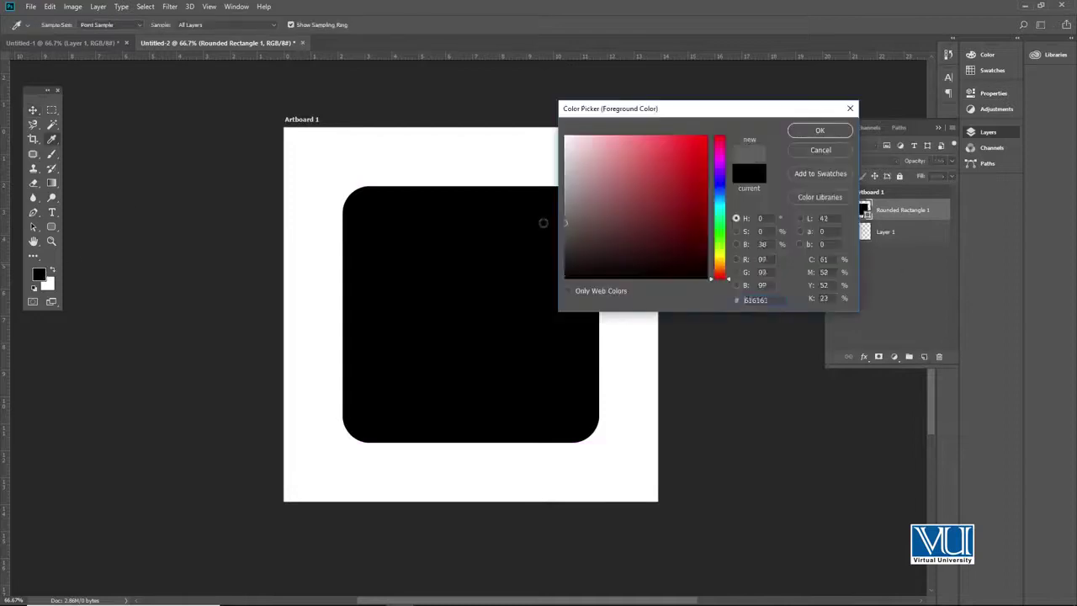
{"action": "key", "text": "Return"}
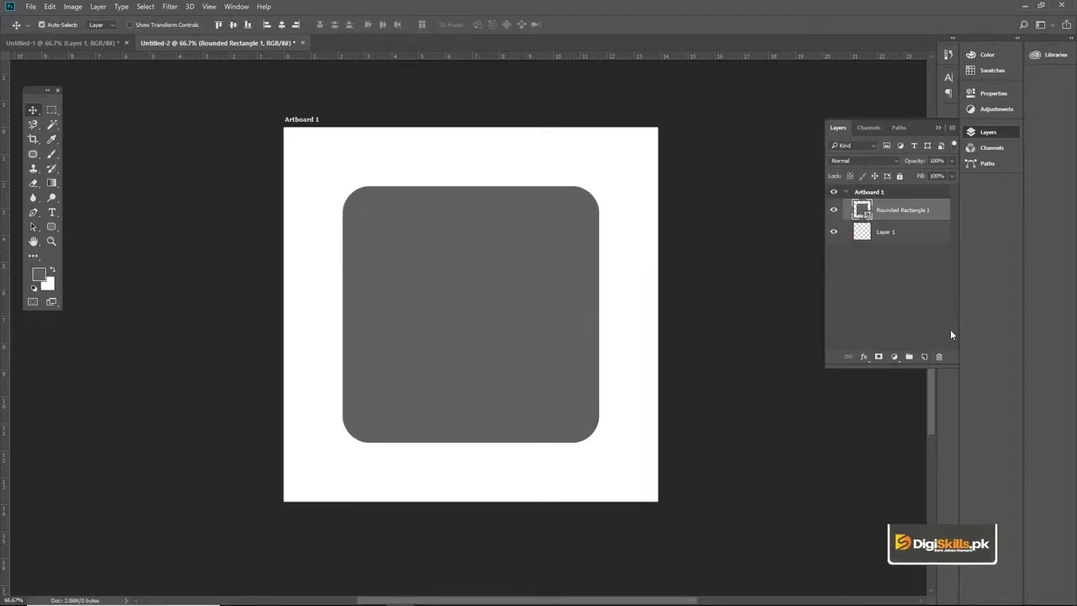
- Add a new layer above the rounded square and load the square's outline as a selection
{"action": "left_click", "coordinate": [924, 357]}
{"action": "left_click", "coordinate": [862, 233], "text": "ctrl"}
- Try contracting the rounded square's selection by 10 pixels and undo the contraction
{"action": "left_click", "coordinate": [144, 7]}
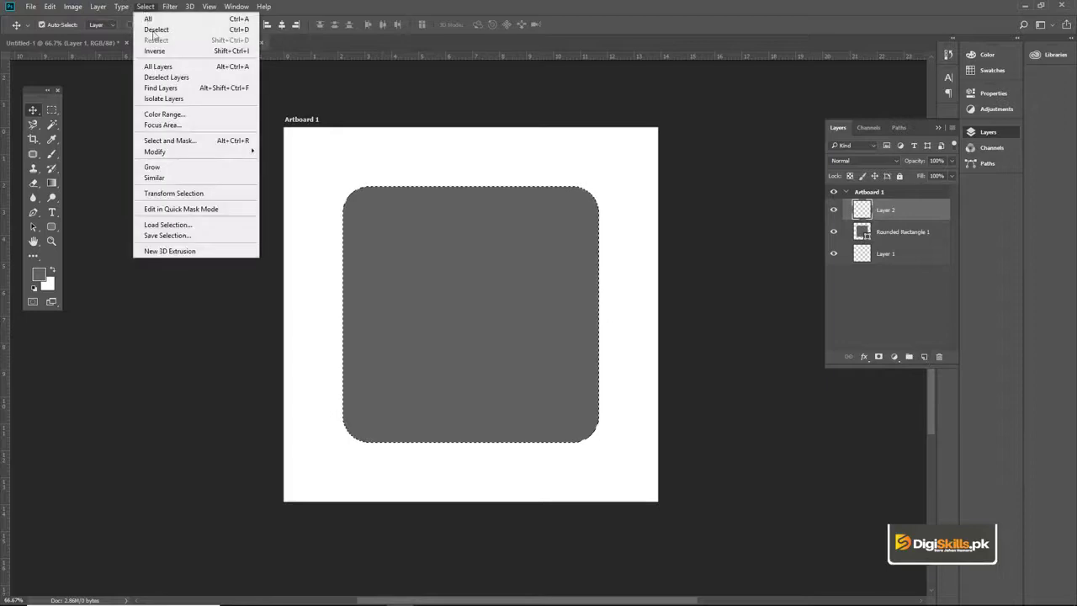
{"action": "mouse_move", "coordinate": [172, 153]}
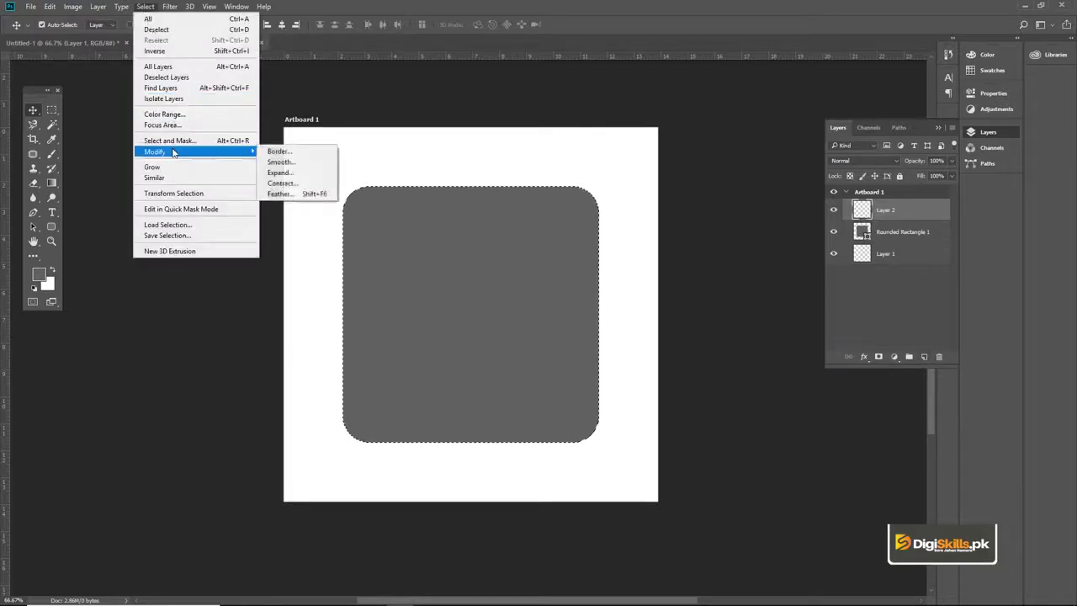
{"action": "left_click", "coordinate": [280, 182]}
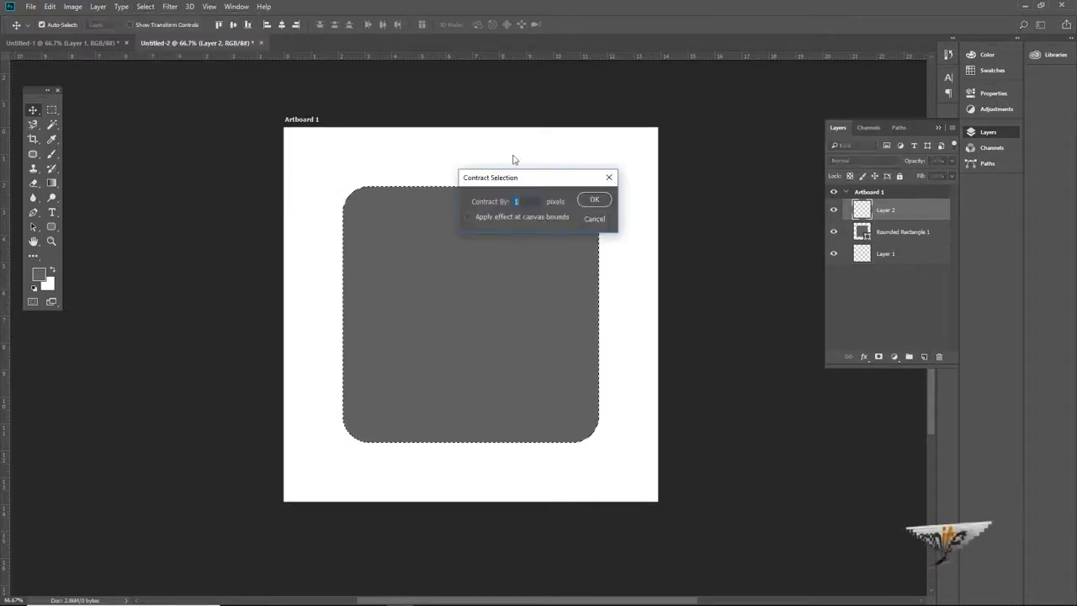
{"action": "type", "text": "10"}
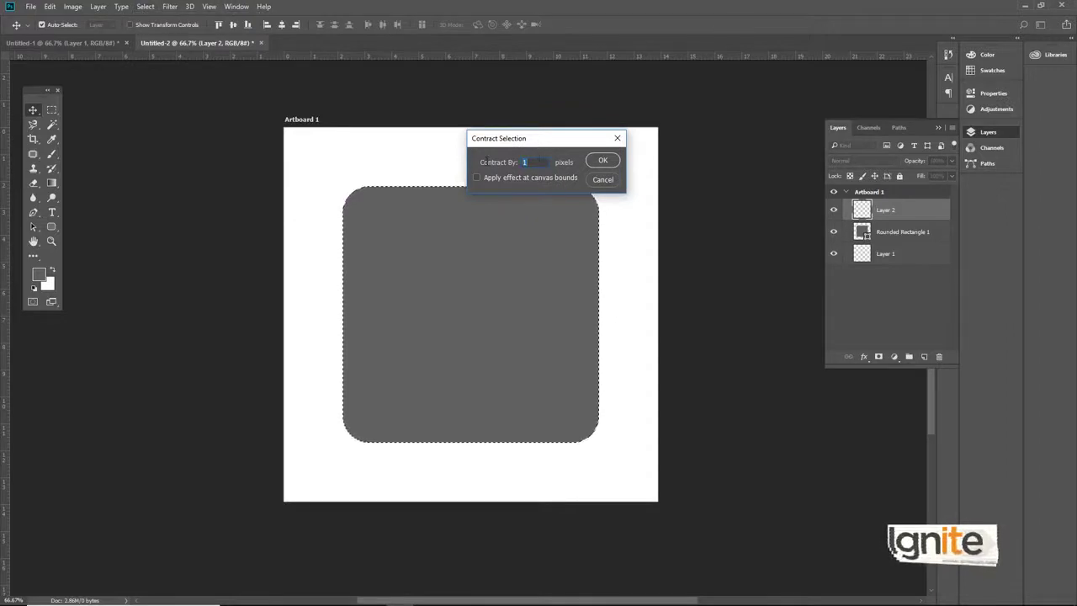
{"action": "left_click", "coordinate": [602, 160]}
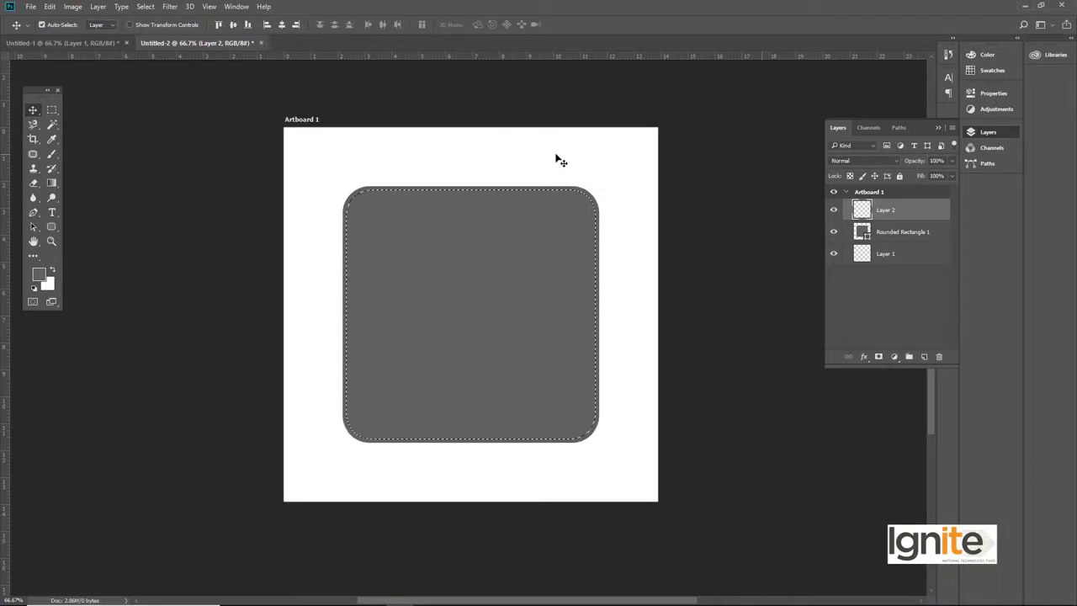
{"action": "key", "text": "ctrl+z"}
- Contract the rounded square's selection by 15 pixels
{"action": "left_click", "coordinate": [144, 6]}
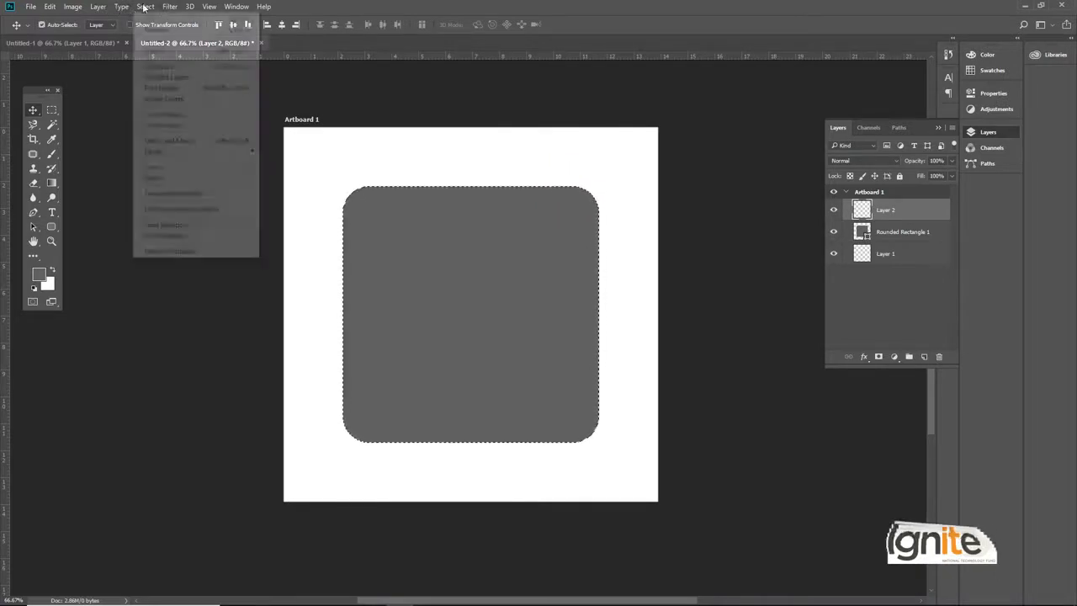
{"action": "mouse_move", "coordinate": [223, 155]}
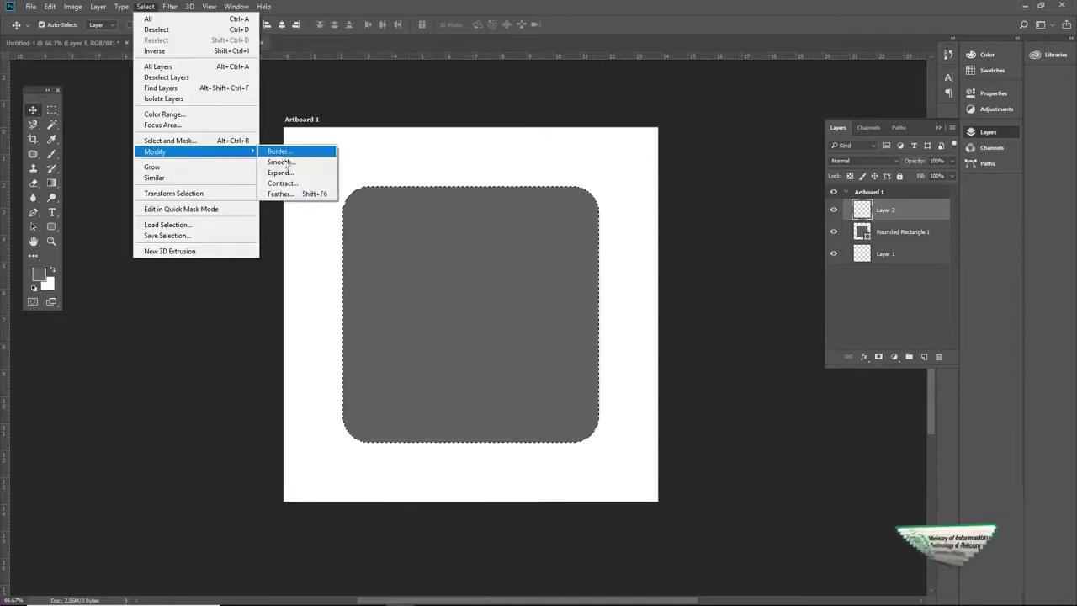
{"action": "left_click", "coordinate": [286, 181]}
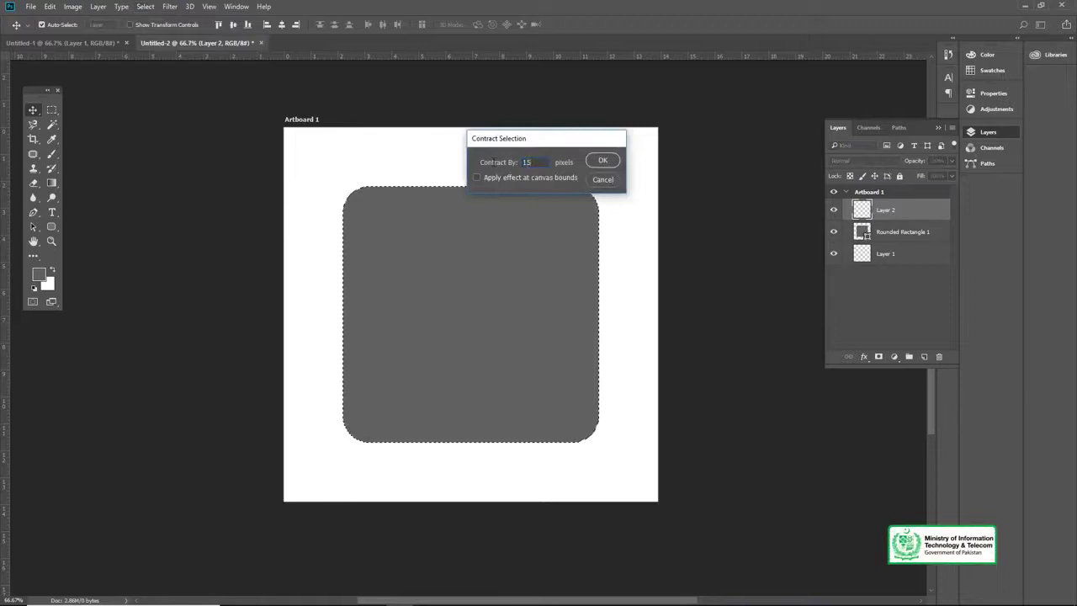
{"action": "key", "text": "Return"}
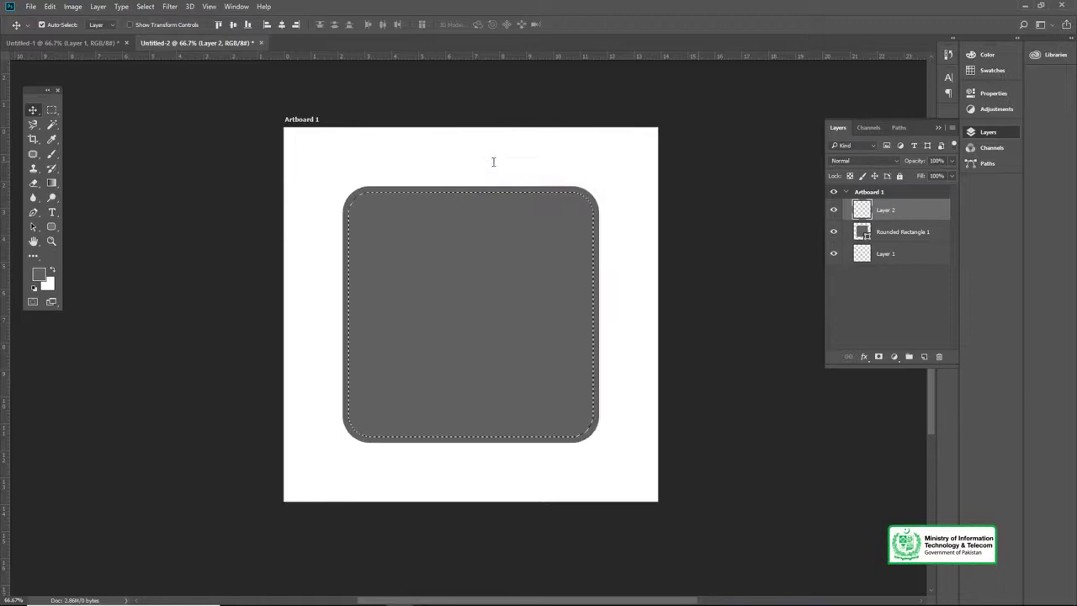
- Stroke the selection on the new layer with an 8 px white line located outside, and deselect
{"action": "left_click", "coordinate": [49, 7]}
{"action": "left_click", "coordinate": [78, 184]}
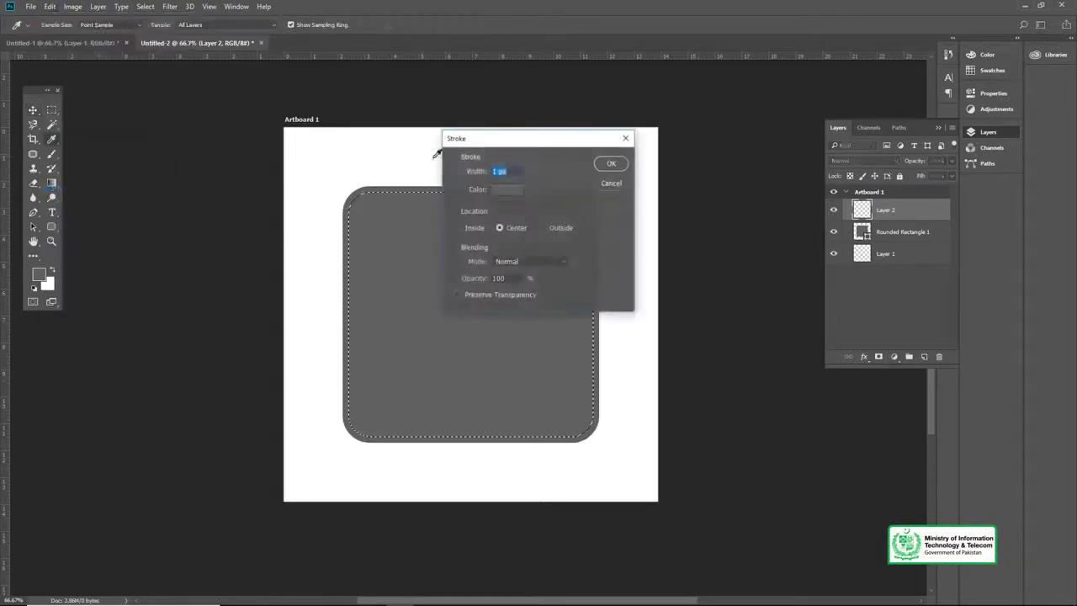
{"action": "left_click_drag", "start_coordinate": [488, 138], "coordinate": [677, 103]}
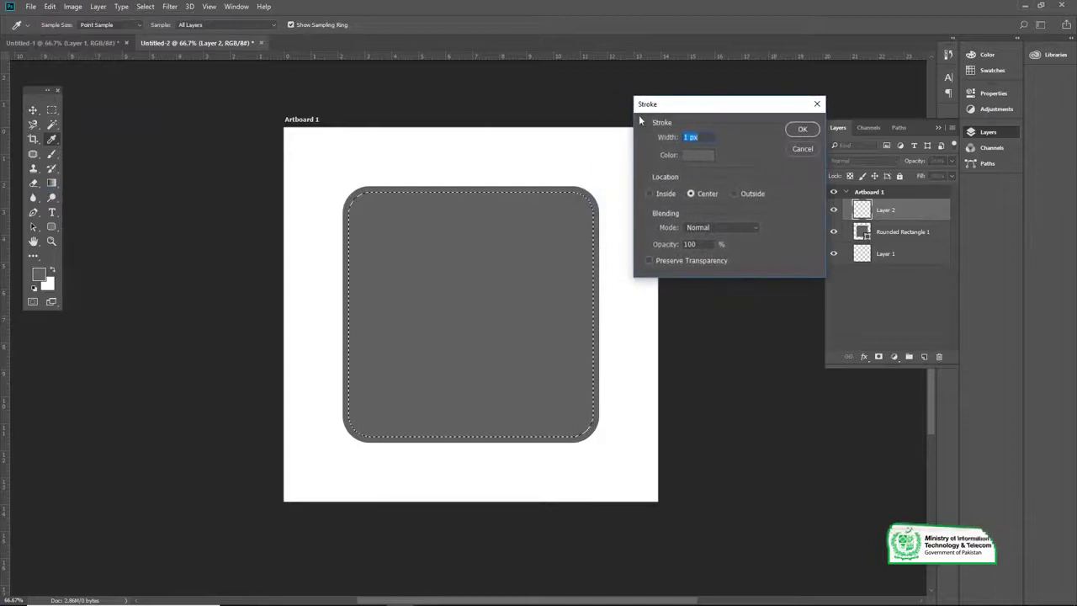
{"action": "left_click", "coordinate": [708, 158]}
{"action": "left_click_drag", "start_coordinate": [591, 178], "coordinate": [551, 116]}
{"action": "left_click", "coordinate": [807, 129]}
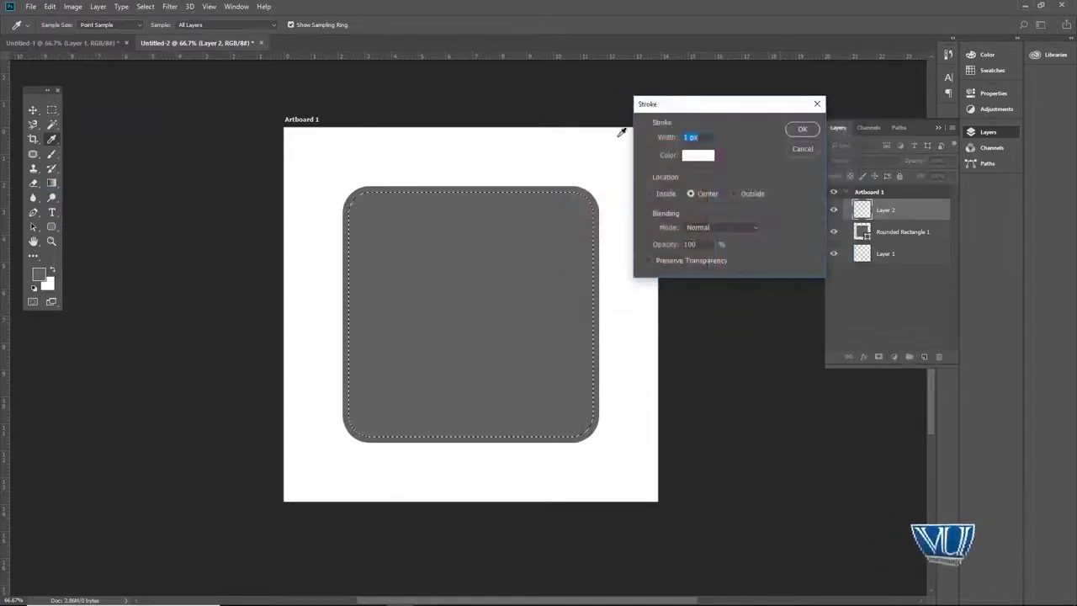
{"action": "left_click", "coordinate": [736, 194]}
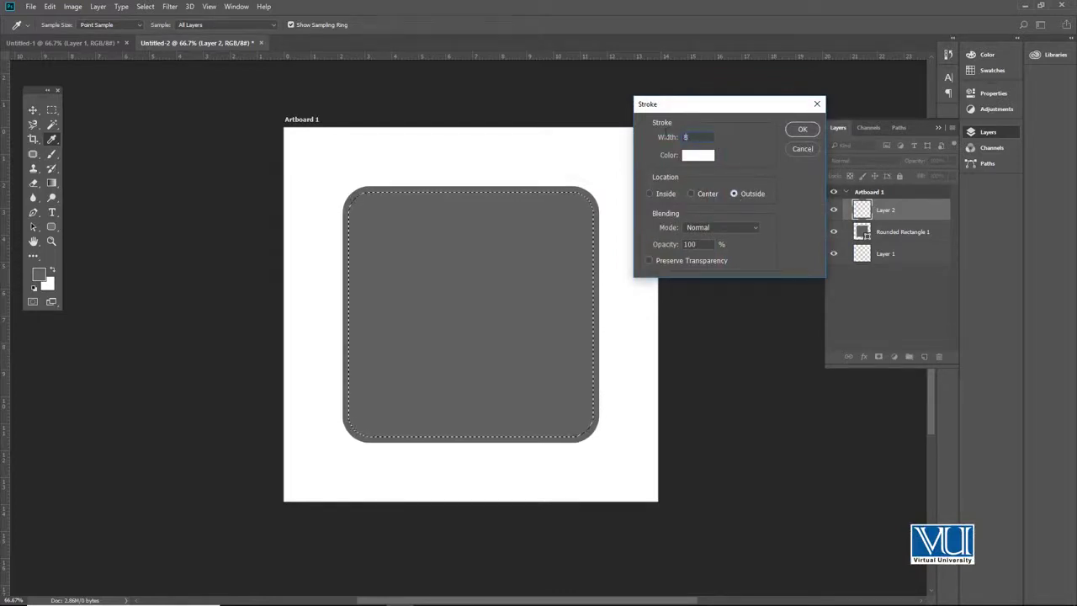
{"action": "left_click", "coordinate": [802, 129]}
{"action": "key", "text": "v"}
{"action": "key", "text": "ctrl+d"}
- Scale the white outline down to about 95% around its center so it sits further inside the square
{"action": "key", "text": "ctrl+t"}
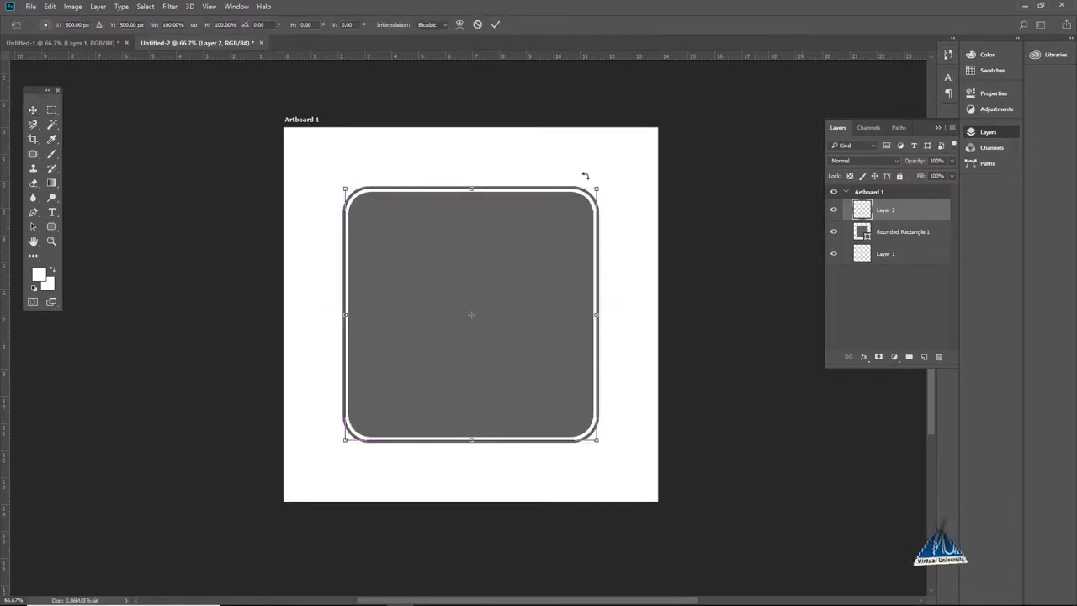
{"action": "left_click_drag", "start_coordinate": [595, 185], "coordinate": [590, 191]}
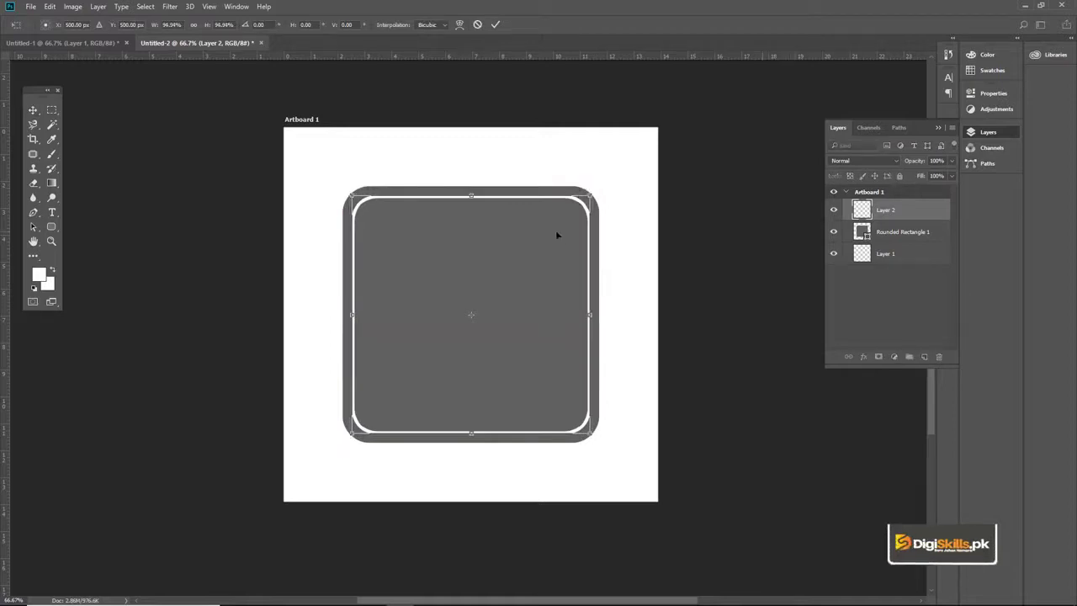
{"action": "key", "text": "Return"}
{"action": "left_click_drag", "start_coordinate": [528, 237], "coordinate": [500, 233]}
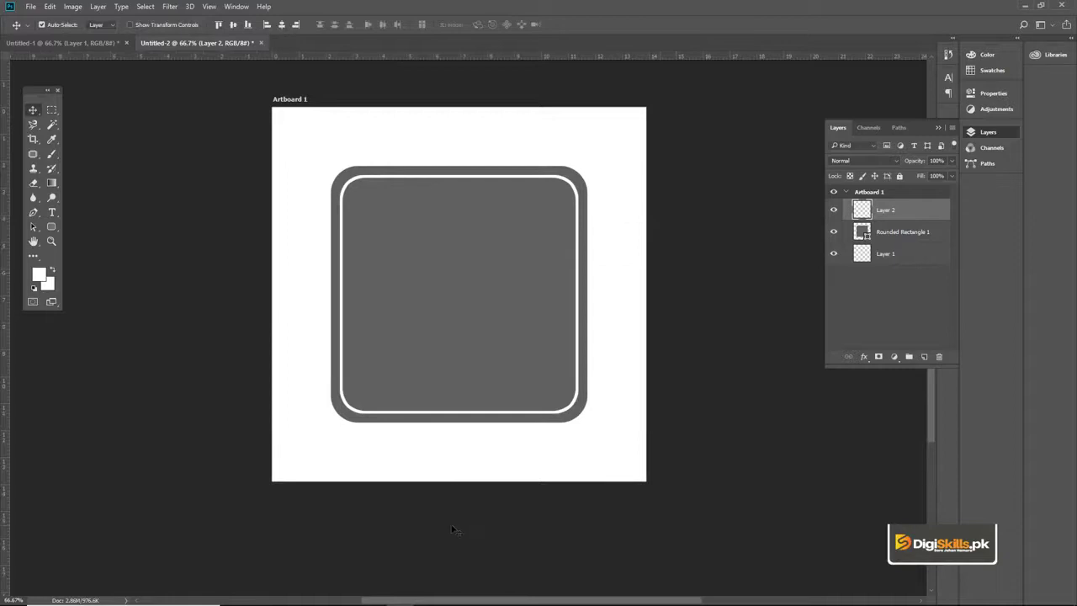
- Apply a Gradient Overlay with the Violet, Orange preset to the rounded square layer and collapse its effects list
{"action": "left_click", "coordinate": [897, 232]}
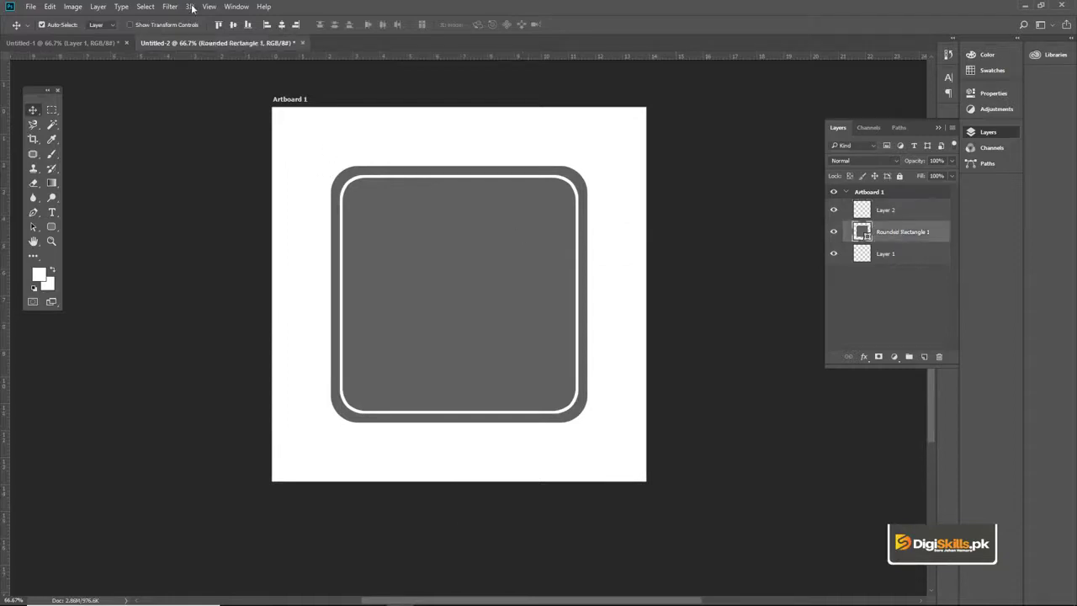
{"action": "left_click", "coordinate": [862, 356]}
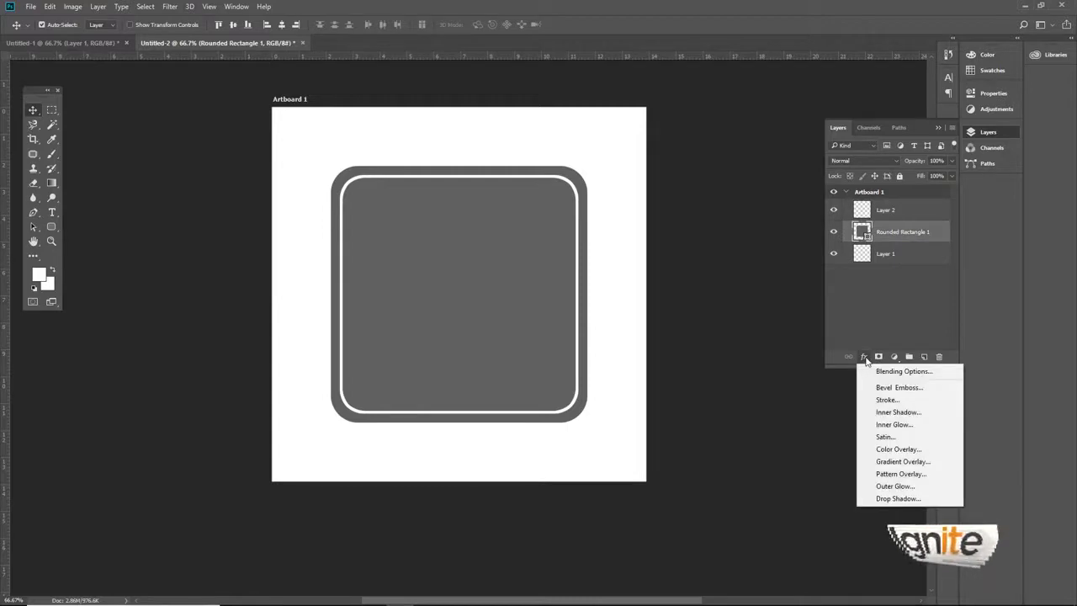
{"action": "left_click", "coordinate": [898, 461]}
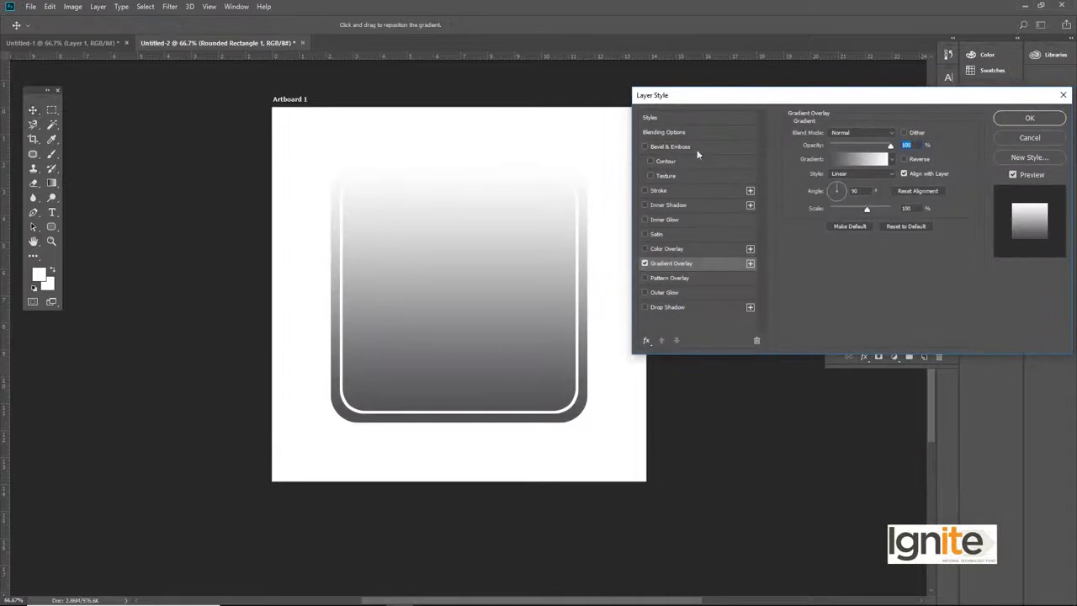
{"action": "left_click", "coordinate": [848, 161]}
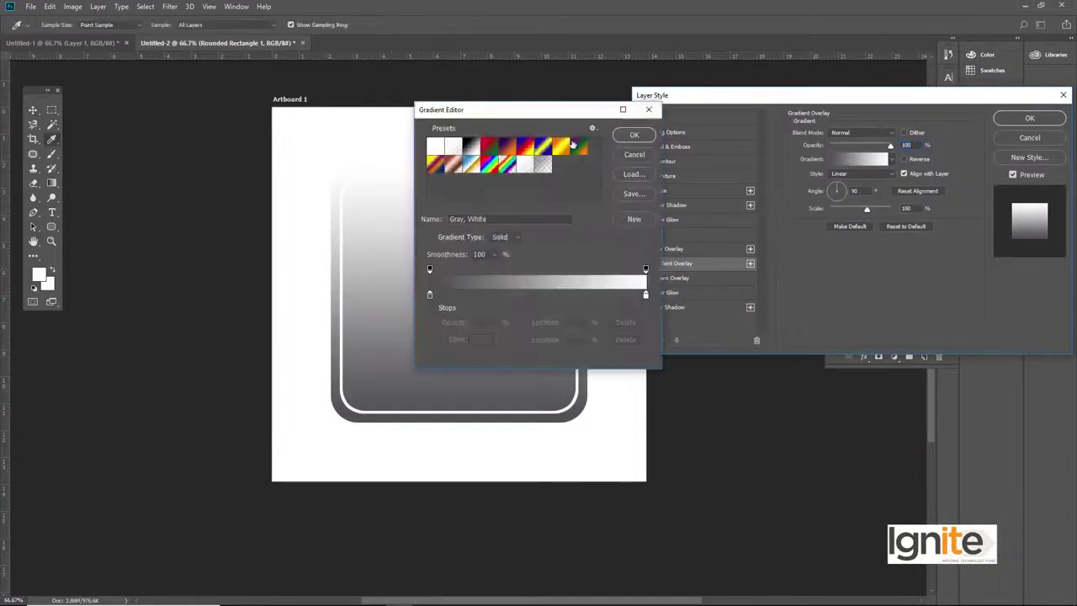
{"action": "left_click", "coordinate": [508, 150]}
{"action": "left_click", "coordinate": [636, 135]}
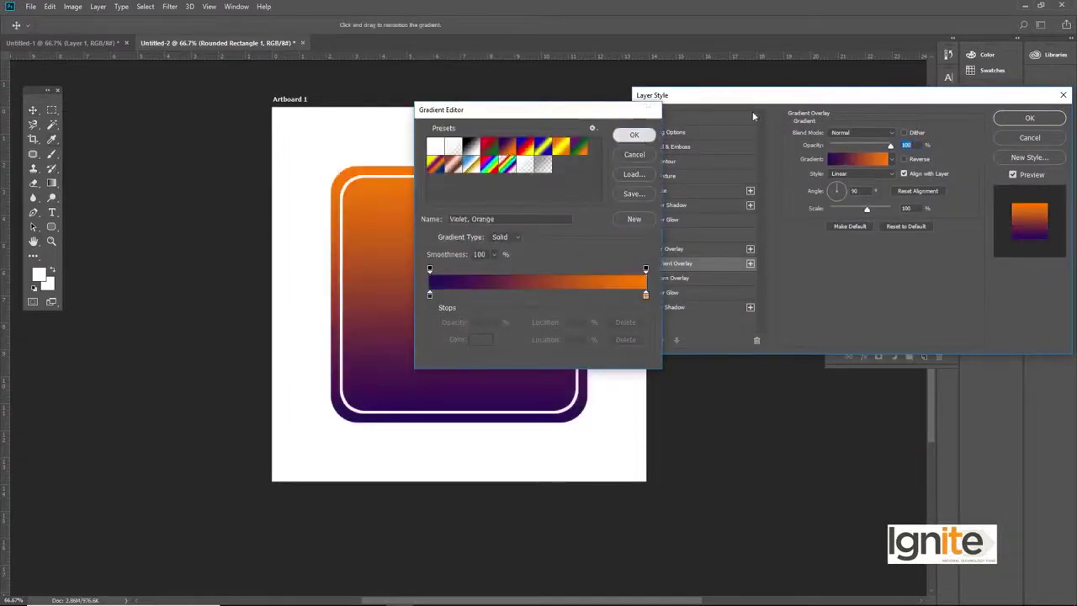
{"action": "left_click_drag", "start_coordinate": [844, 101], "coordinate": [721, 101]}
{"action": "left_click", "coordinate": [905, 118]}
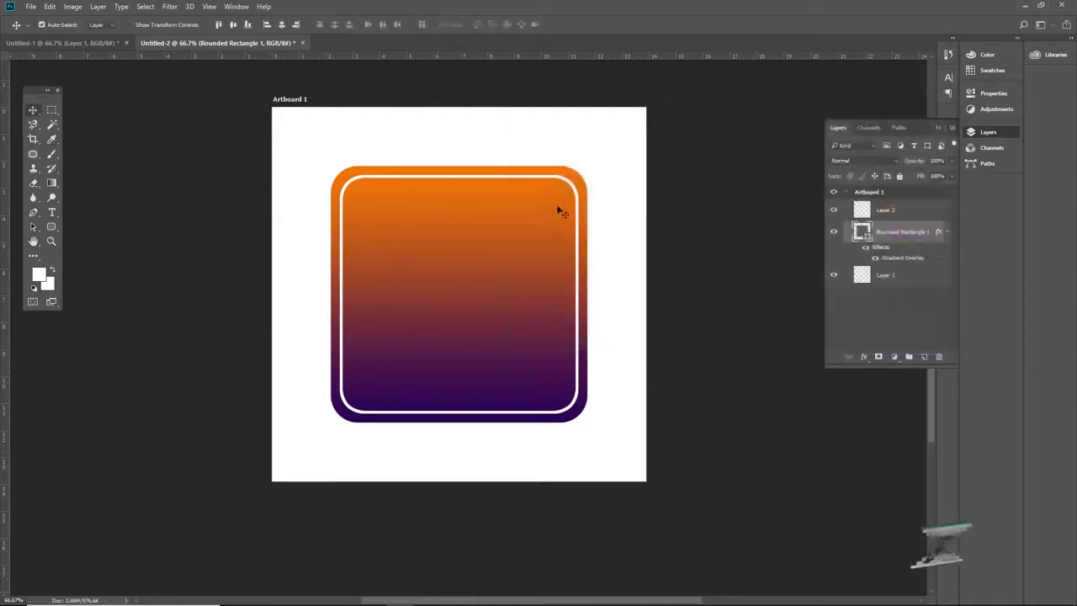
{"action": "left_click", "coordinate": [946, 232]}
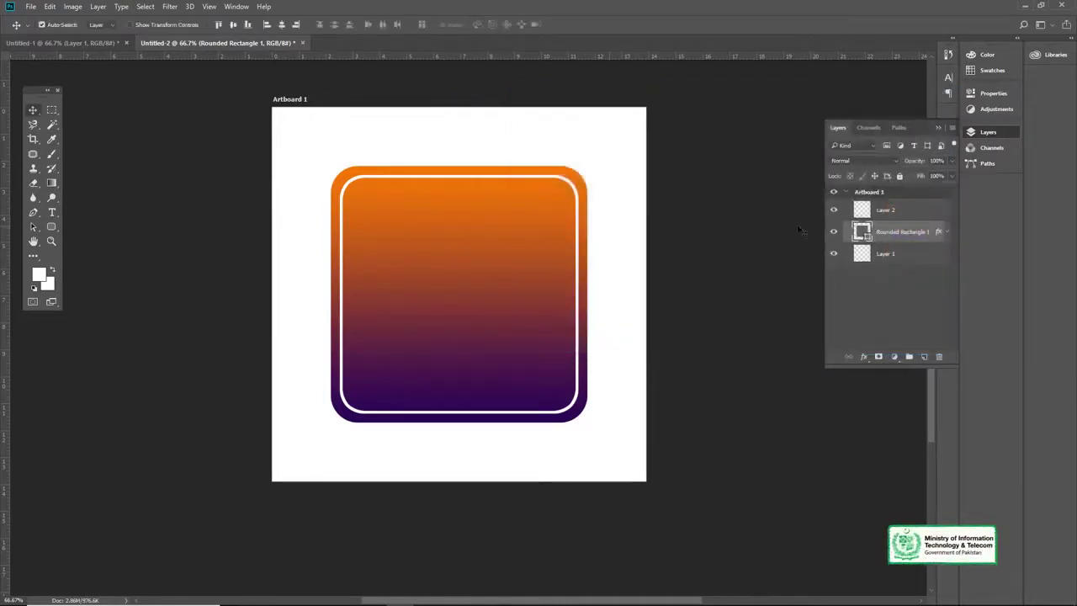
- Group the white outline with the rounded square, scale the group up to about 111% around its center, and expand the group
{"action": "left_click", "coordinate": [873, 211]}
{"action": "left_click", "coordinate": [887, 233], "text": "shift"}
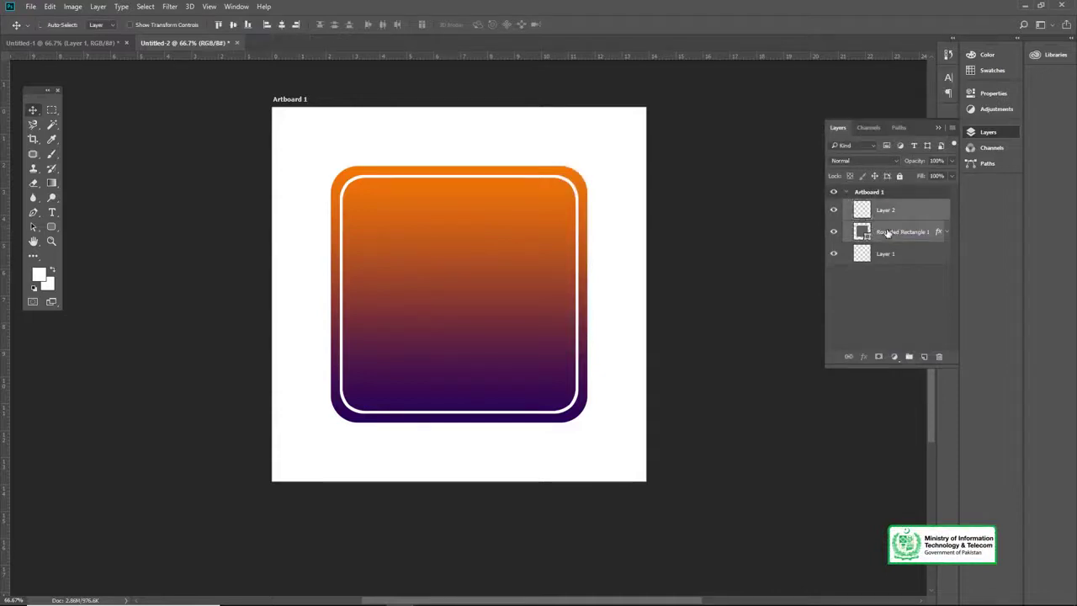
{"action": "key", "text": "ctrl+g"}
{"action": "key", "text": "ctrl+t"}
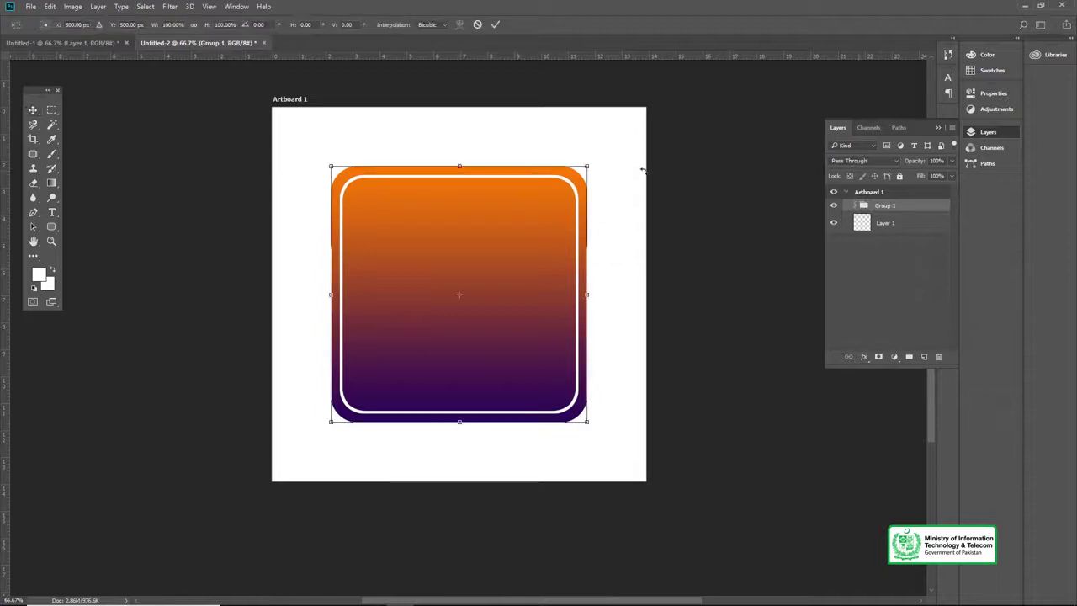
{"action": "left_click_drag", "start_coordinate": [589, 165], "coordinate": [606, 159]}
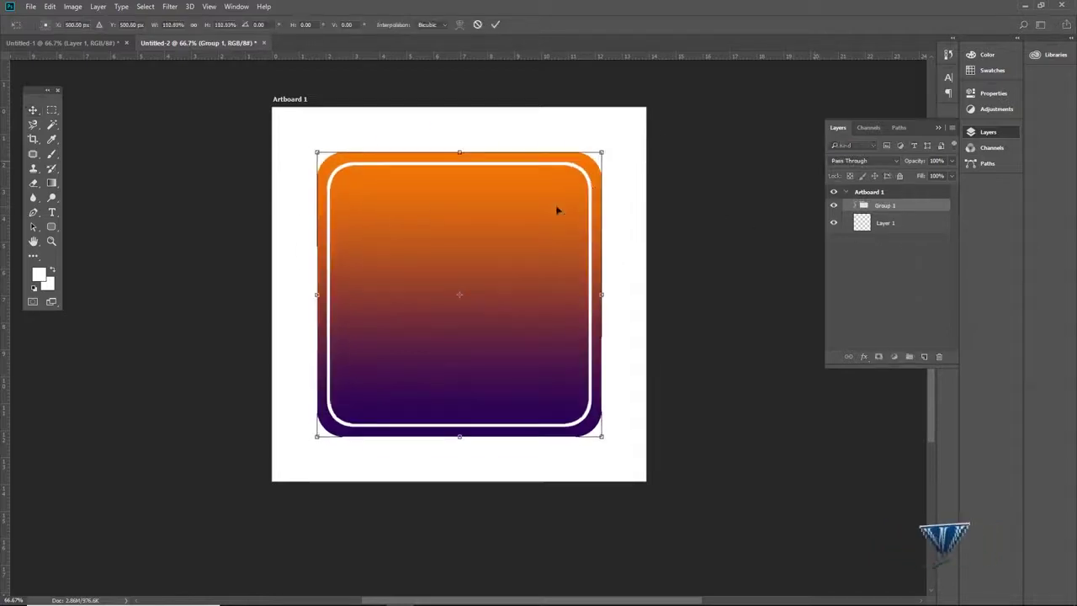
{"action": "key", "text": "Return"}
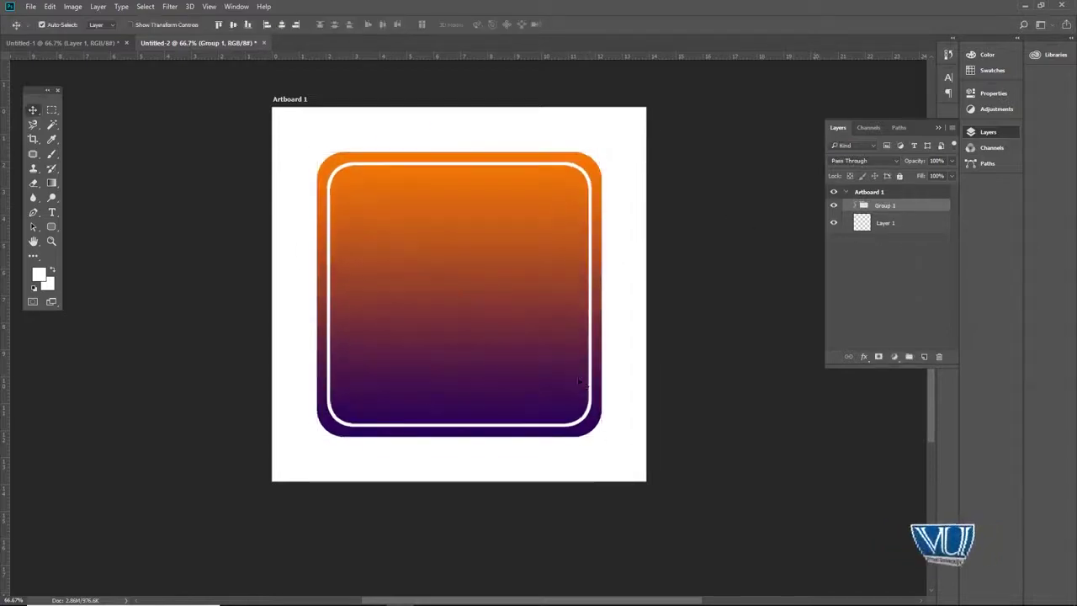
{"action": "left_click", "coordinate": [856, 205]}
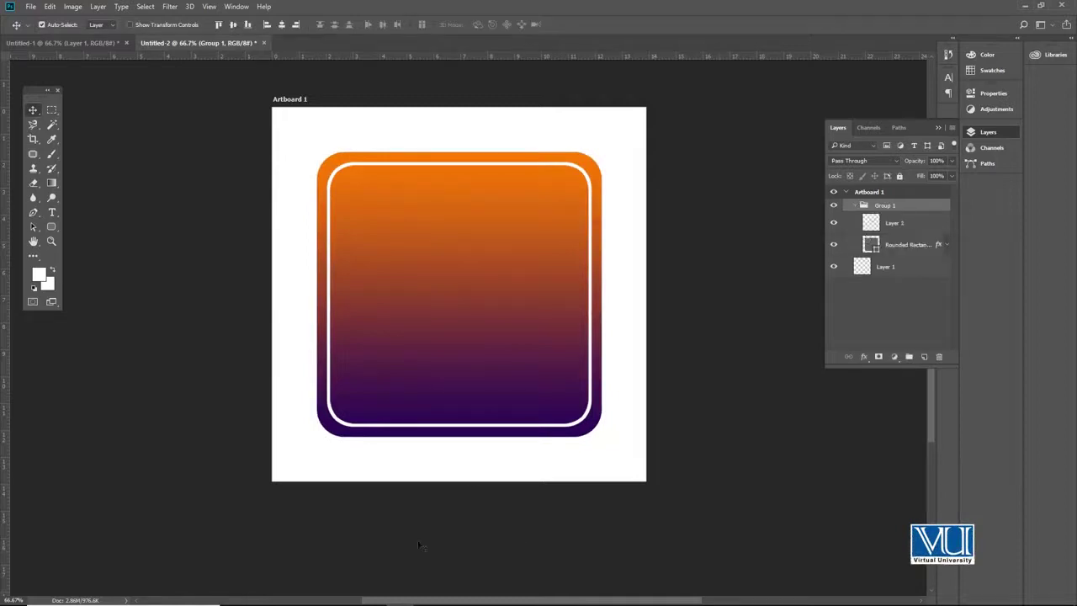
- Switch to Illustrator, fill the cloud shape with white, and copy it
{"action": "mouse_move", "coordinate": [407, 578]}
{"action": "left_click", "coordinate": [373, 594]}
{"action": "left_click", "coordinate": [557, 273]}
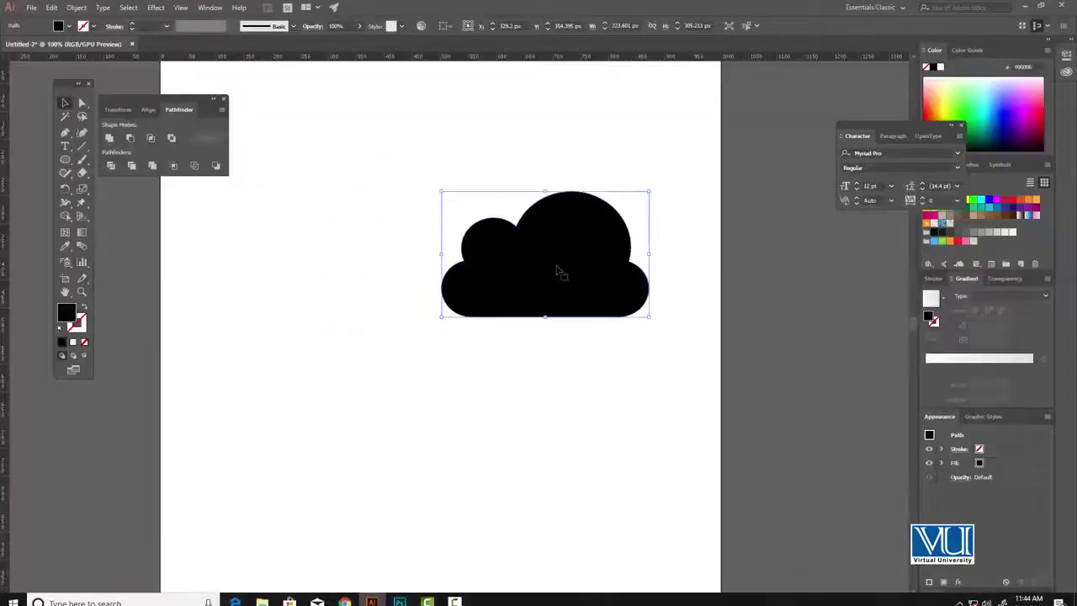
{"action": "left_click", "coordinate": [71, 27]}
{"action": "left_click", "coordinate": [21, 44]}
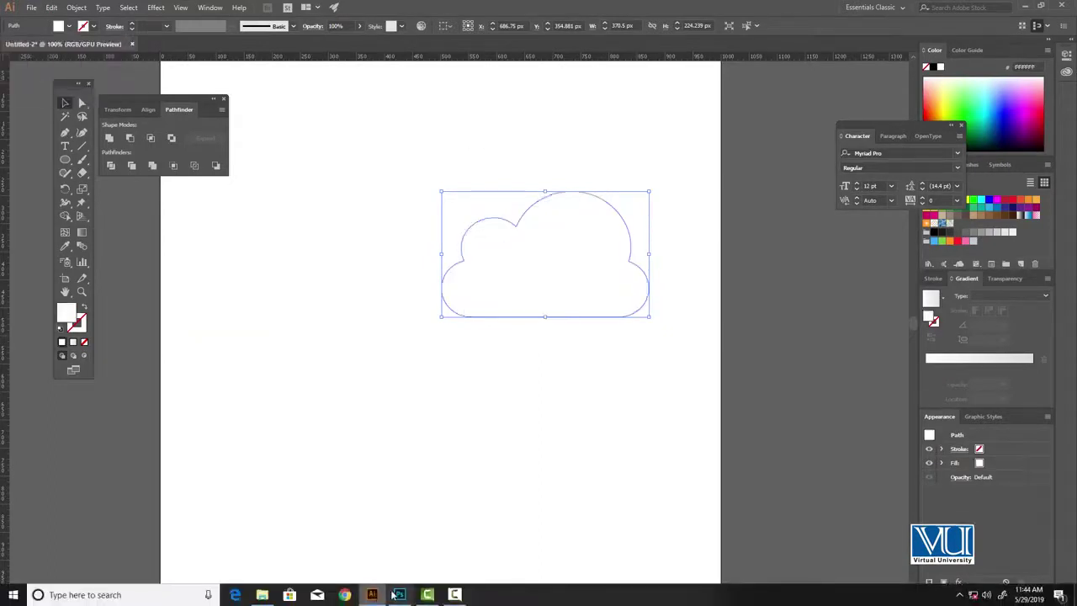
- Switch back to Photoshop and paste the cloud as a Smart Object, enlarging it around the center of the rounded square
{"action": "left_click", "coordinate": [404, 595]}
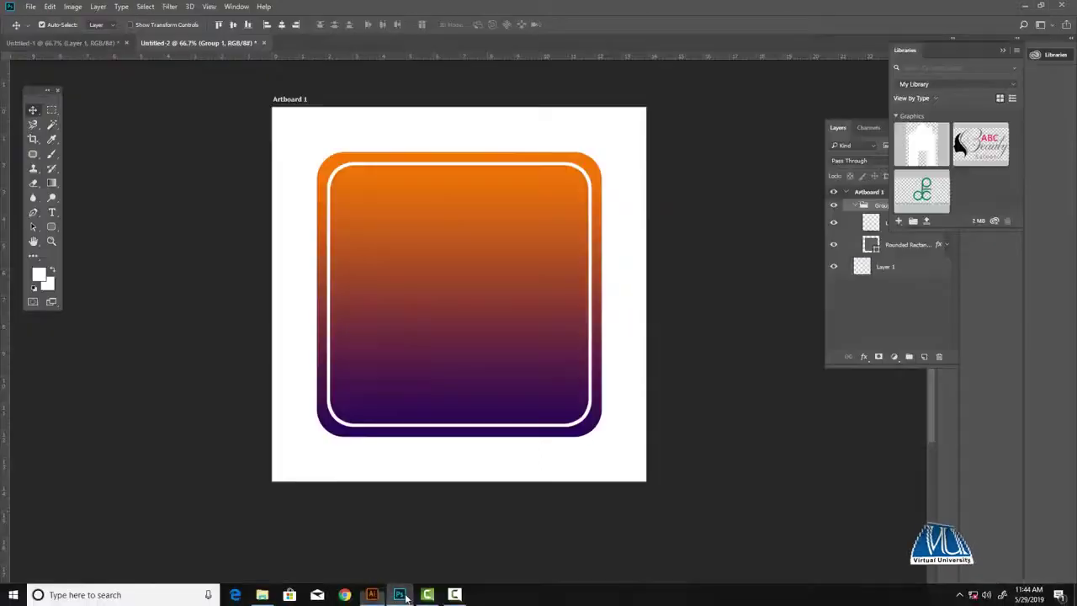
{"action": "left_click", "coordinate": [1039, 59]}
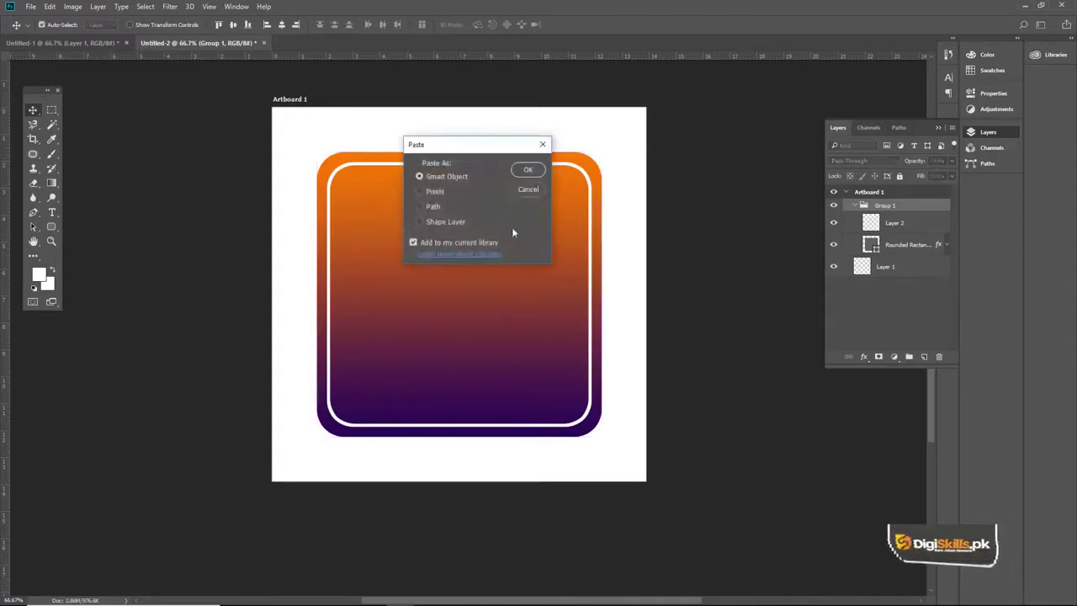
{"action": "left_click", "coordinate": [524, 171]}
{"action": "left_click_drag", "start_coordinate": [528, 252], "coordinate": [550, 240]}
{"action": "key", "text": "Return"}
{"action": "key", "text": "ctrl+e"}
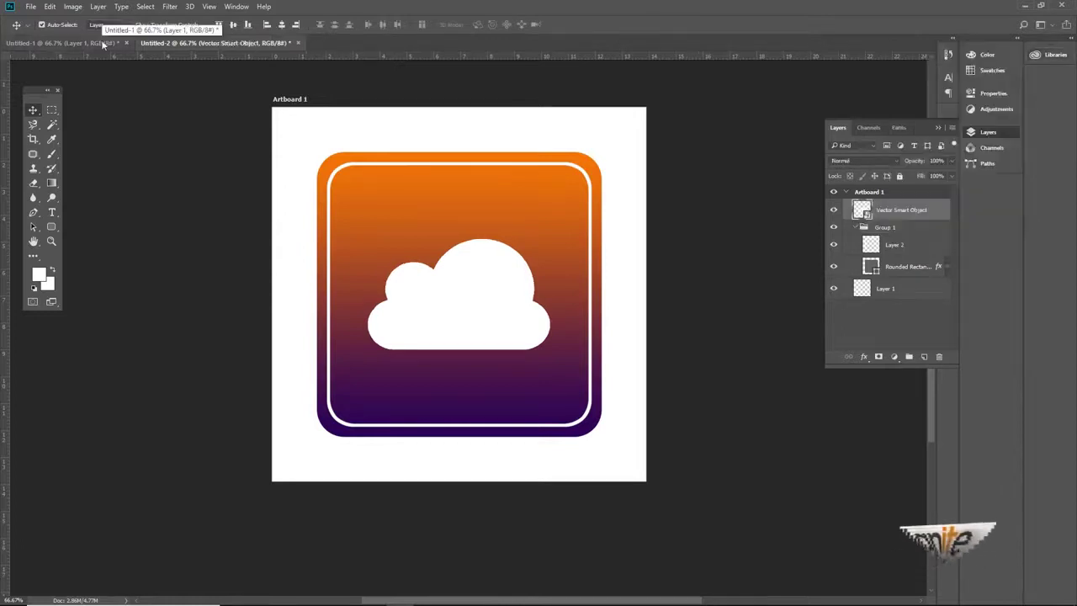
- In the house icon document, open Export As with PNG format and set both image size and canvas size to 48 x 48 px
{"action": "left_click", "coordinate": [101, 39]}
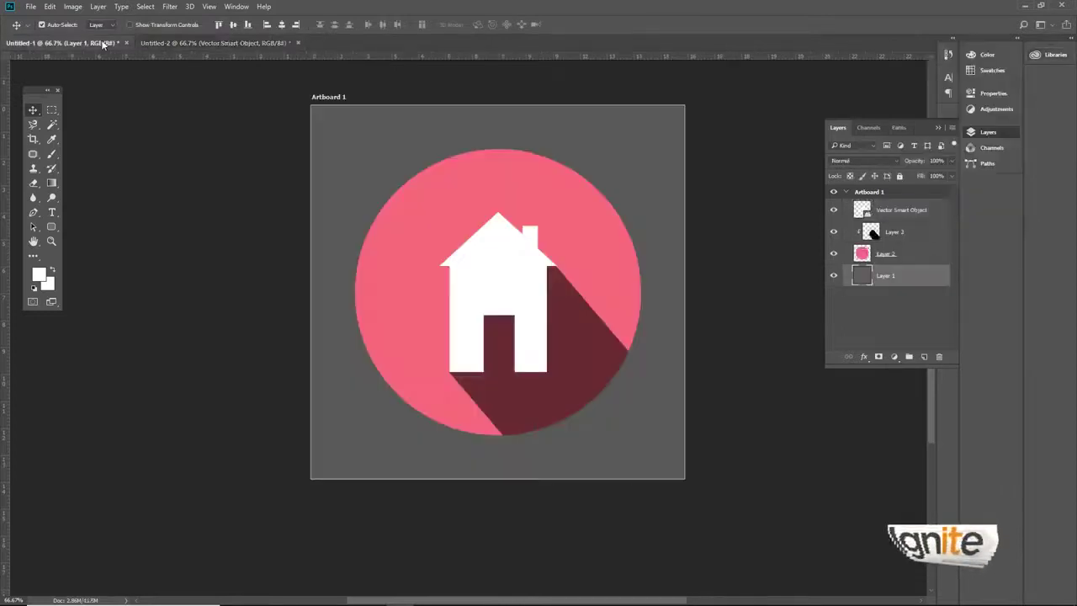
{"action": "left_click", "coordinate": [29, 7]}
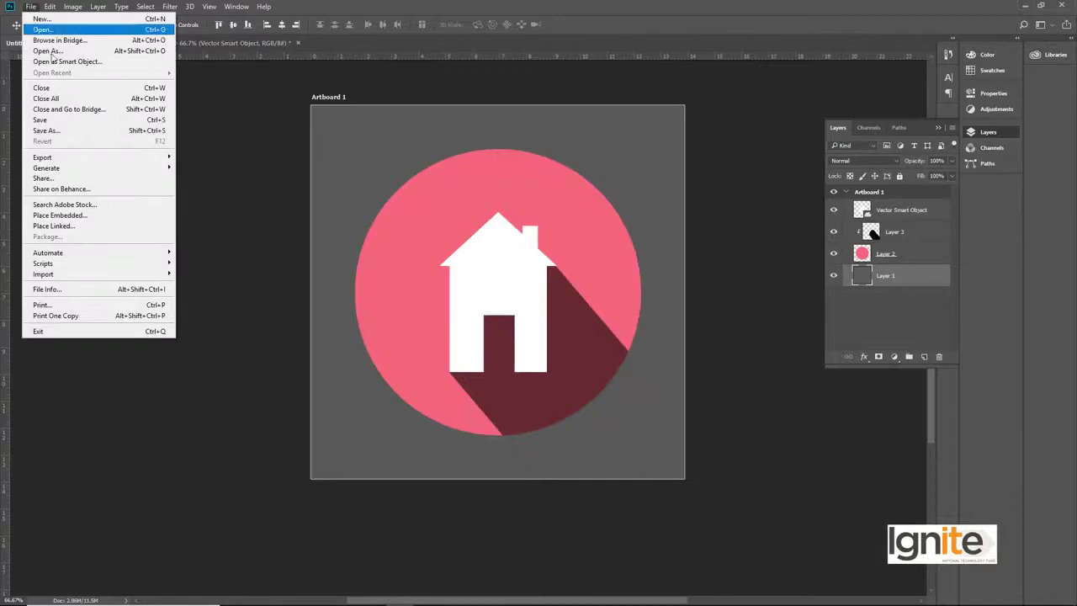
{"action": "mouse_move", "coordinate": [74, 158]}
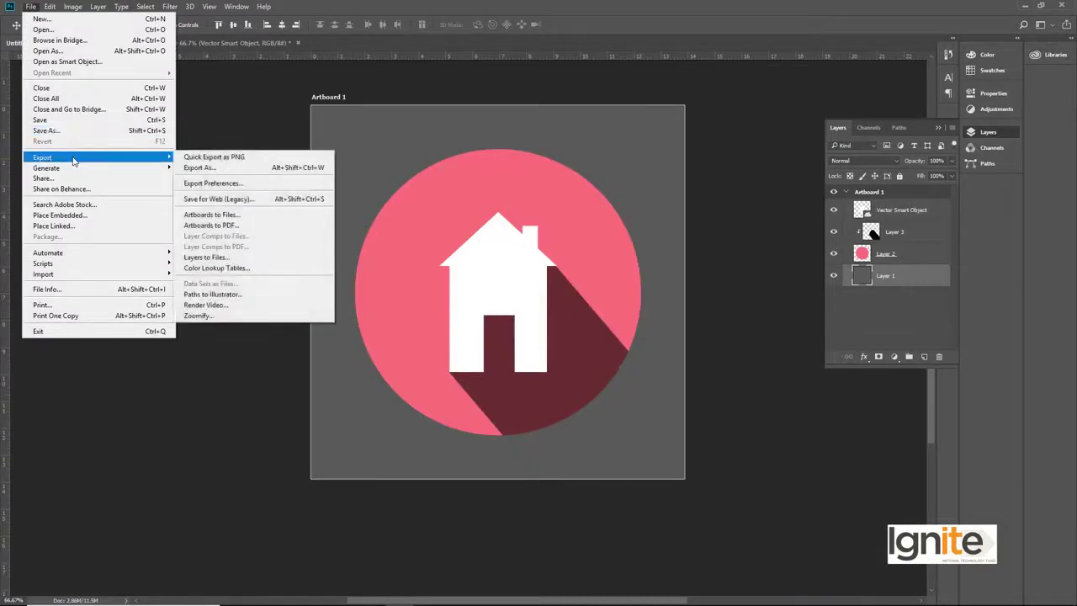
{"action": "left_click", "coordinate": [193, 169]}
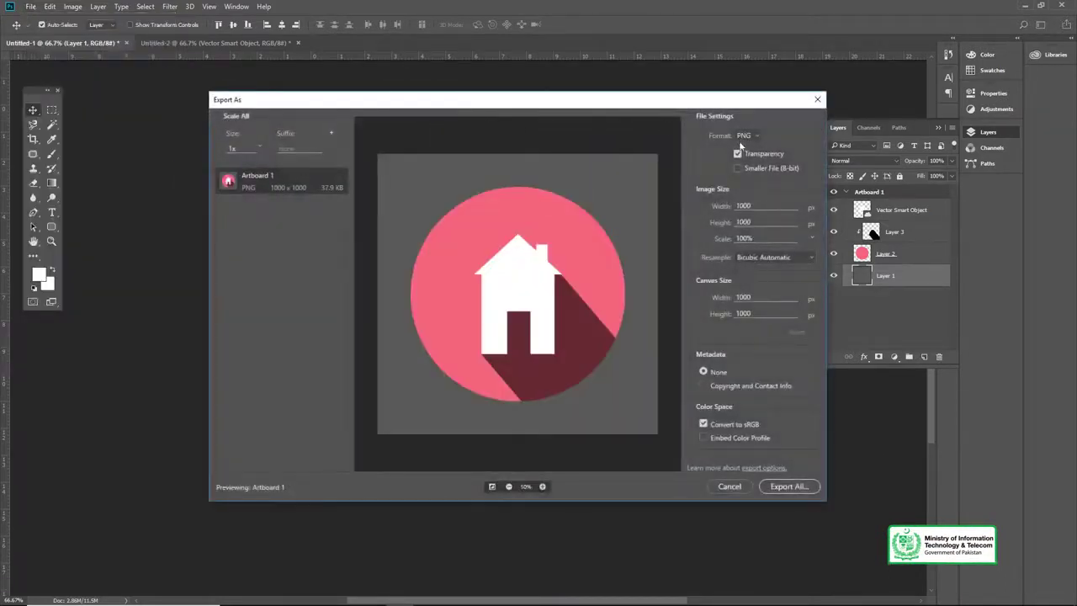
{"action": "left_click", "coordinate": [754, 137]}
{"action": "left_click", "coordinate": [754, 139]}
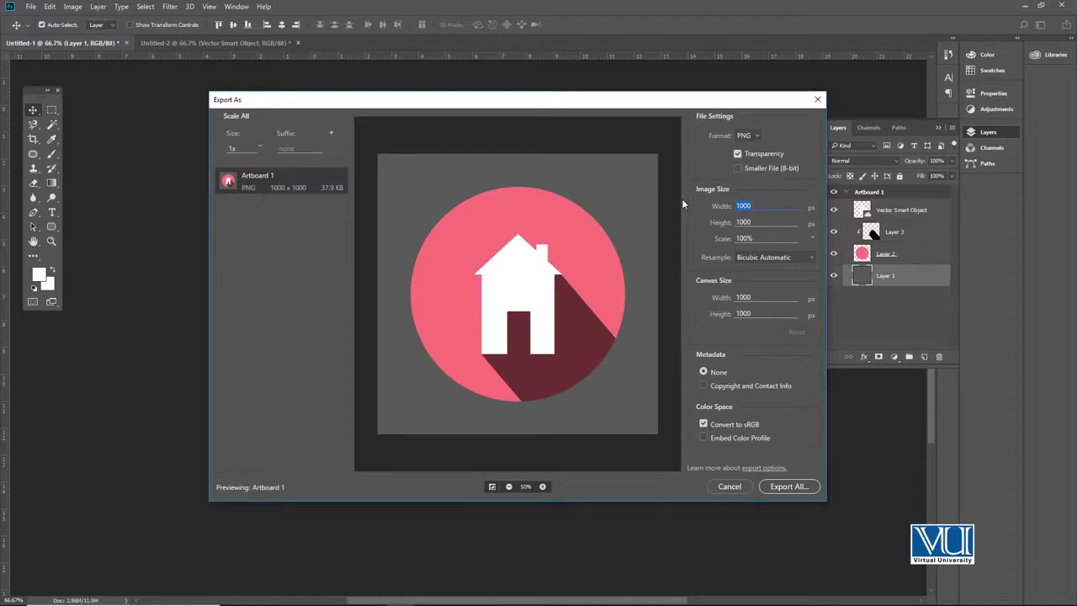
{"action": "type", "text": "48"}
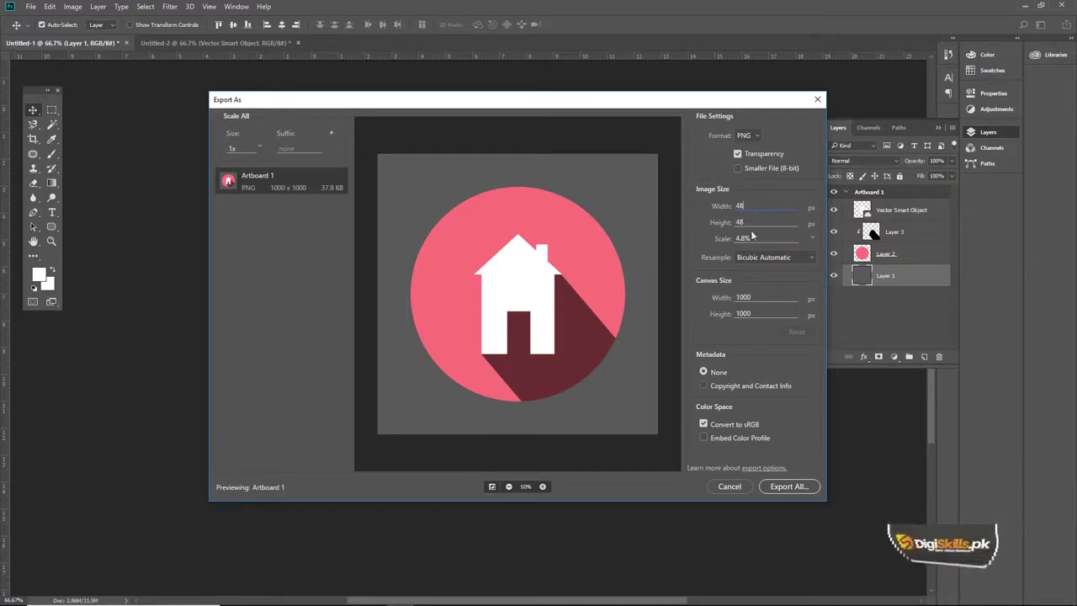
{"action": "left_click", "coordinate": [756, 296]}
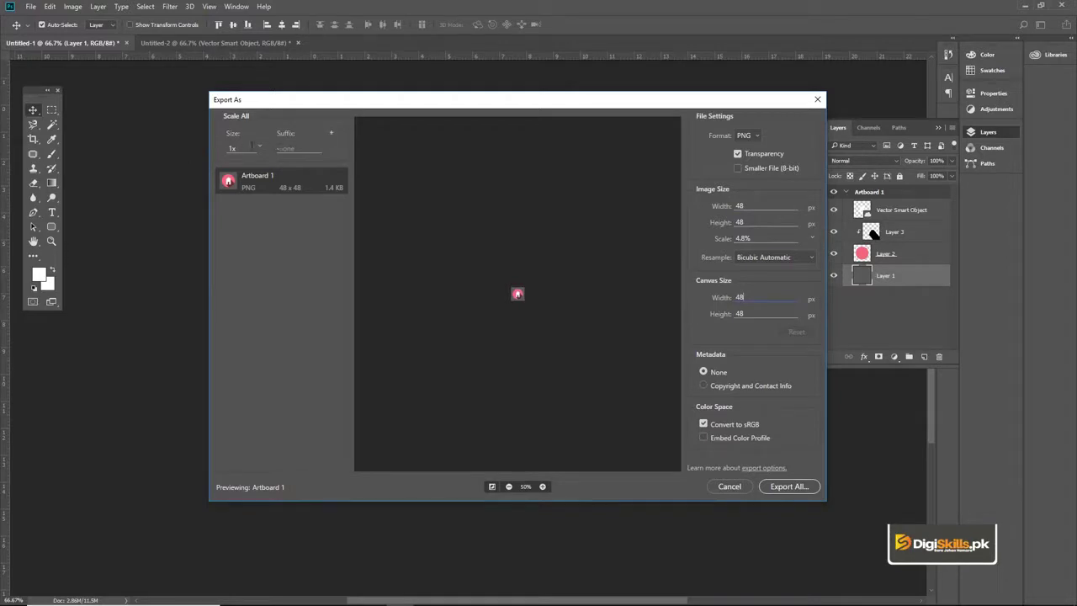
- Add two more export scales to the 1x size, set to 2x and 3x
{"action": "left_click", "coordinate": [332, 134]}
{"action": "left_click", "coordinate": [331, 134]}
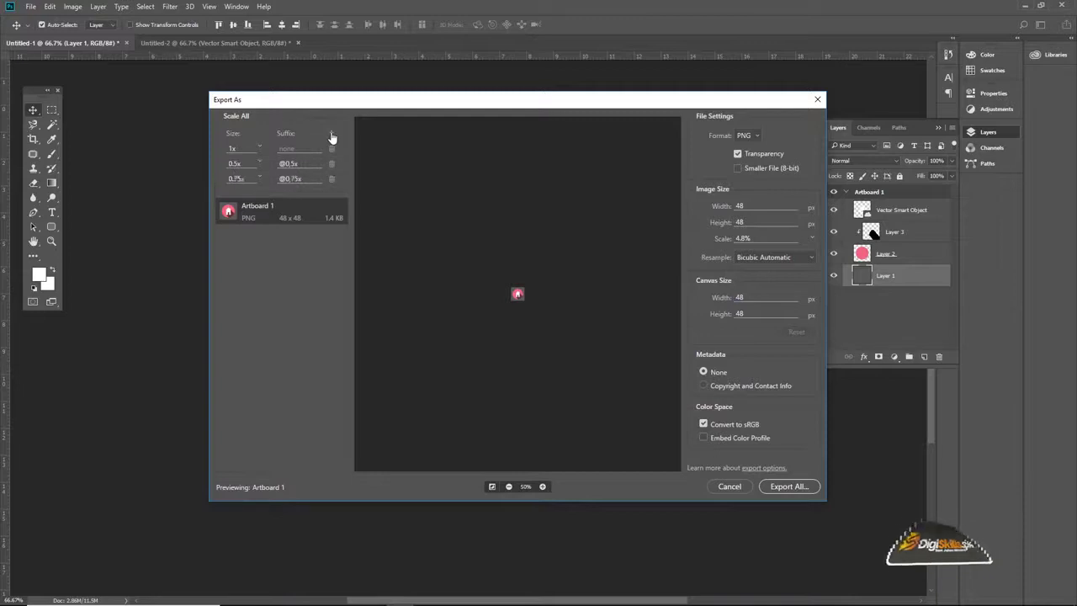
{"action": "left_click", "coordinate": [258, 168]}
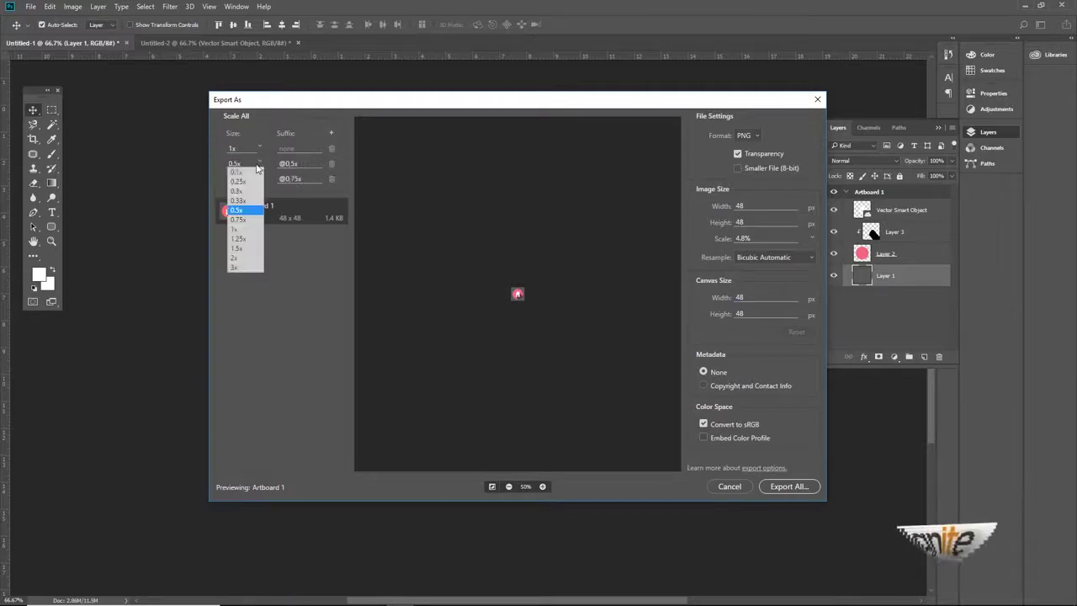
{"action": "left_click", "coordinate": [243, 260]}
{"action": "left_click", "coordinate": [256, 181]}
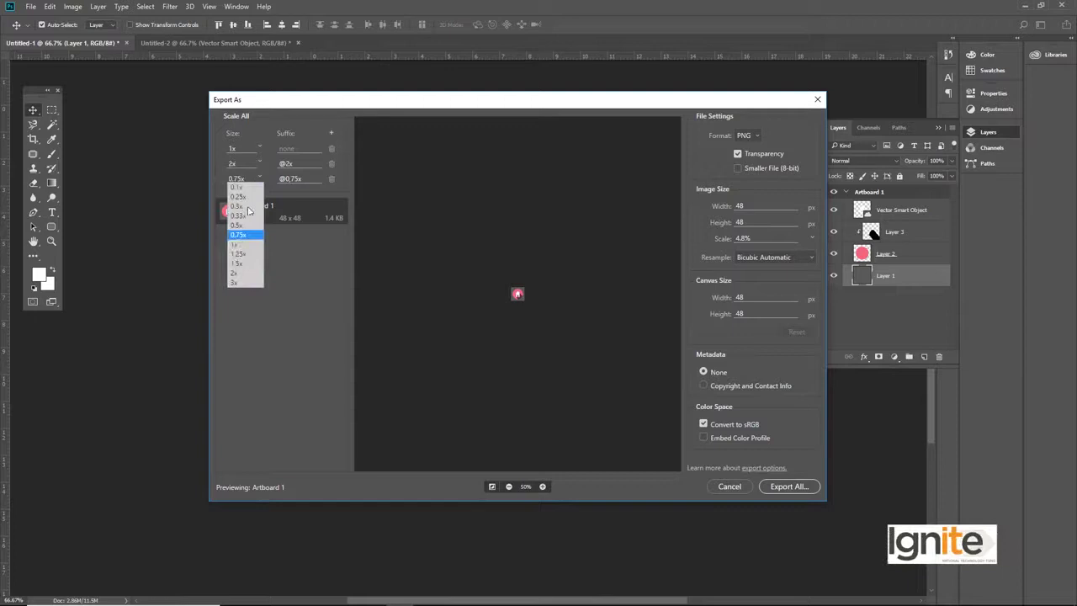
{"action": "left_click", "coordinate": [242, 283]}
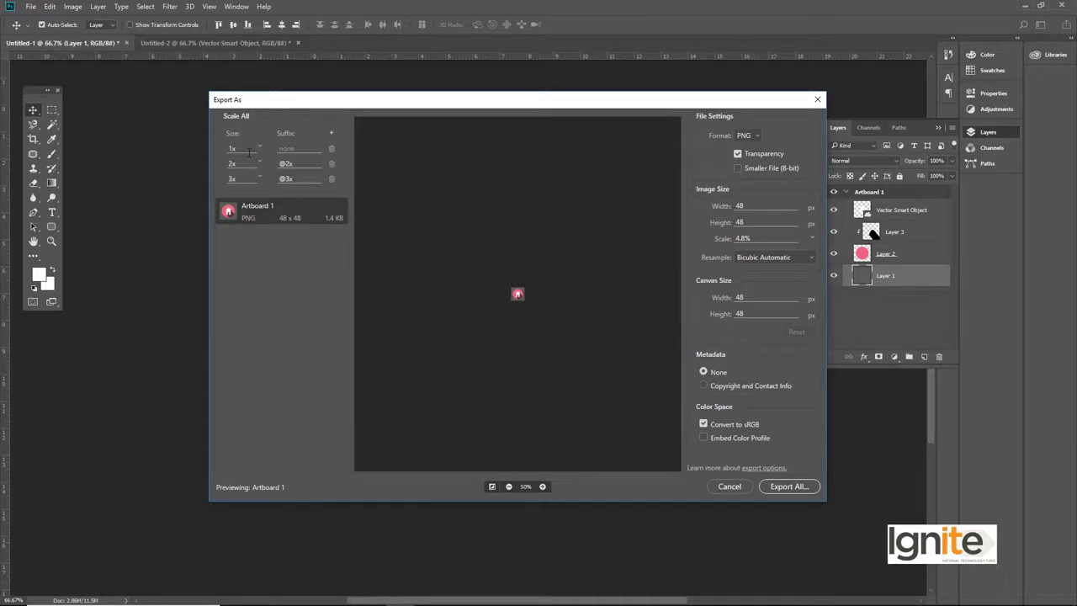
- Start exporting all sizes and browse to D: > Graphic Designing > 28-05-19 > 192- Designing Icons as the destination
{"action": "left_click", "coordinate": [788, 486]}
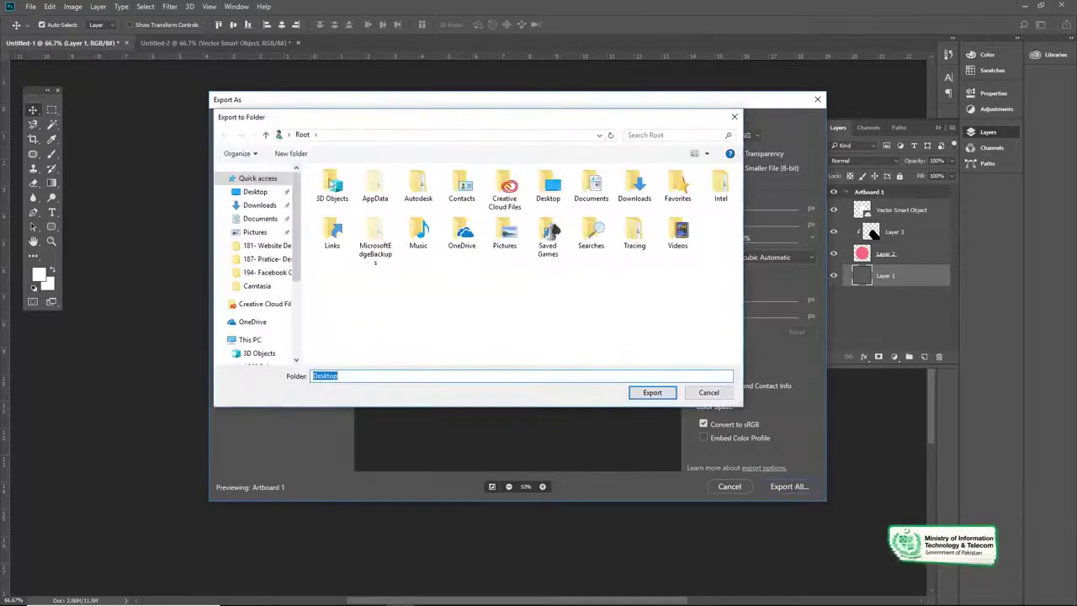
{"action": "left_click", "coordinate": [262, 193]}
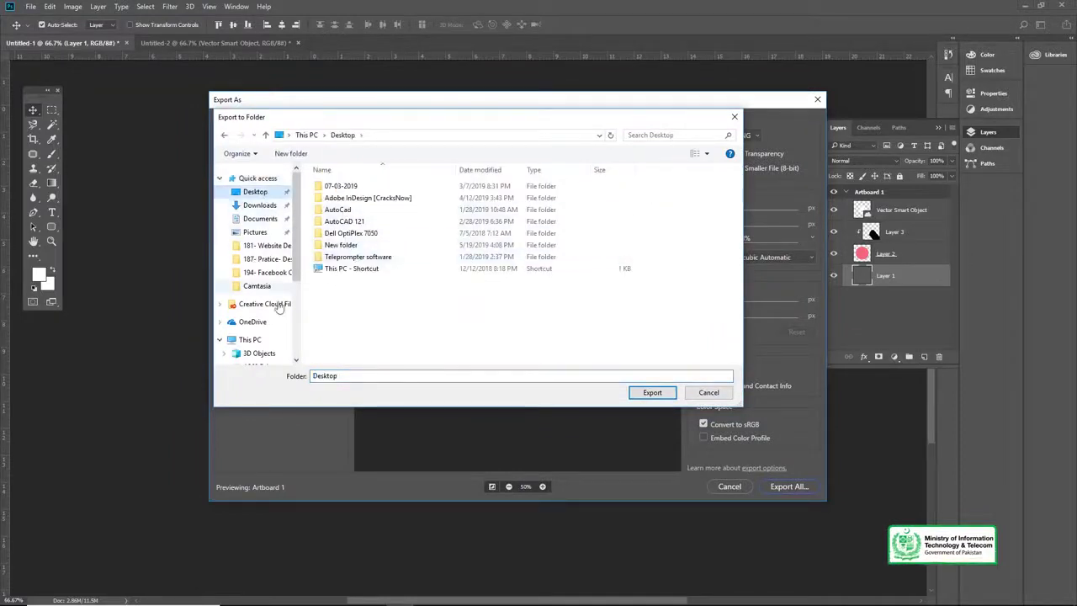
{"action": "scroll", "coordinate": [277, 311], "scroll_direction": "down", "scroll_amount": 3}
{"action": "left_click", "coordinate": [267, 344]}
{"action": "left_click", "coordinate": [362, 199]}
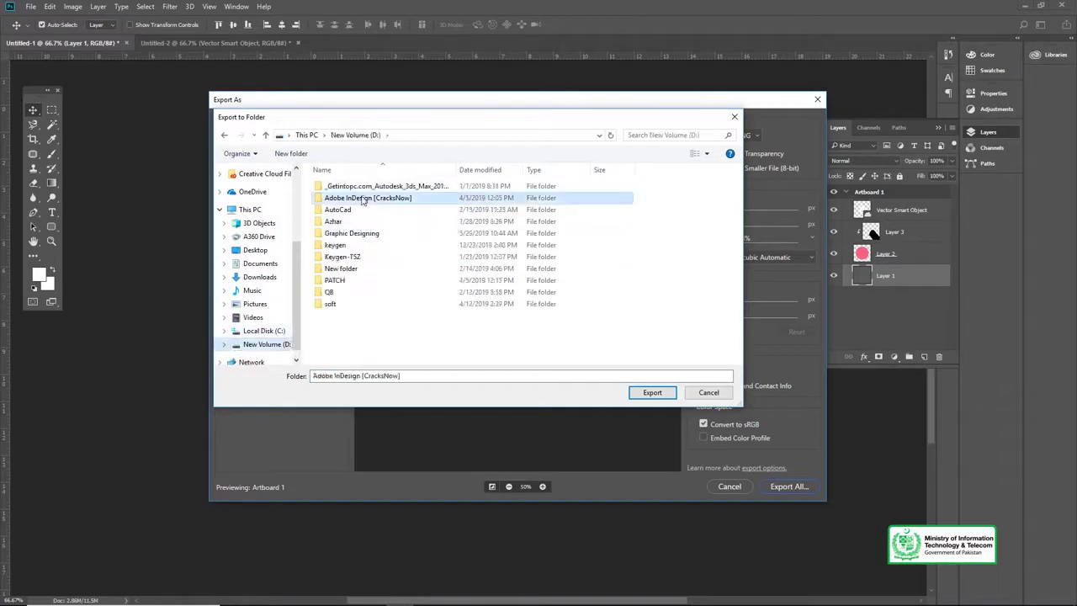
{"action": "left_click", "coordinate": [362, 233]}
{"action": "double_click", "coordinate": [370, 233]}
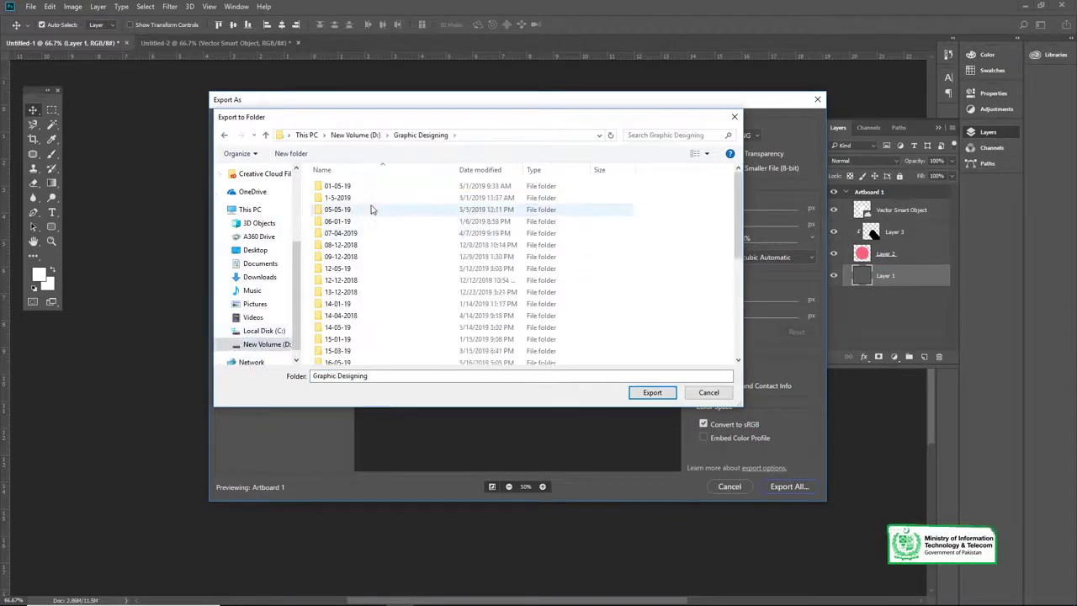
{"action": "left_click", "coordinate": [373, 210]}
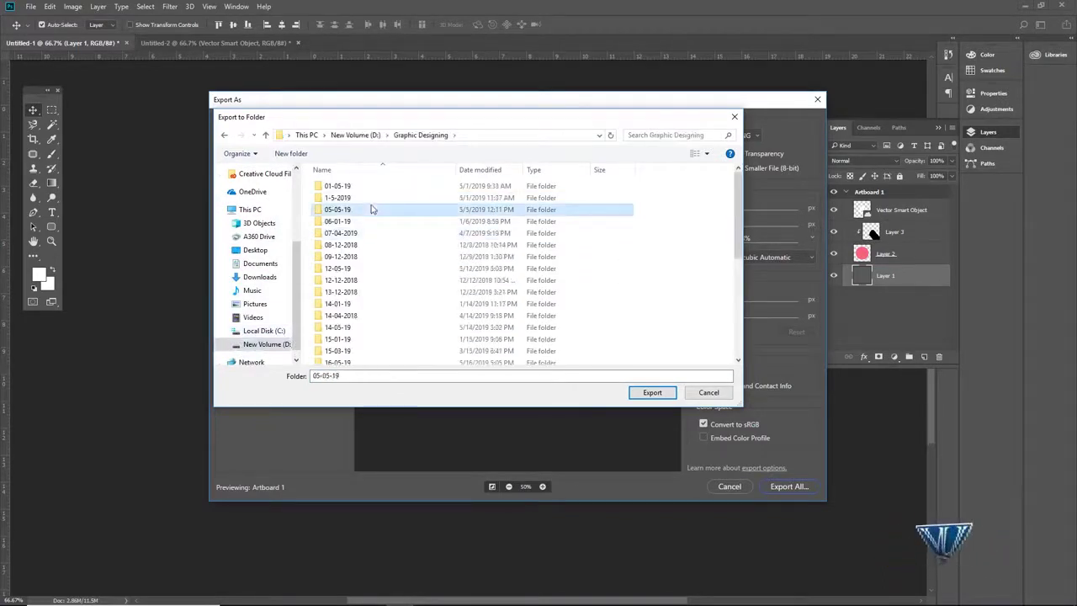
{"action": "scroll", "coordinate": [379, 270], "scroll_direction": "down", "scroll_amount": 5}
{"action": "double_click", "coordinate": [396, 308]}
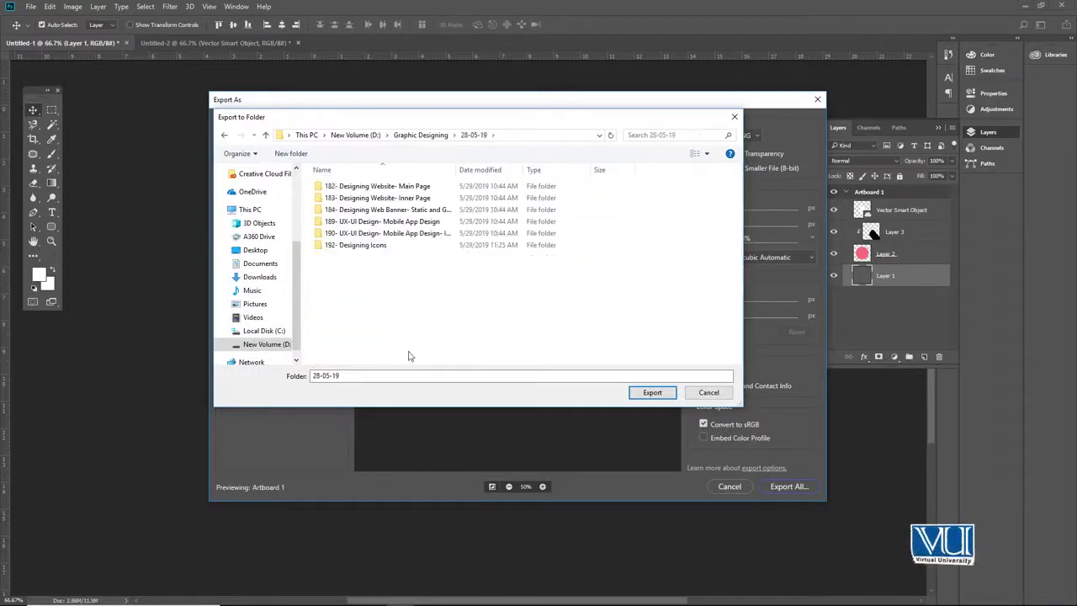
{"action": "double_click", "coordinate": [414, 245]}
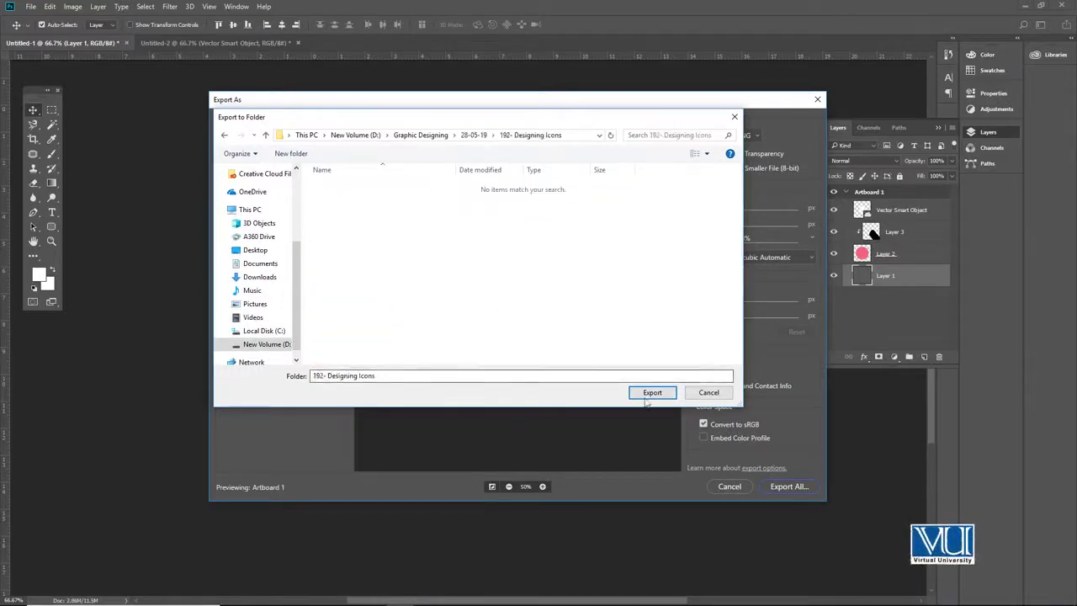
- Create a folder named 01 02 03 in the destination and export the icon files into it
{"action": "right_click", "coordinate": [533, 328]}
{"action": "mouse_move", "coordinate": [543, 319]}
{"action": "left_click", "coordinate": [614, 325]}
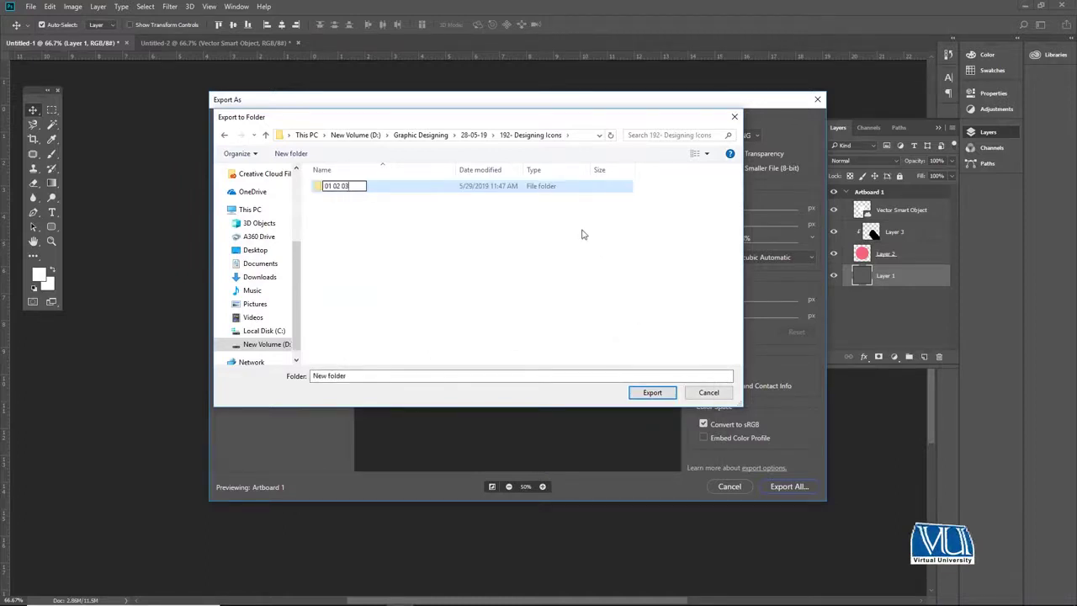
{"action": "key", "text": "Return"}
{"action": "double_click", "coordinate": [473, 189]}
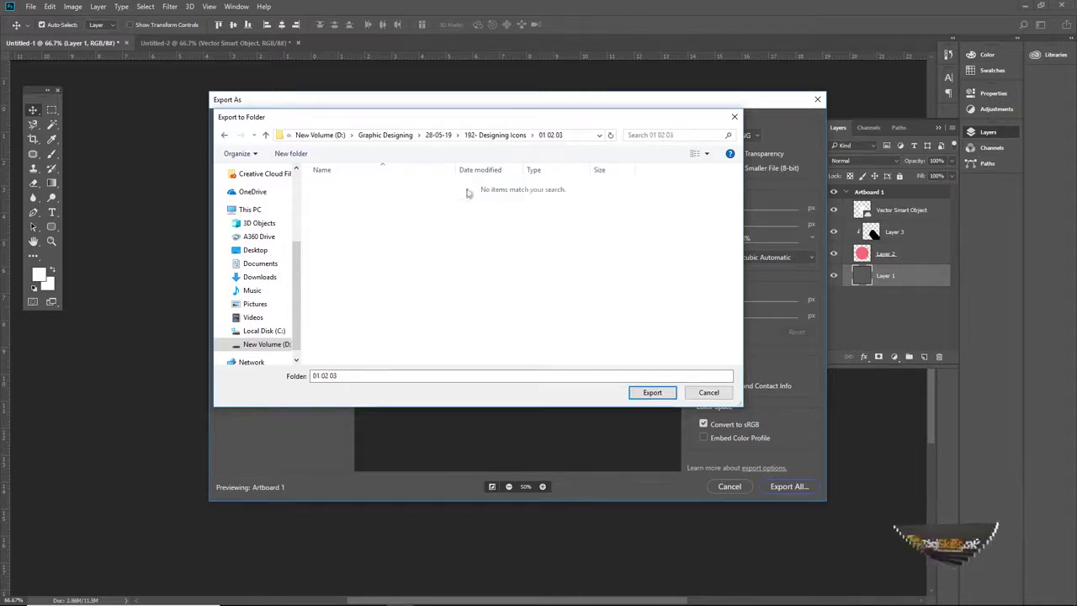
{"action": "left_click", "coordinate": [648, 392]}
- Open the exported files from the 01 02 03 folder in the image viewer and compare the 1x, 2x and 3x icons
{"action": "left_click", "coordinate": [262, 594]}
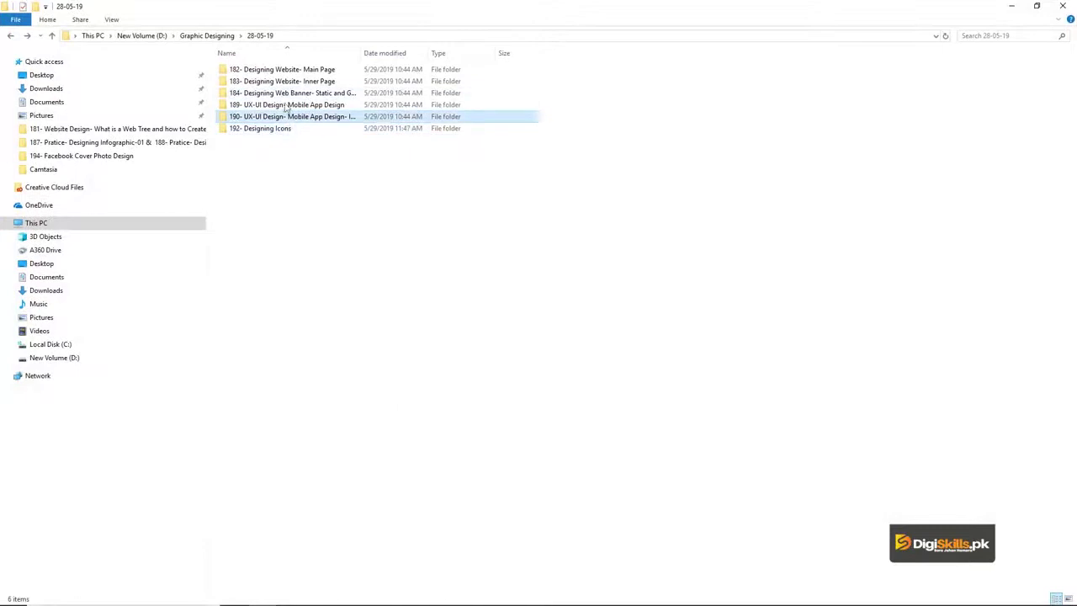
{"action": "double_click", "coordinate": [282, 128]}
{"action": "double_click", "coordinate": [282, 71]}
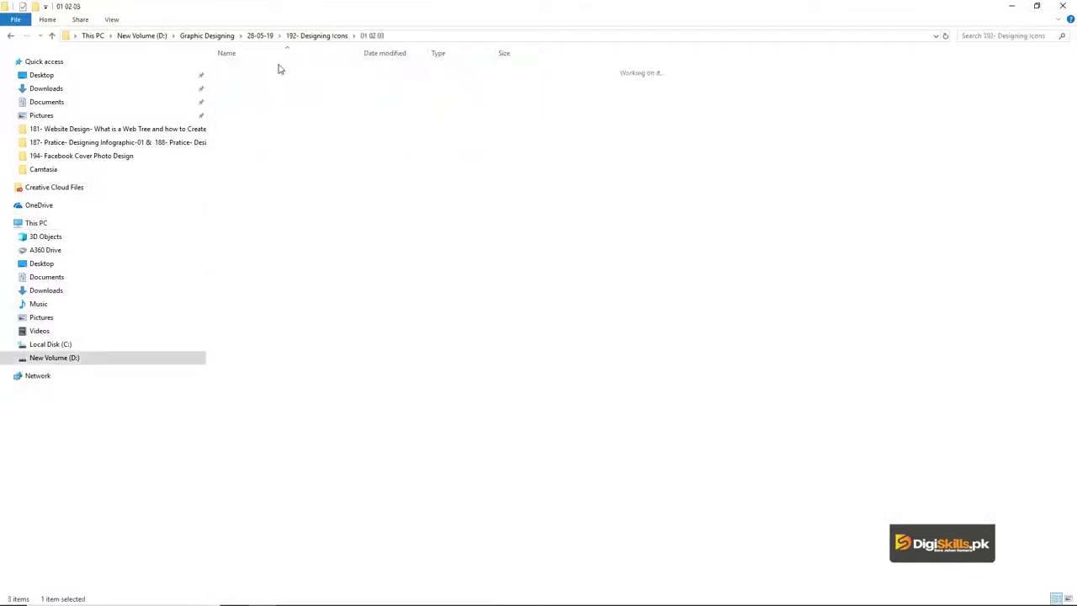
{"action": "double_click", "coordinate": [241, 92]}
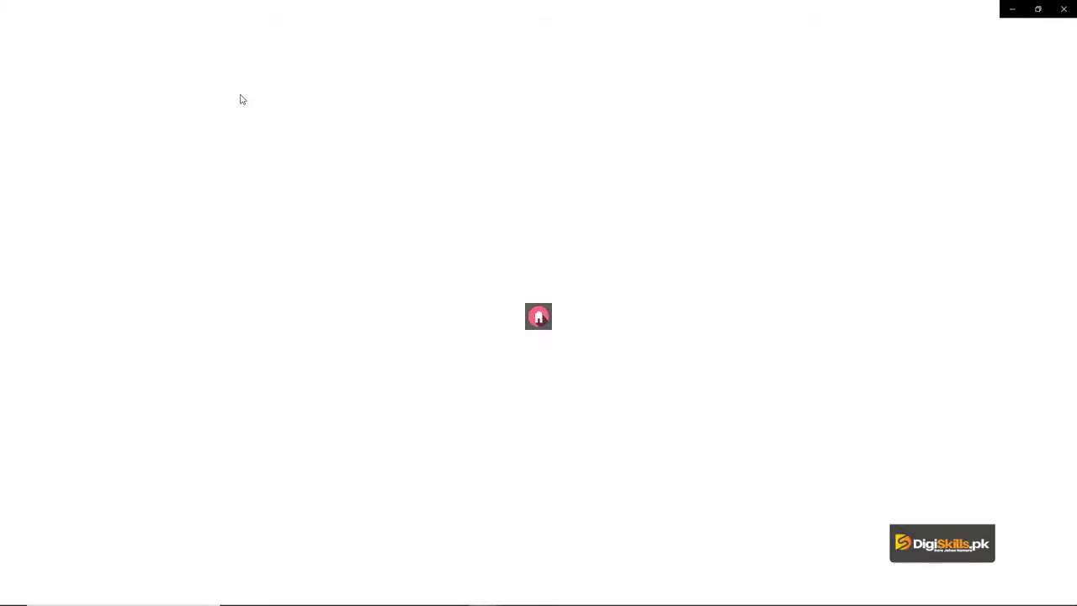
{"action": "key", "text": "Right"}
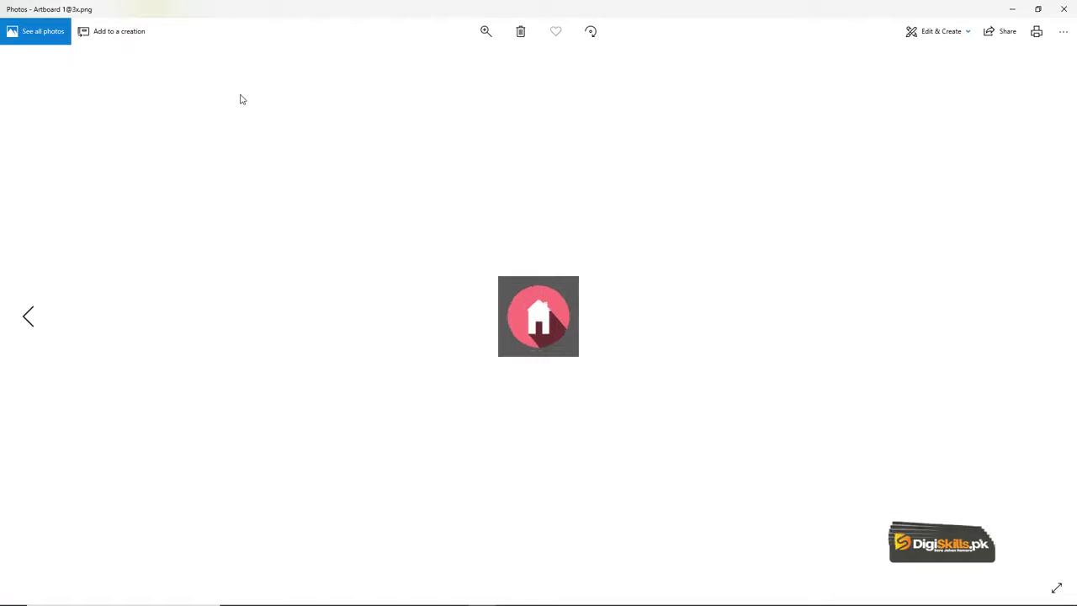
{"action": "key", "text": "Left"}
{"action": "key", "text": "Left"}
{"action": "key", "text": "Right"}
{"action": "key", "text": "Right"}
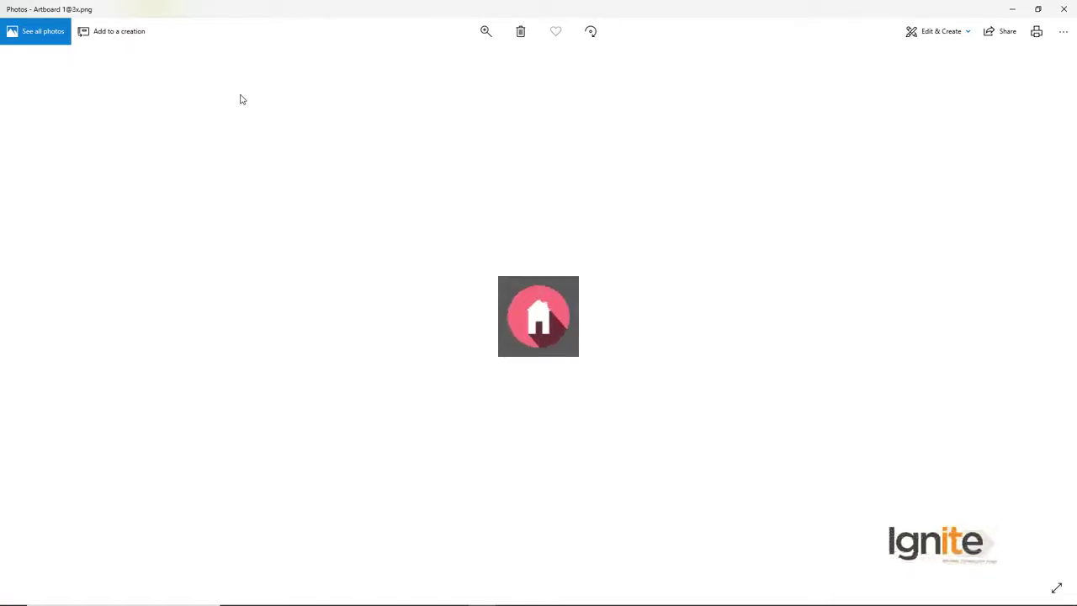